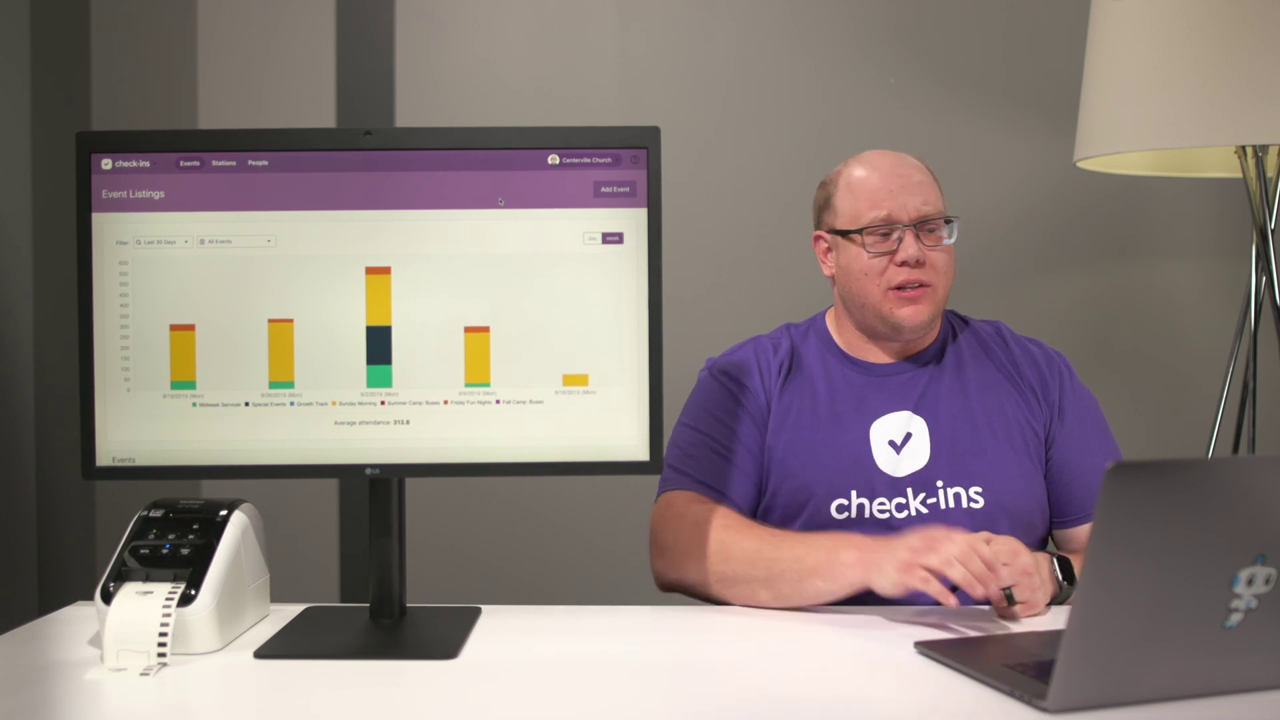
Open an administrator's person profile from the People section's Administrators list.
left_click(257, 162)
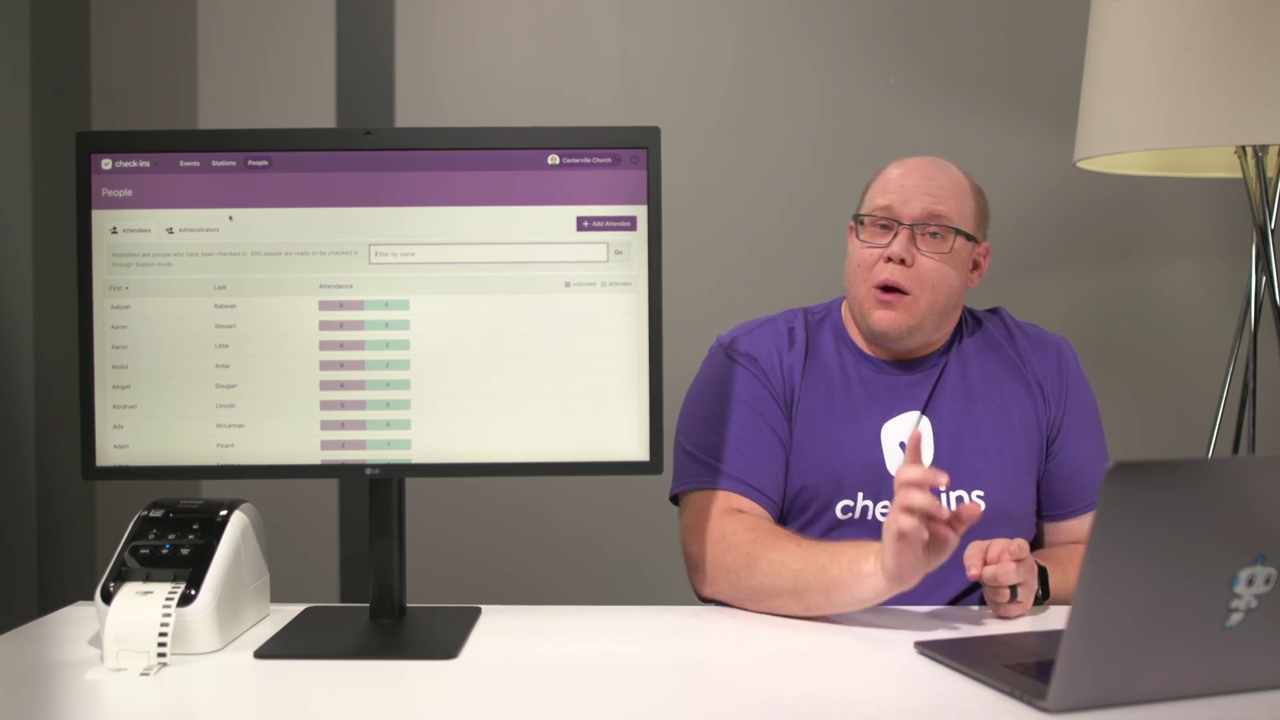
left_click(202, 232)
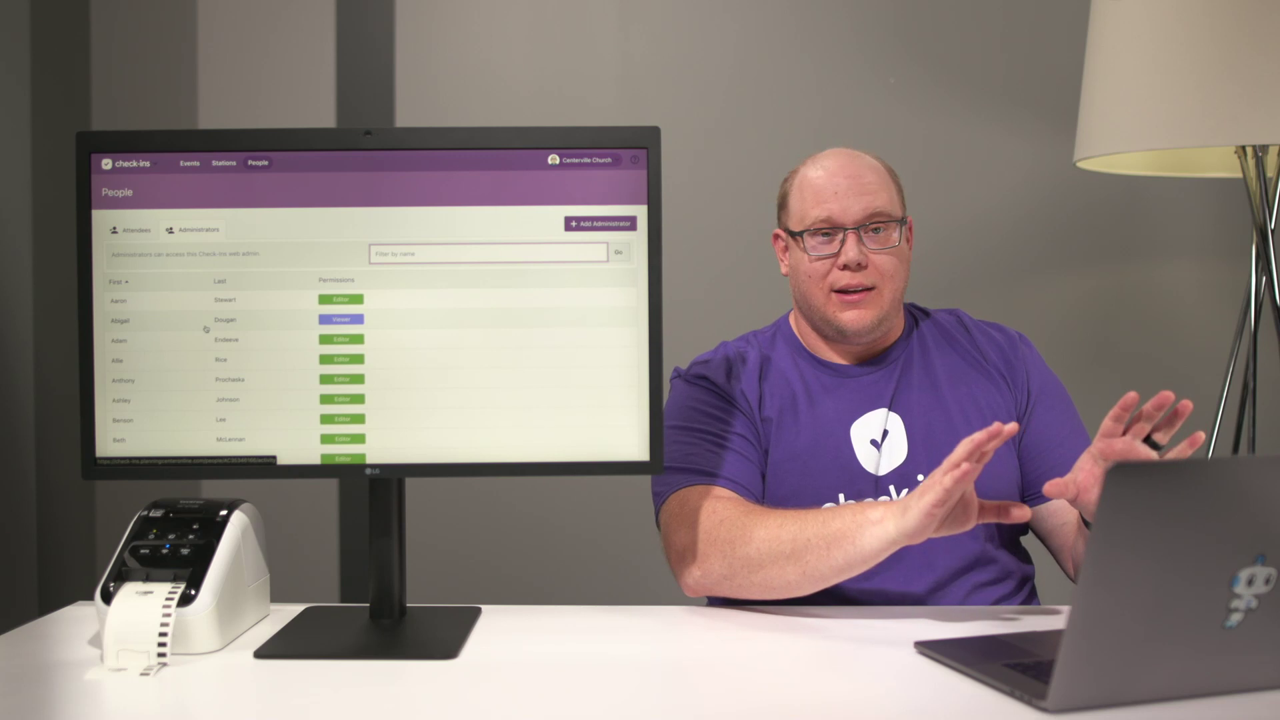
left_click(206, 328)
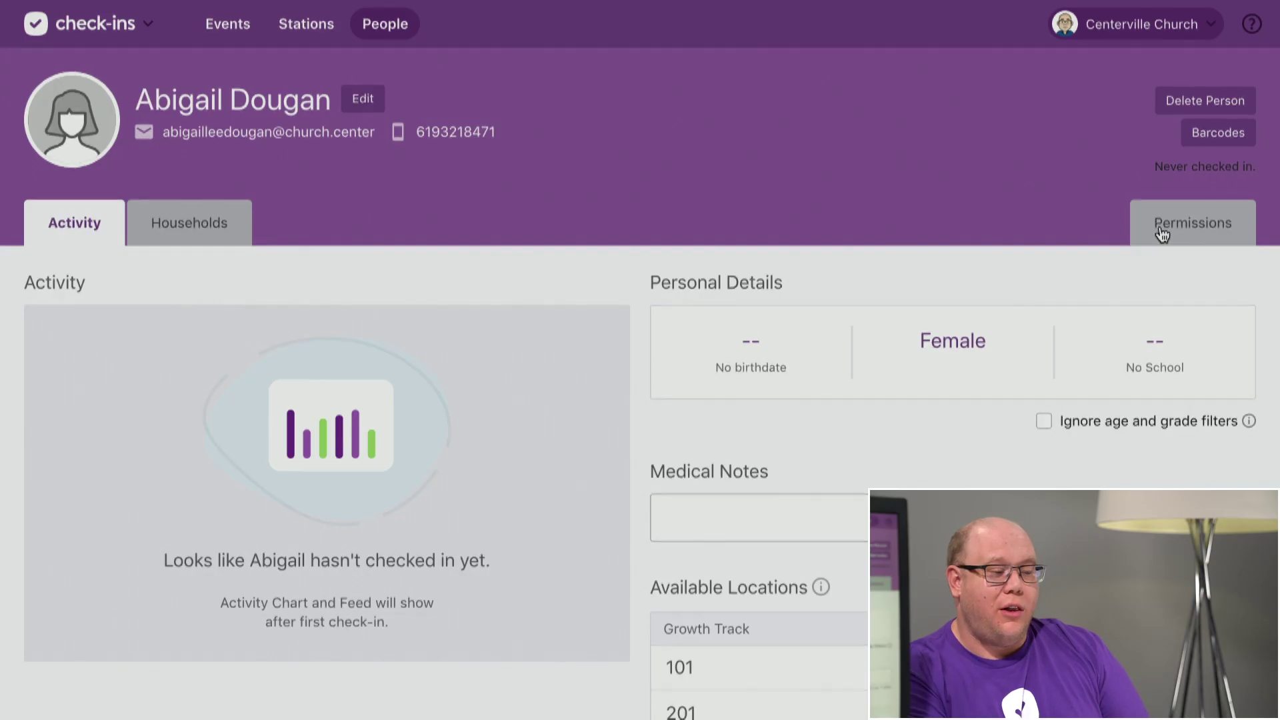
Confirm the administrator's Check-Ins permission stays Viewer, then return to Event Listings.
left_click(1211, 239)
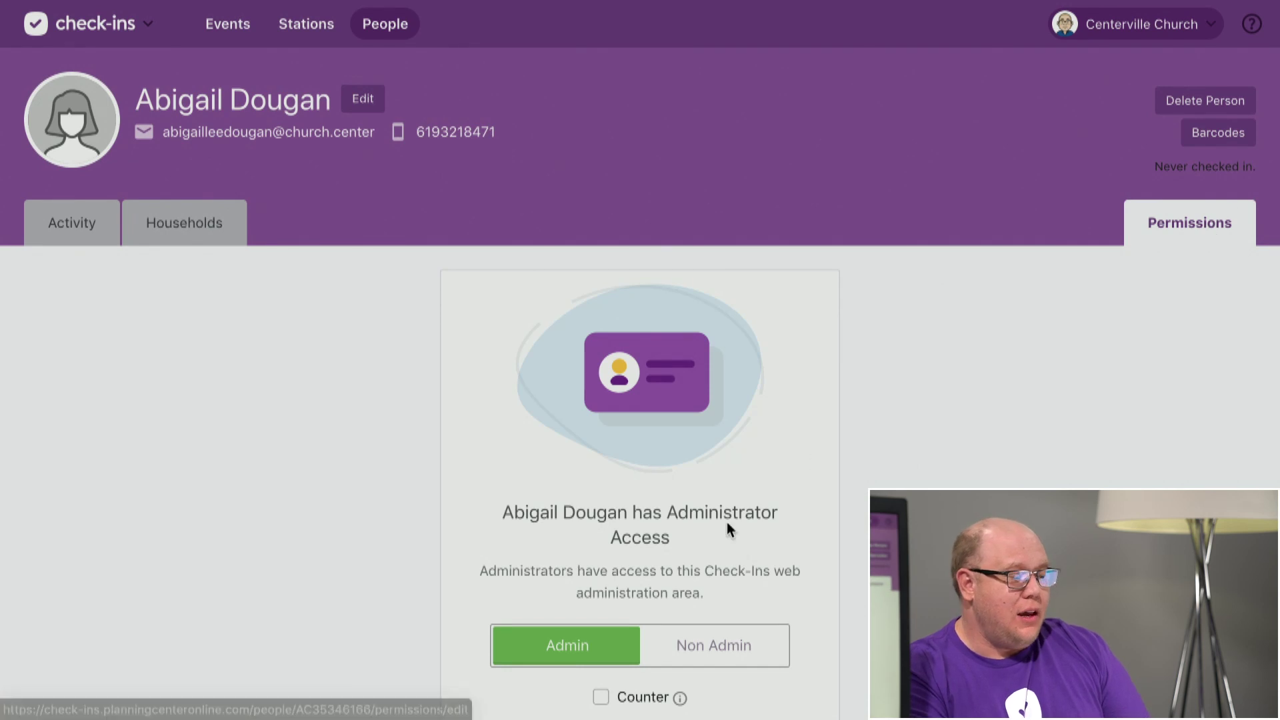
scroll(726, 524, "down", 5)
left_click(669, 445)
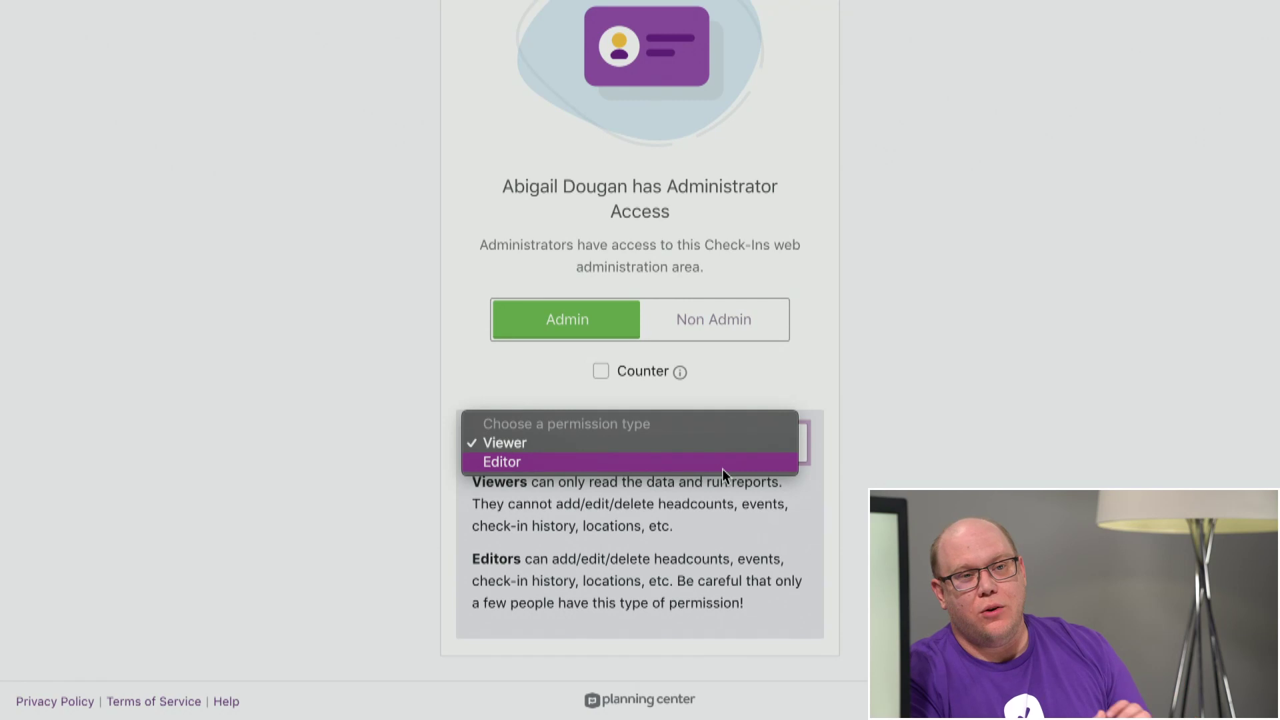
left_click(891, 414)
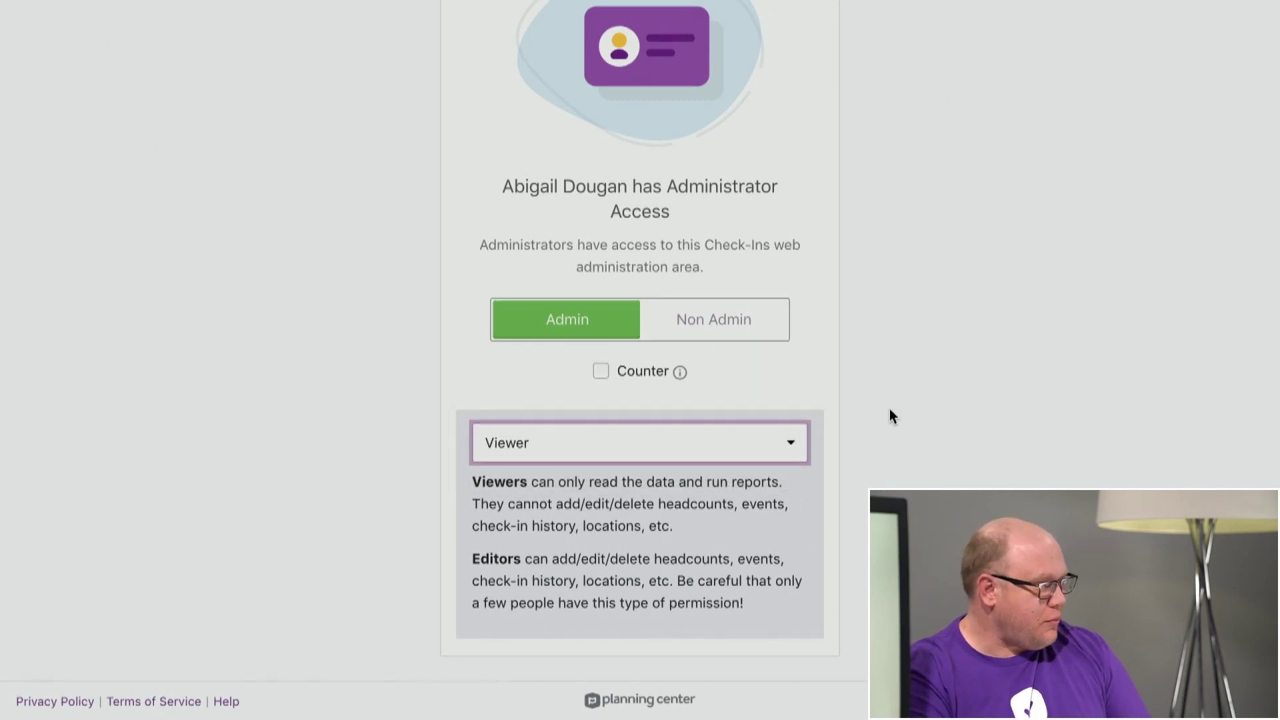
scroll(889, 410, "up", 10)
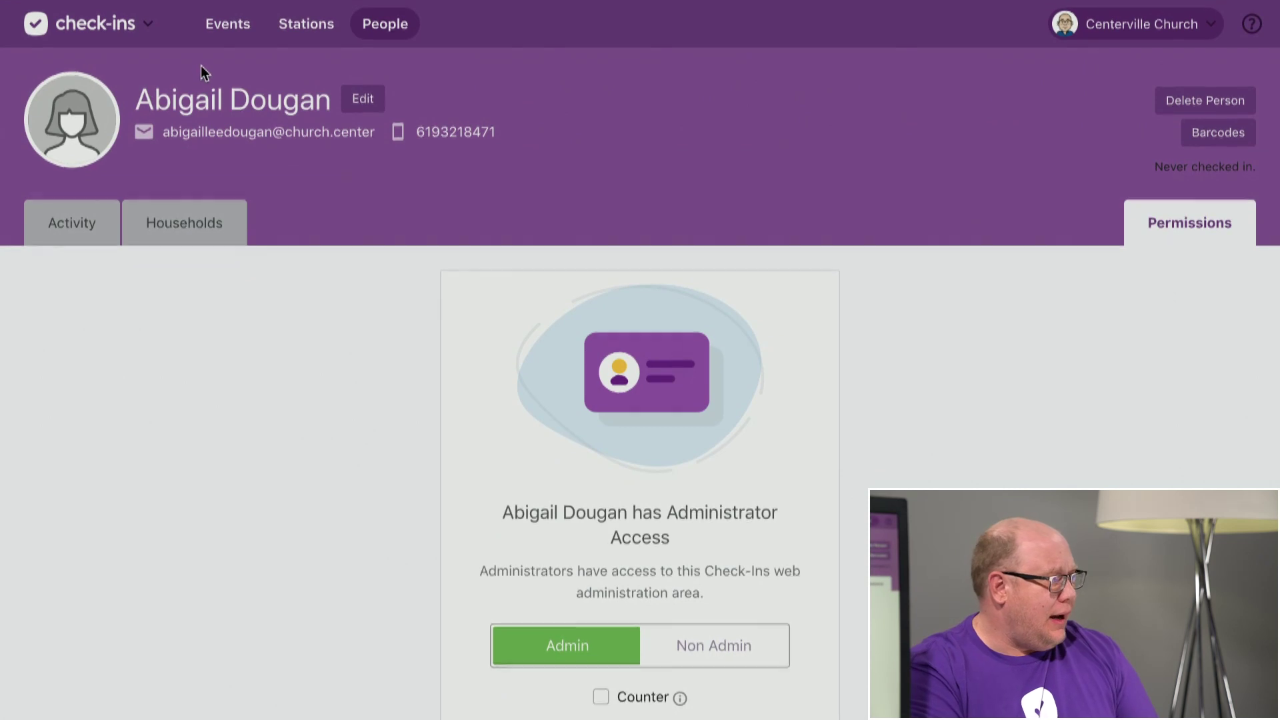
left_click(222, 26)
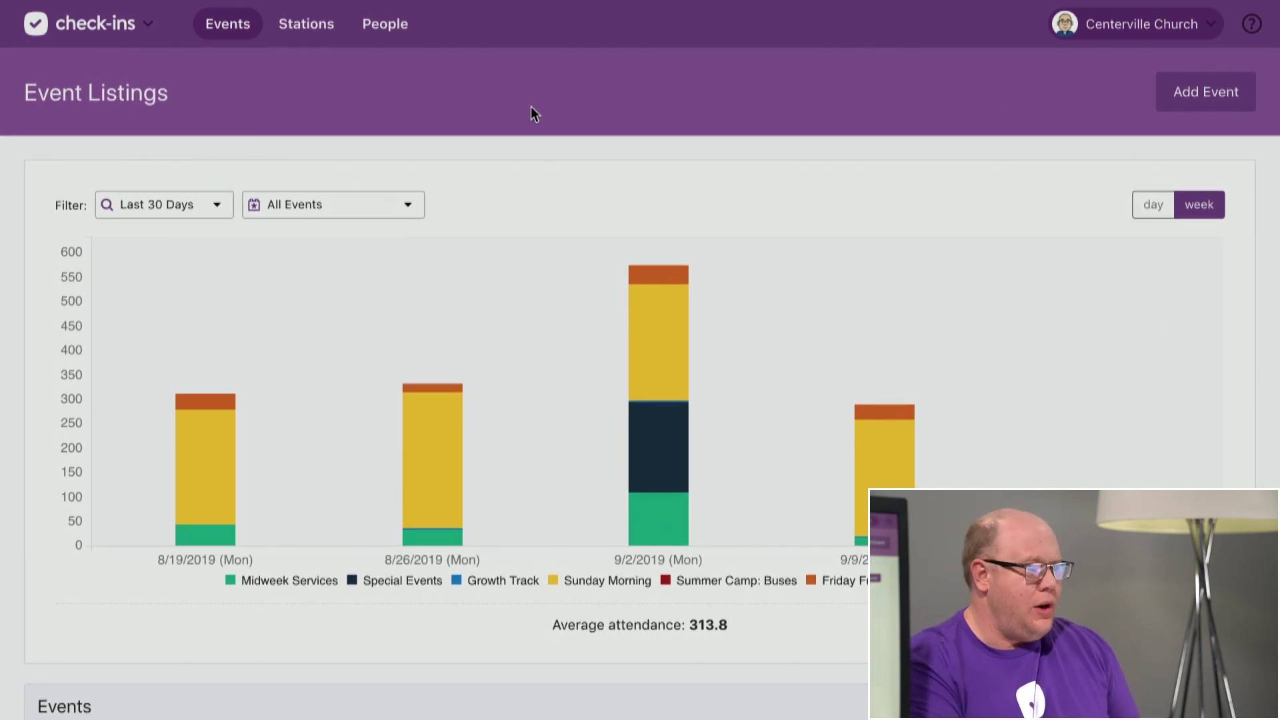
Open the Sunday Morning event's Times page showing the 12:00 PM and 1:30 PM sessions.
scroll(531, 107, "down", 2)
scroll(530, 107, "down", 4)
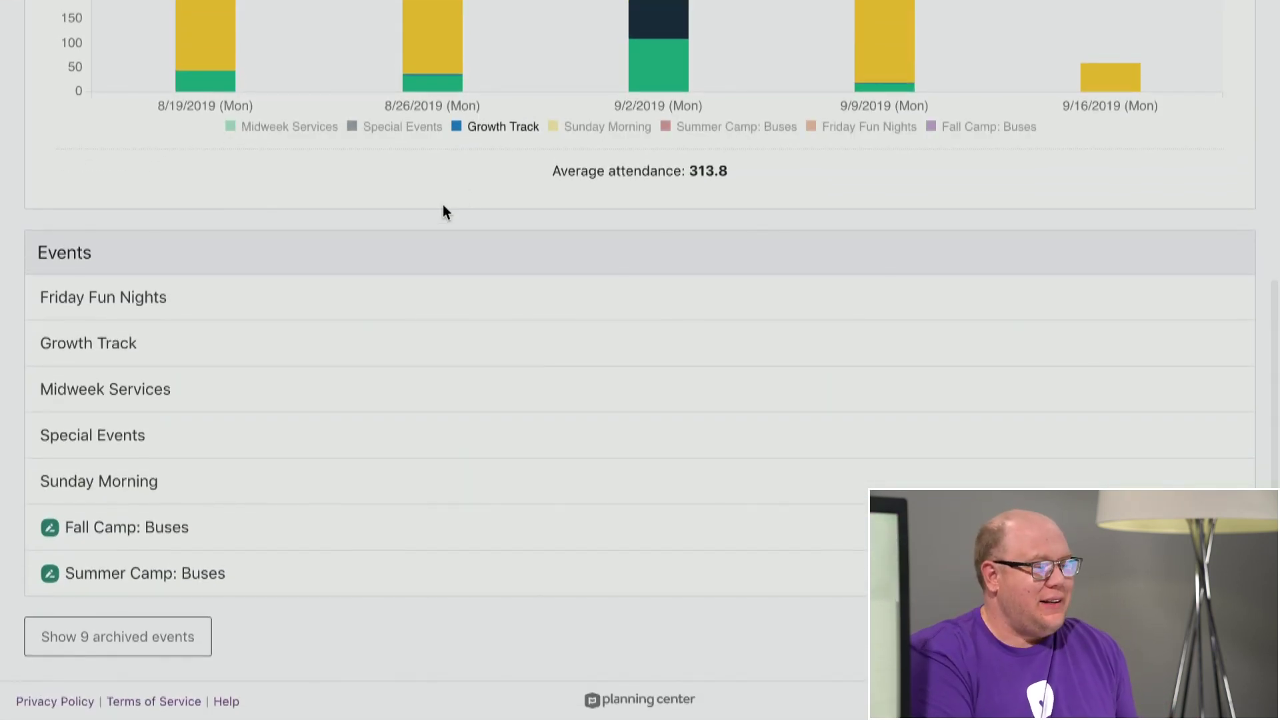
left_click(263, 491)
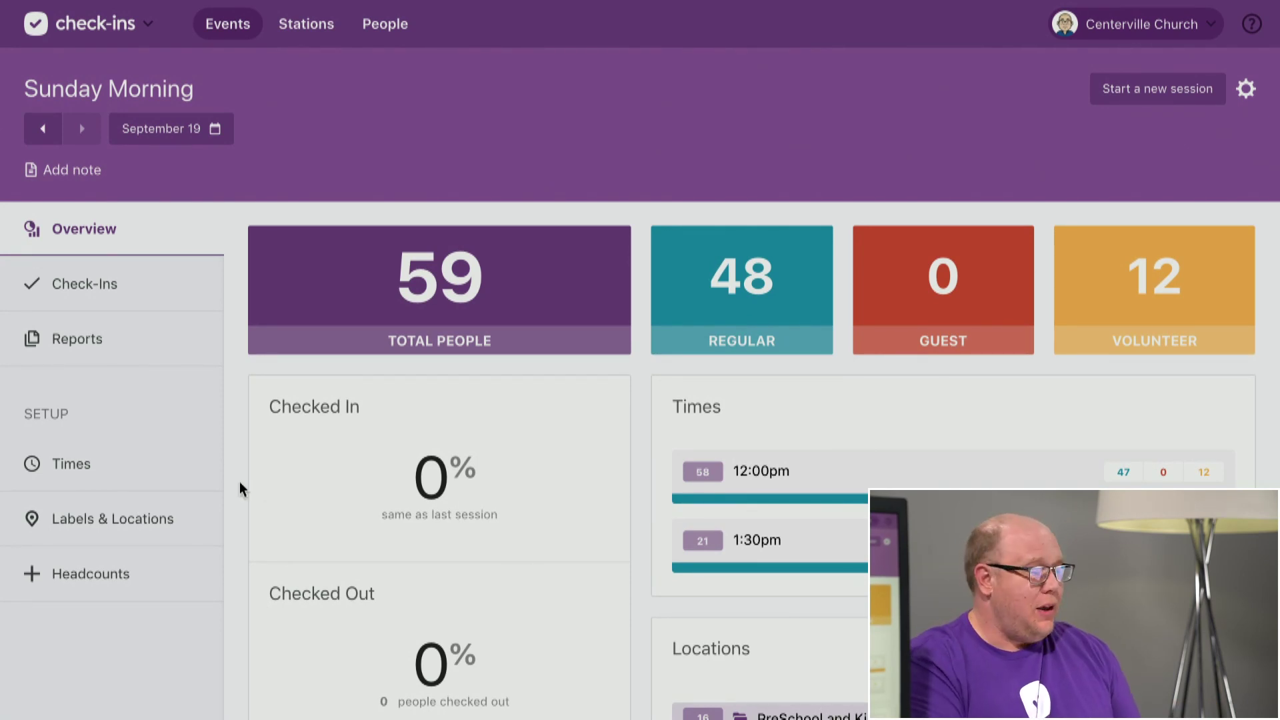
left_click(94, 466)
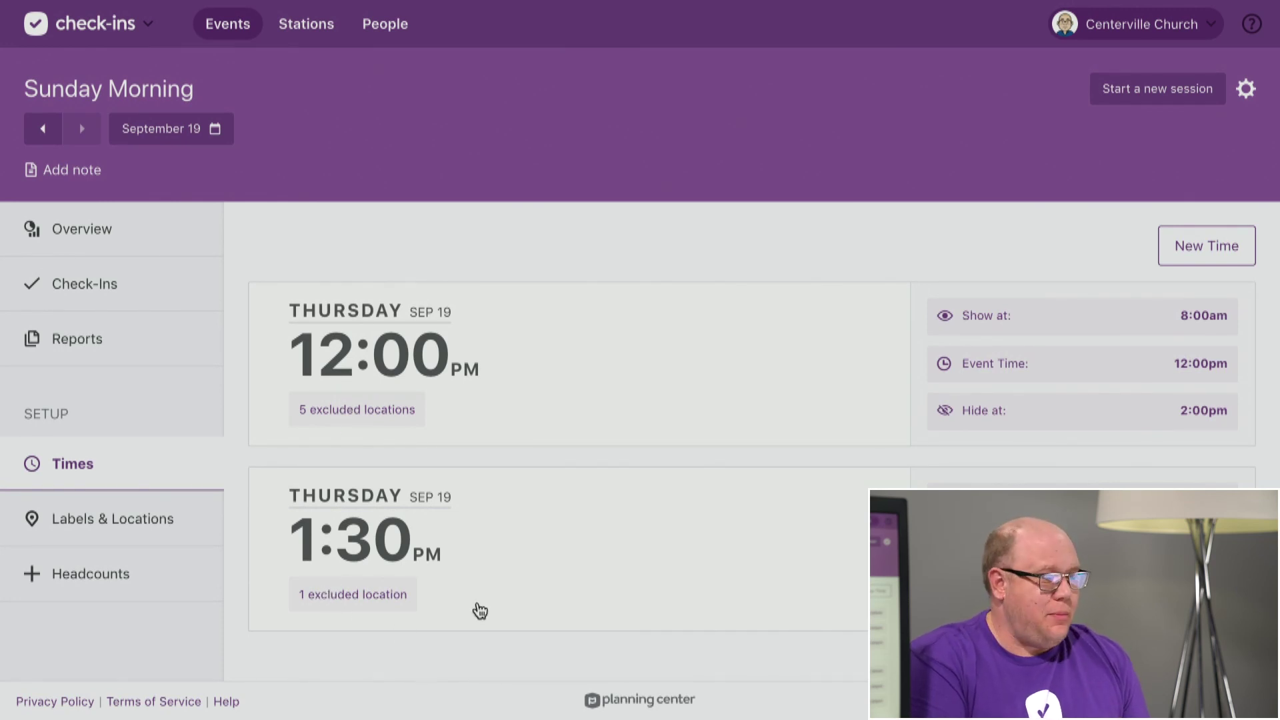
left_click(111, 232)
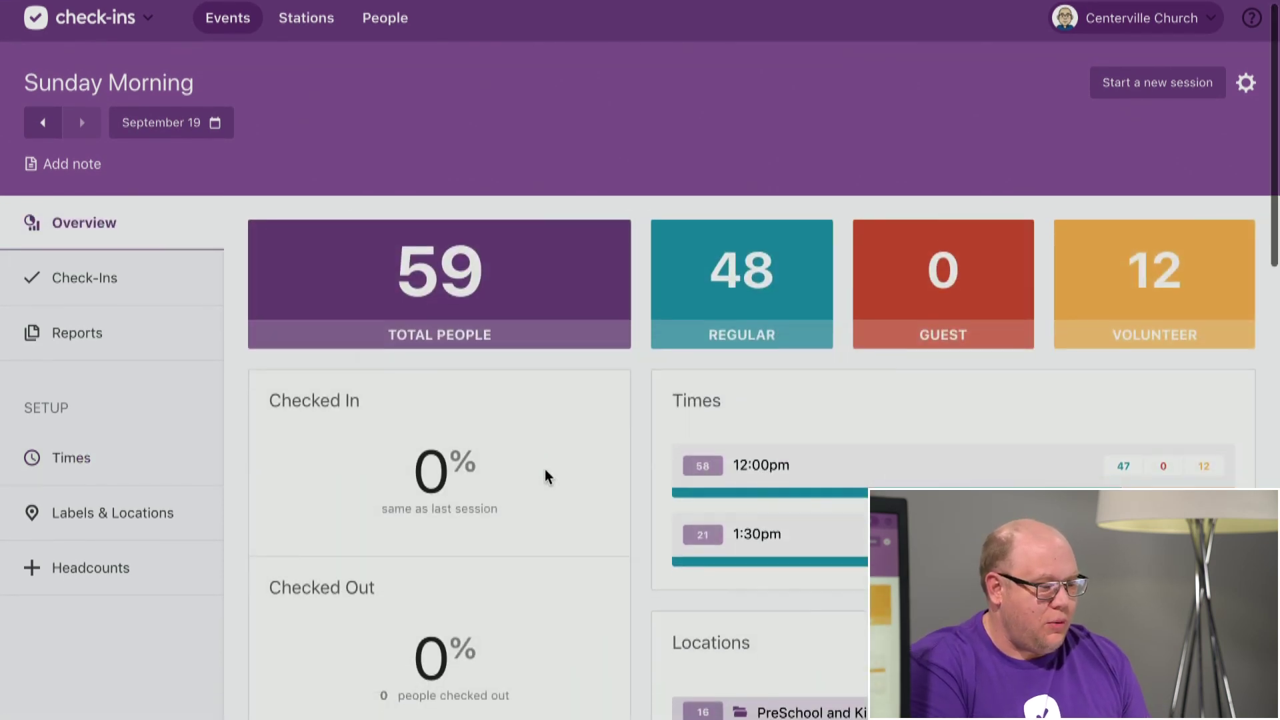
scroll(546, 469, "down", 5)
scroll(545, 469, "down", 5)
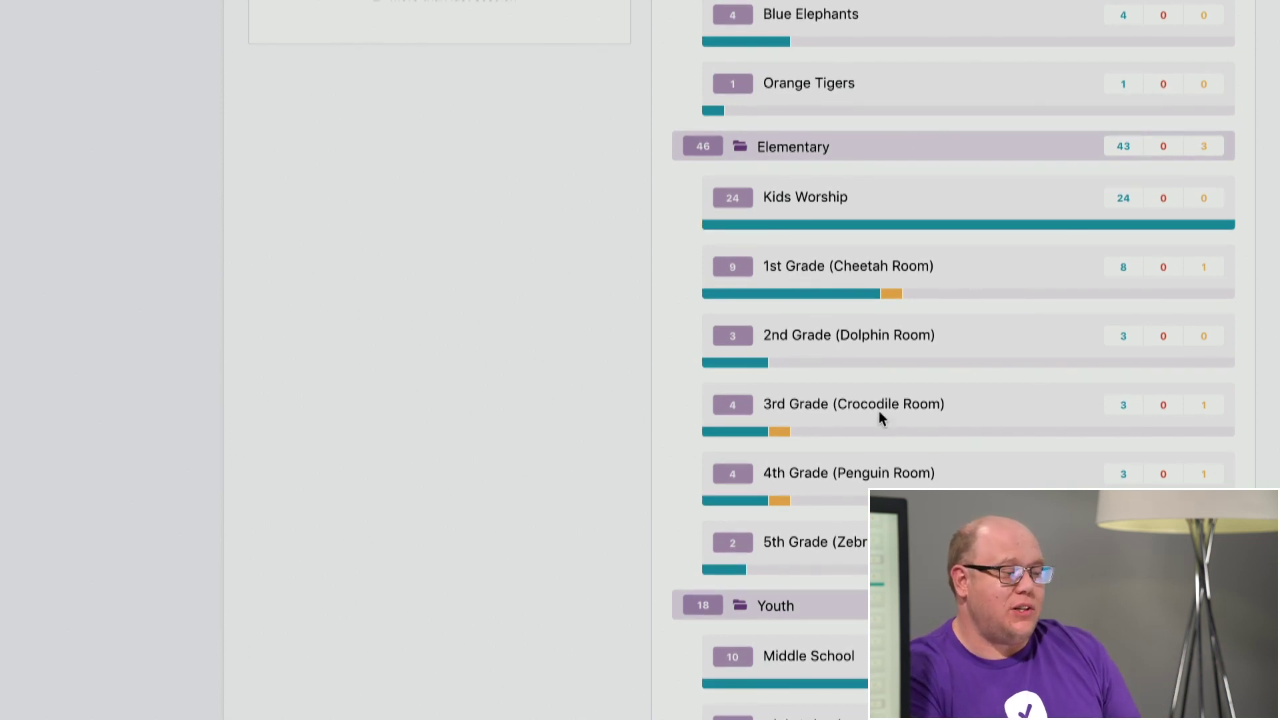
scroll(846, 380, "up", 4)
scroll(846, 384, "left", 5)
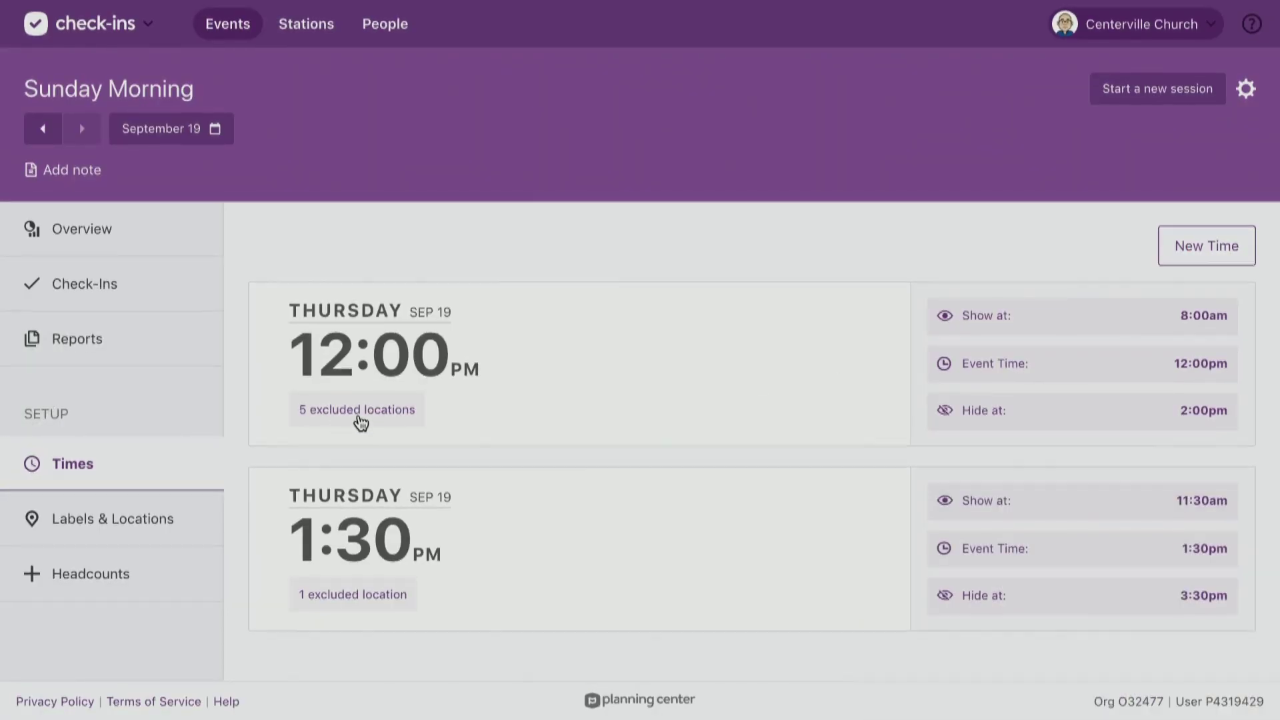
left_click(358, 415)
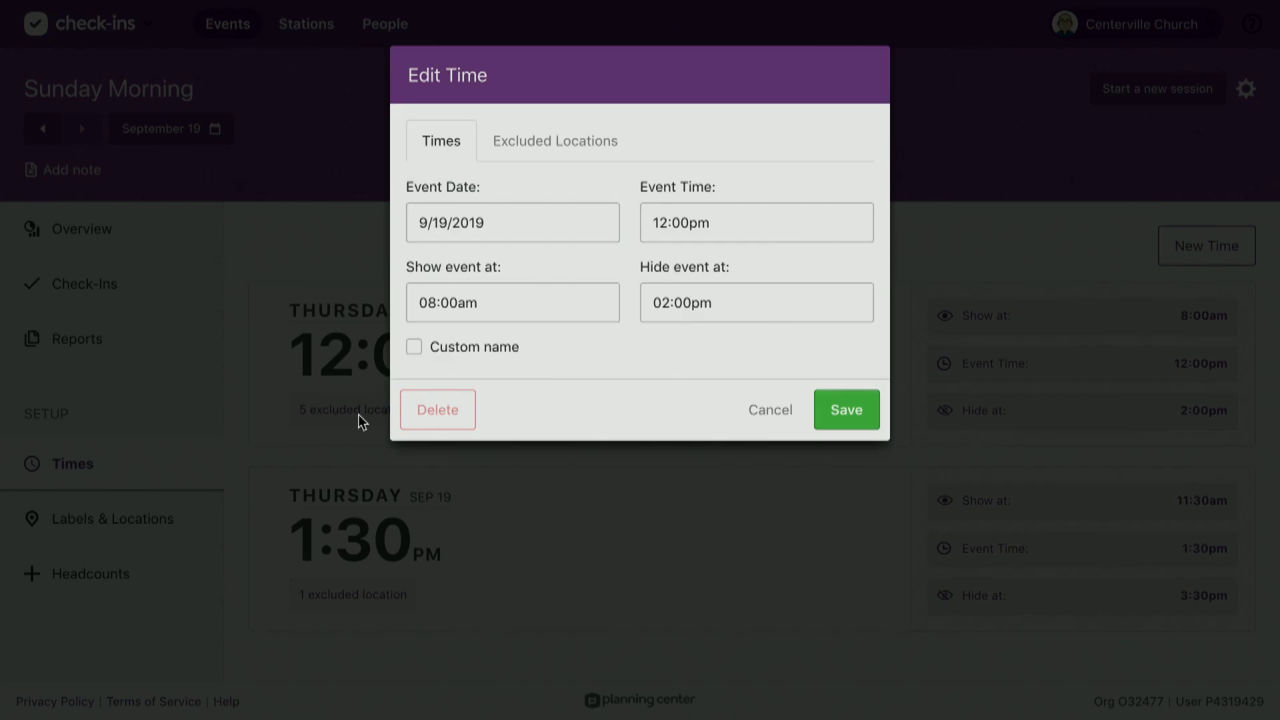
left_click(586, 155)
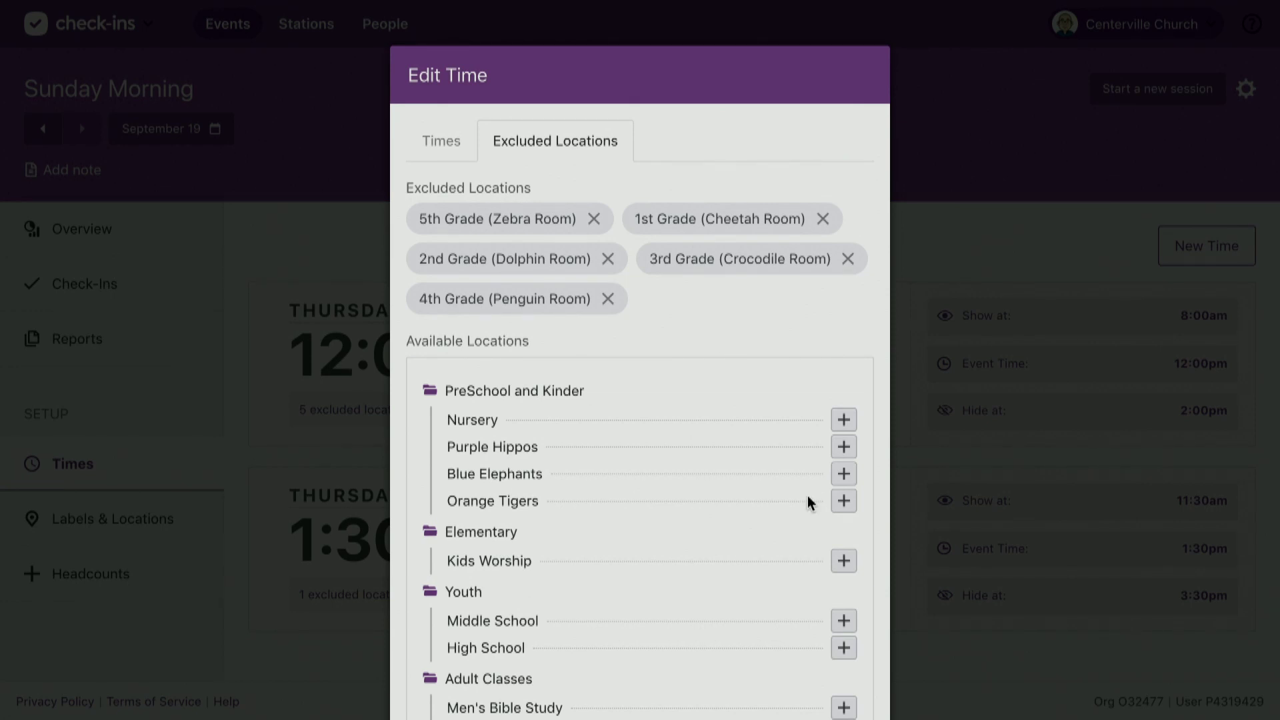
scroll(783, 570, "down", 2)
scroll(783, 571, "up", 2)
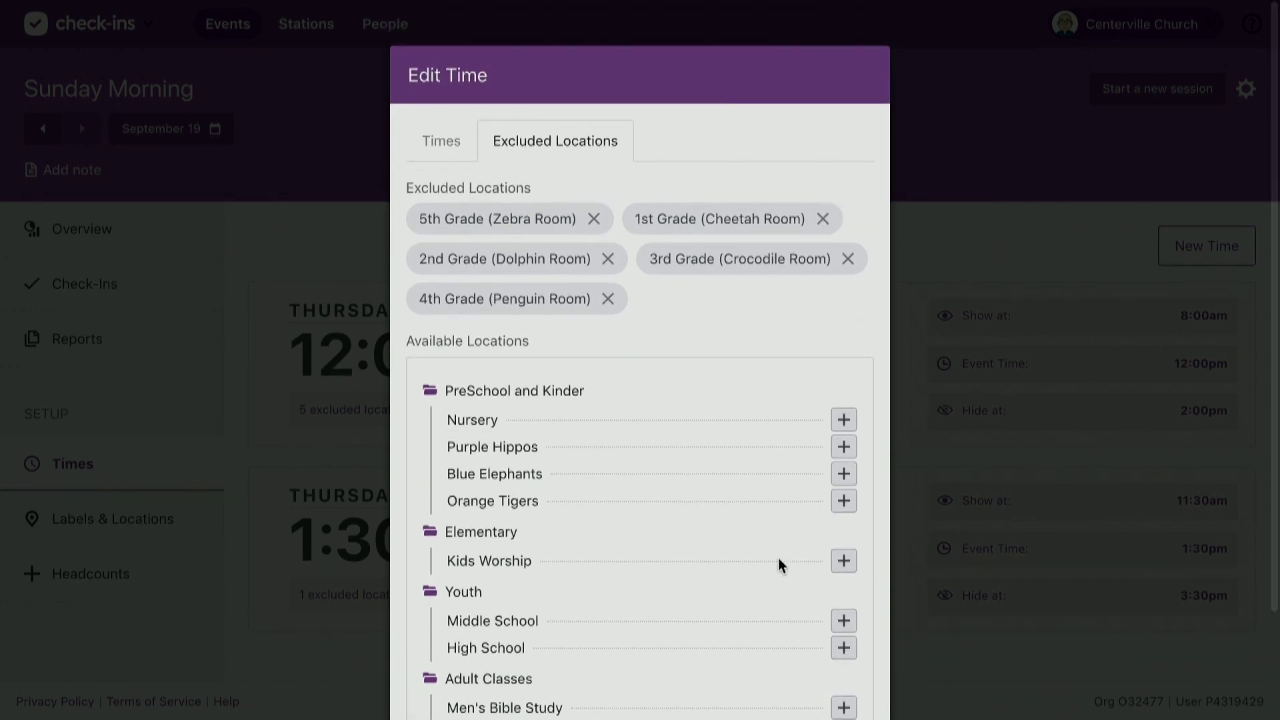
scroll(771, 543, "down", 2)
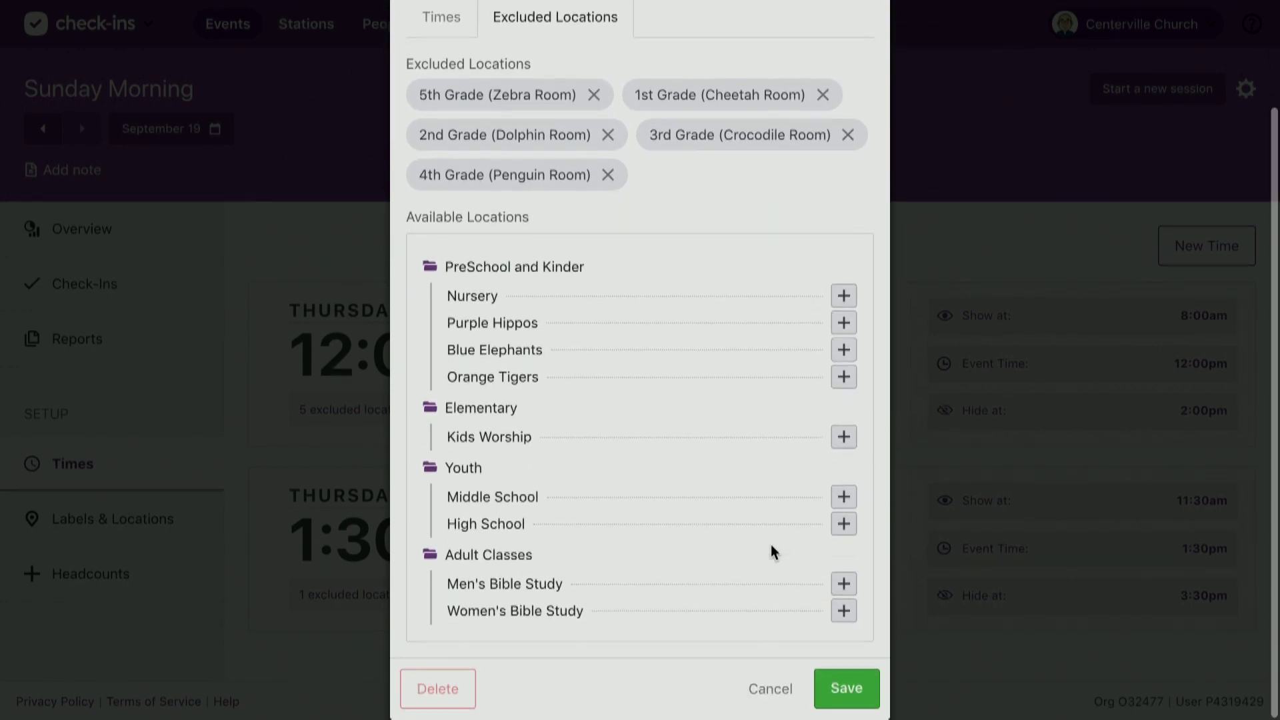
left_click(771, 690)
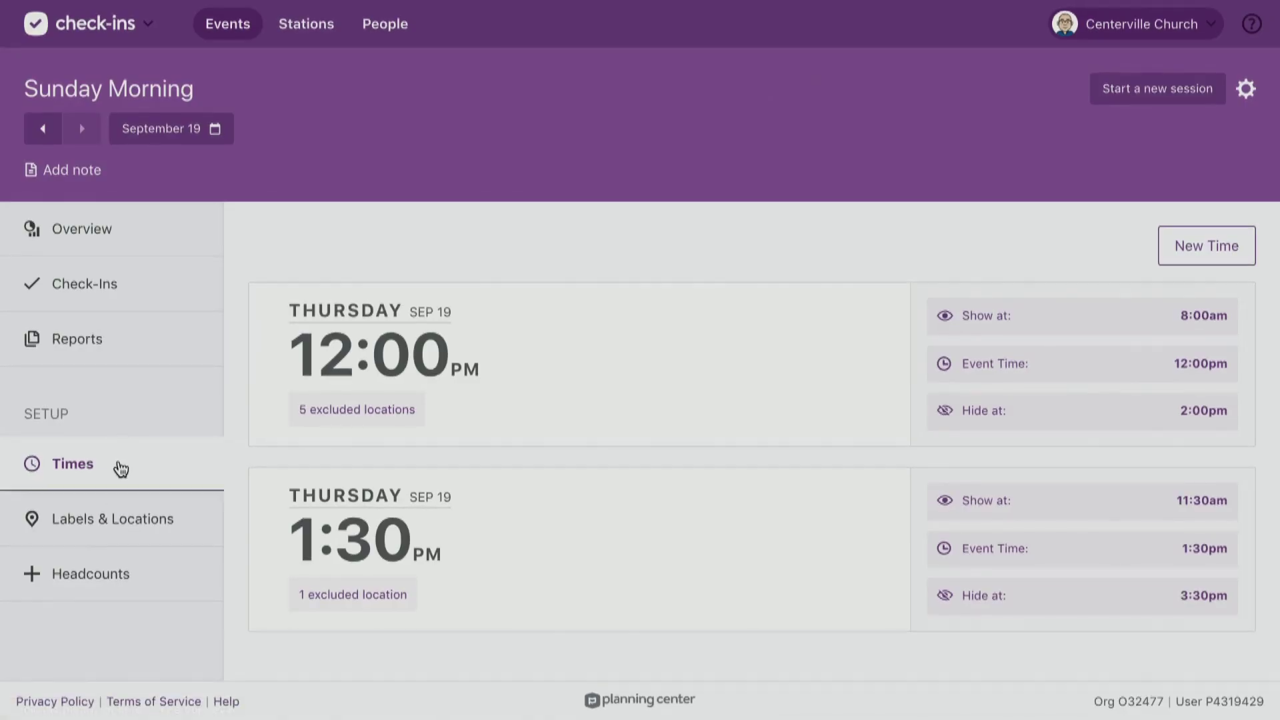
Browse Sunday Morning's Labels & Locations list and open the PreSchool and Kinder folder.
left_click(98, 519)
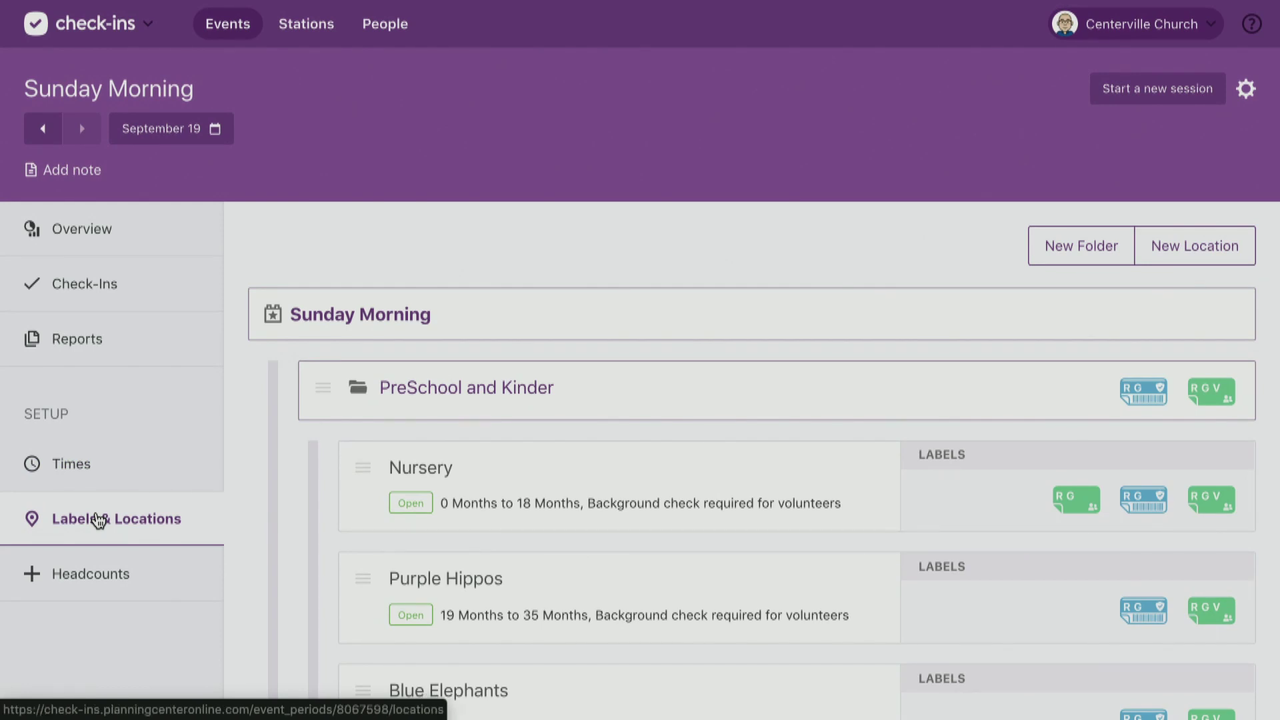
scroll(98, 520, "down", 1)
scroll(98, 520, "down", 3)
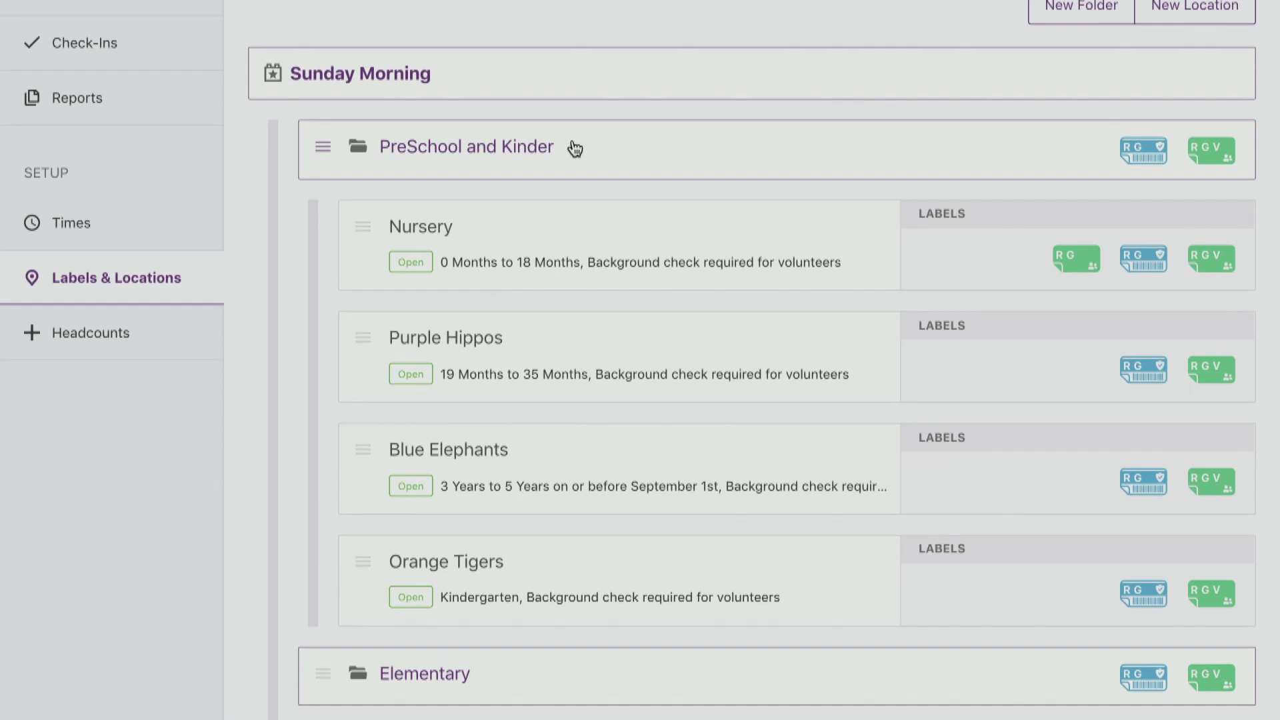
scroll(574, 148, "up", 1)
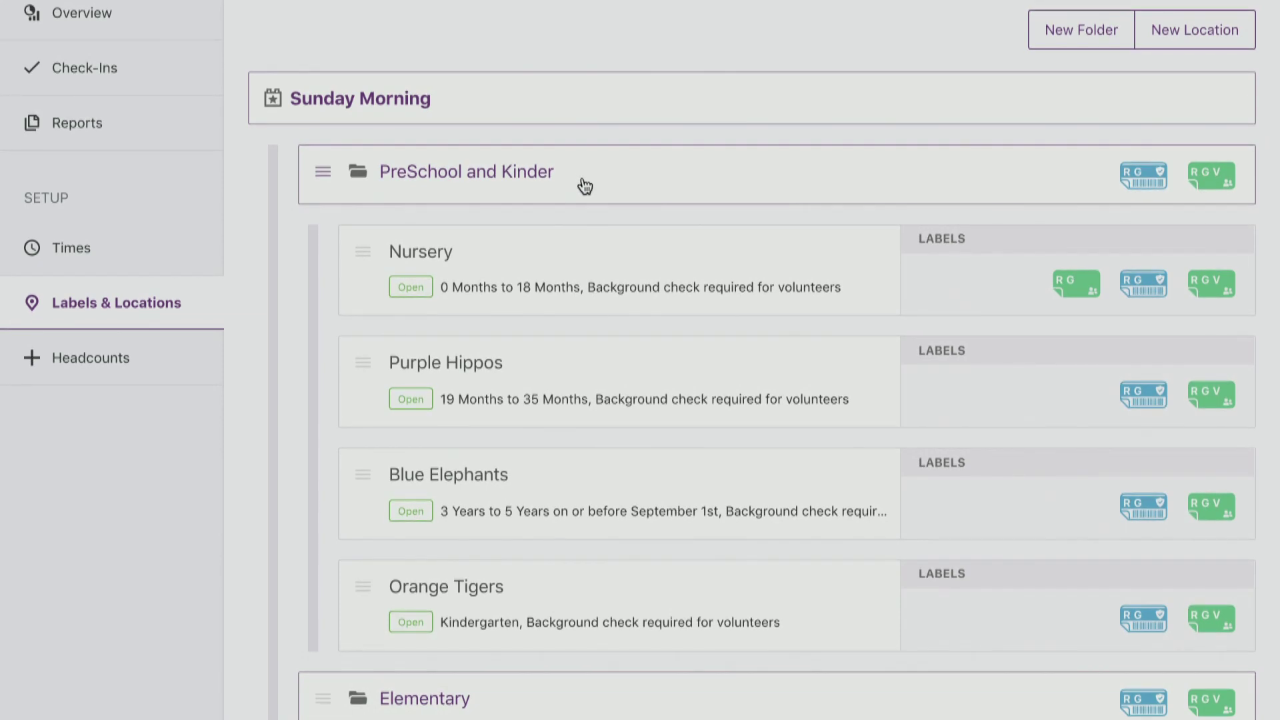
scroll(585, 187, "down", 10)
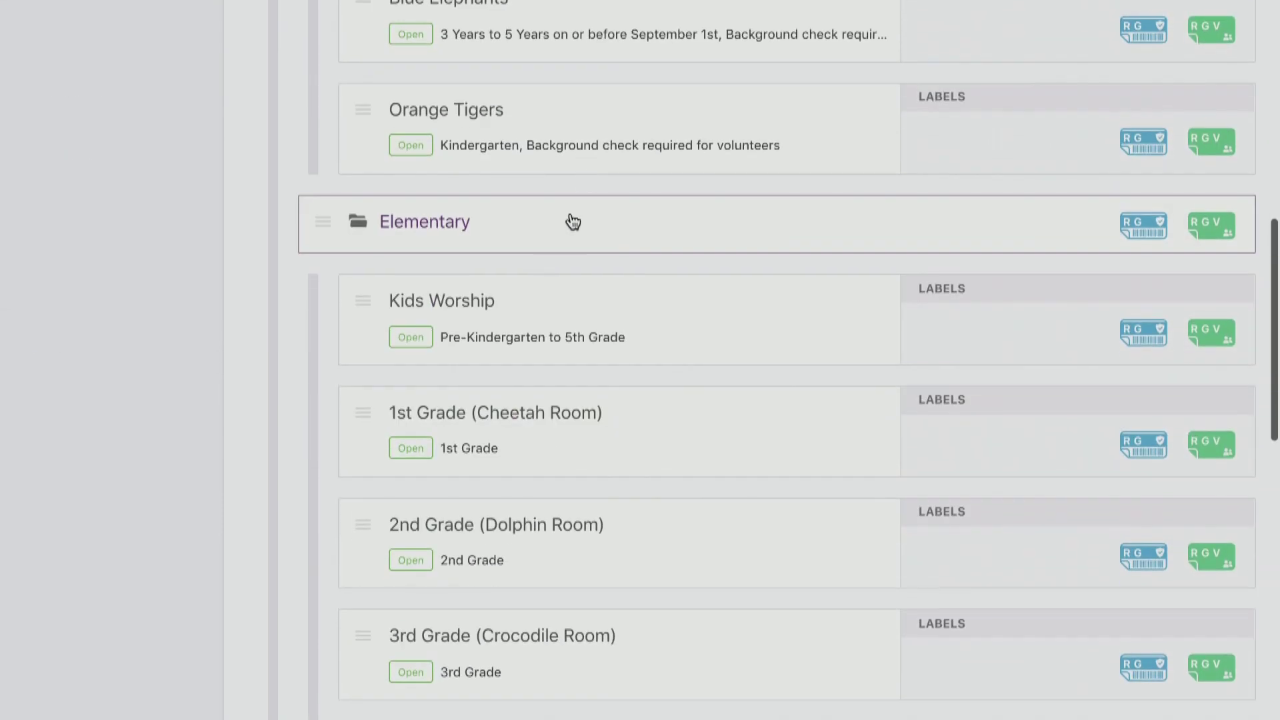
scroll(595, 408, "down", 7)
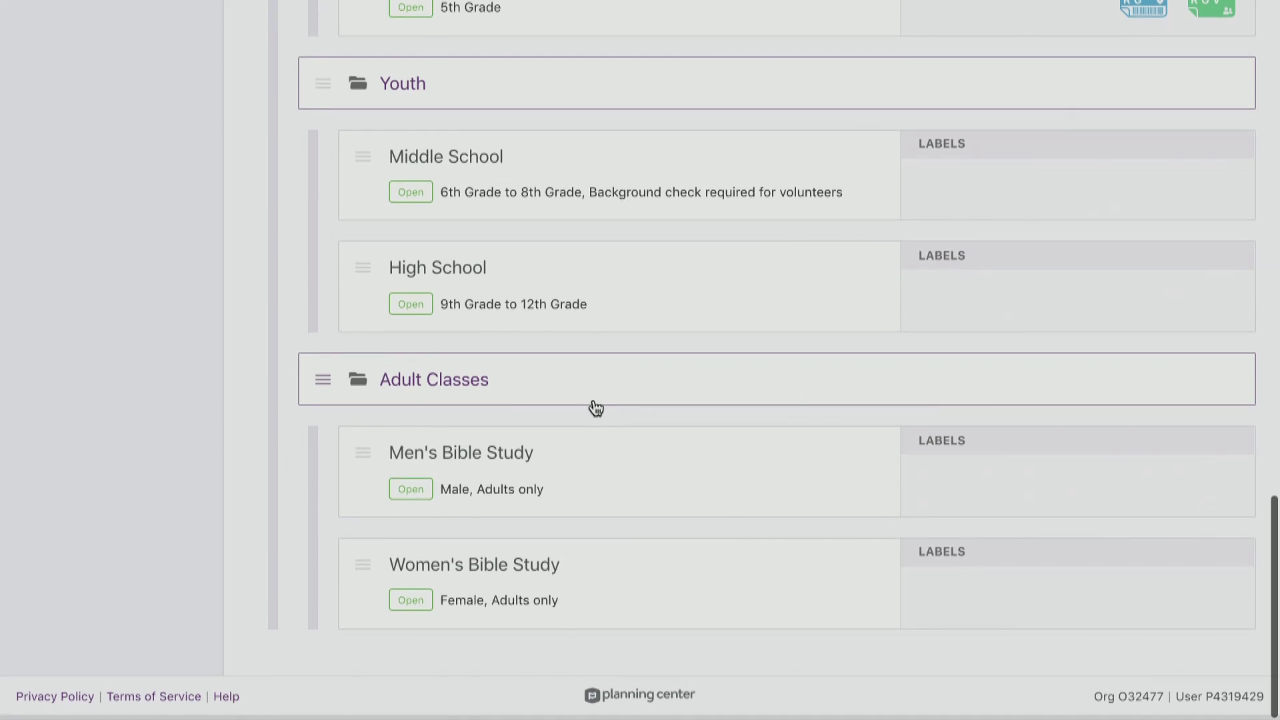
scroll(595, 408, "up", 15)
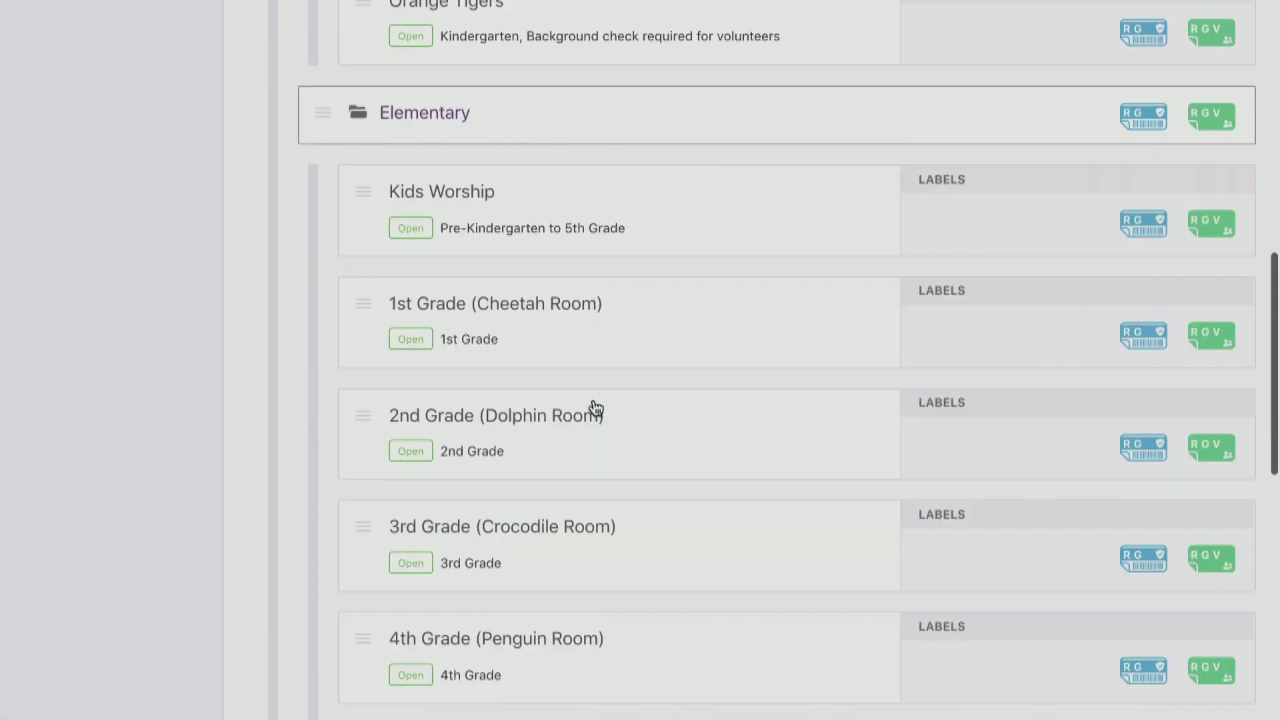
scroll(595, 408, "up", 2)
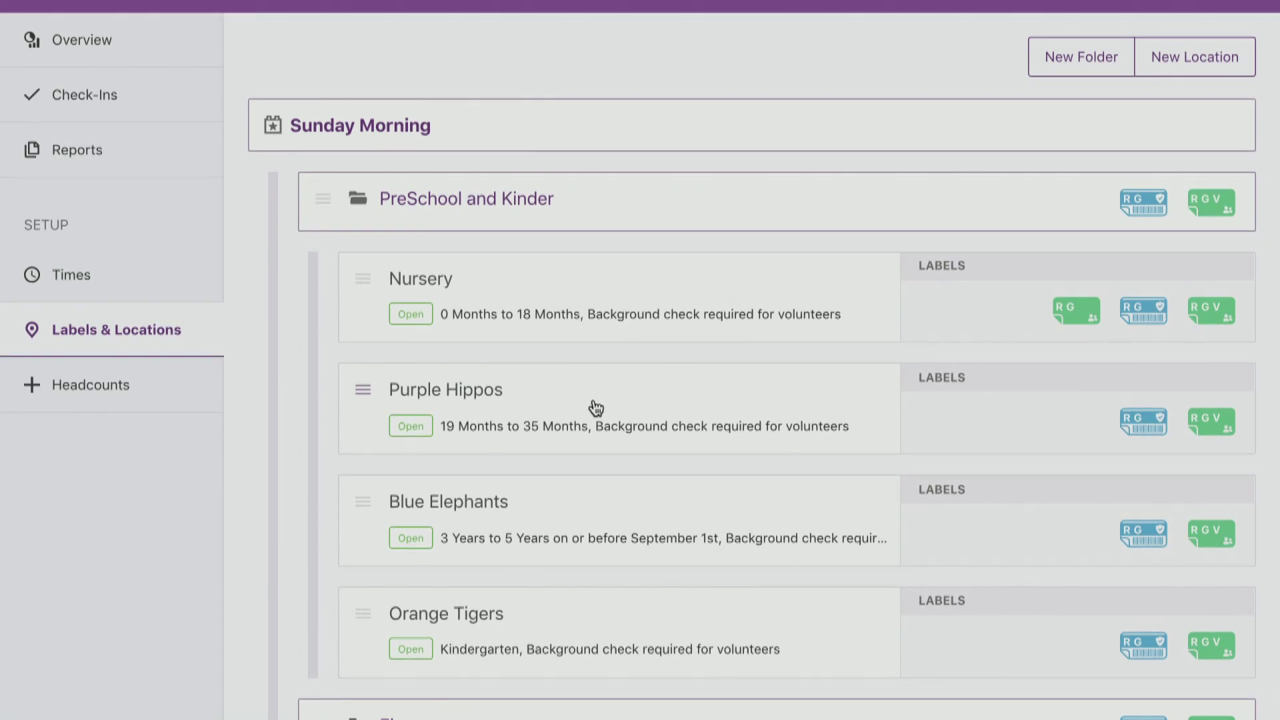
scroll(596, 408, "down", 3)
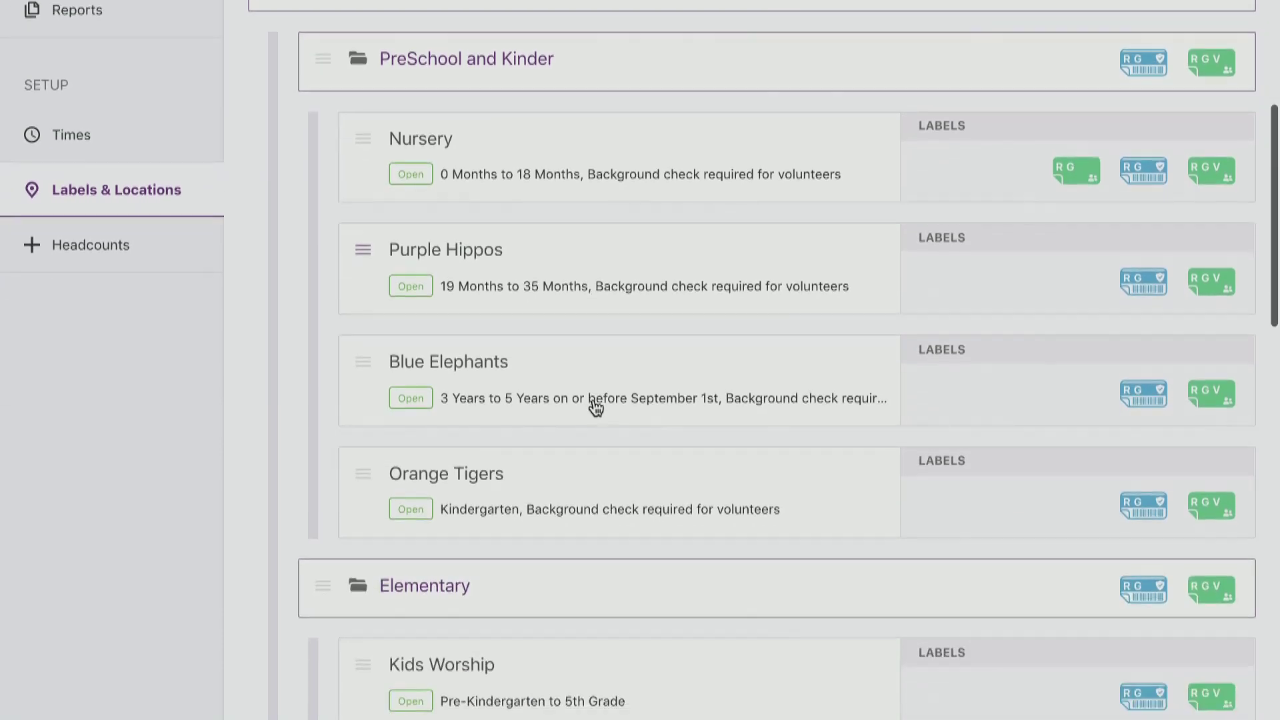
scroll(595, 408, "up", 3)
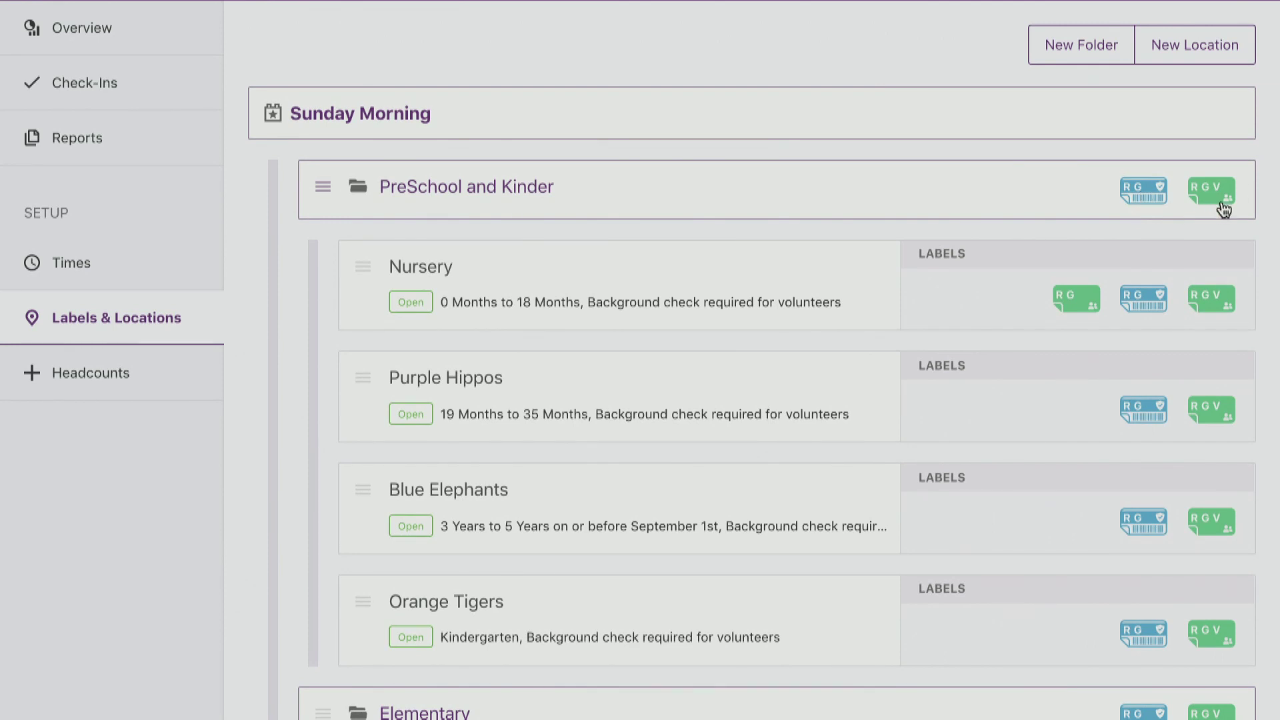
scroll(1223, 210, "down", 3)
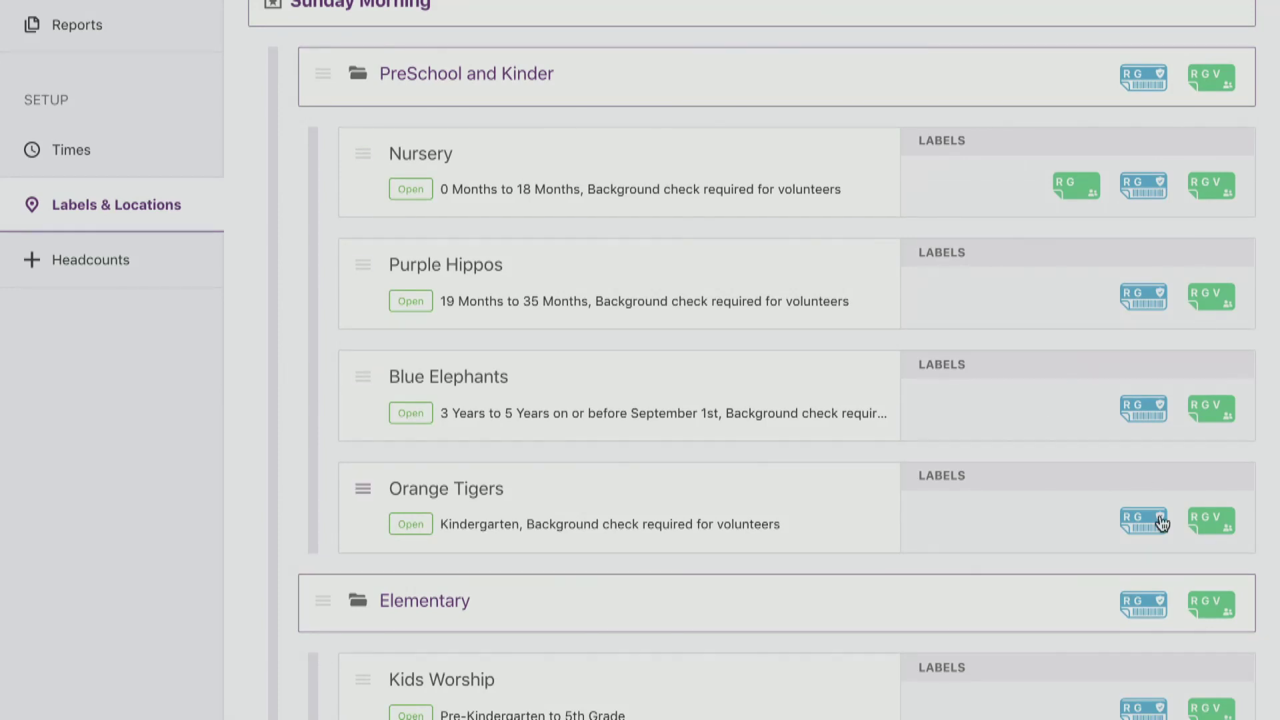
scroll(1125, 334, "up", 3)
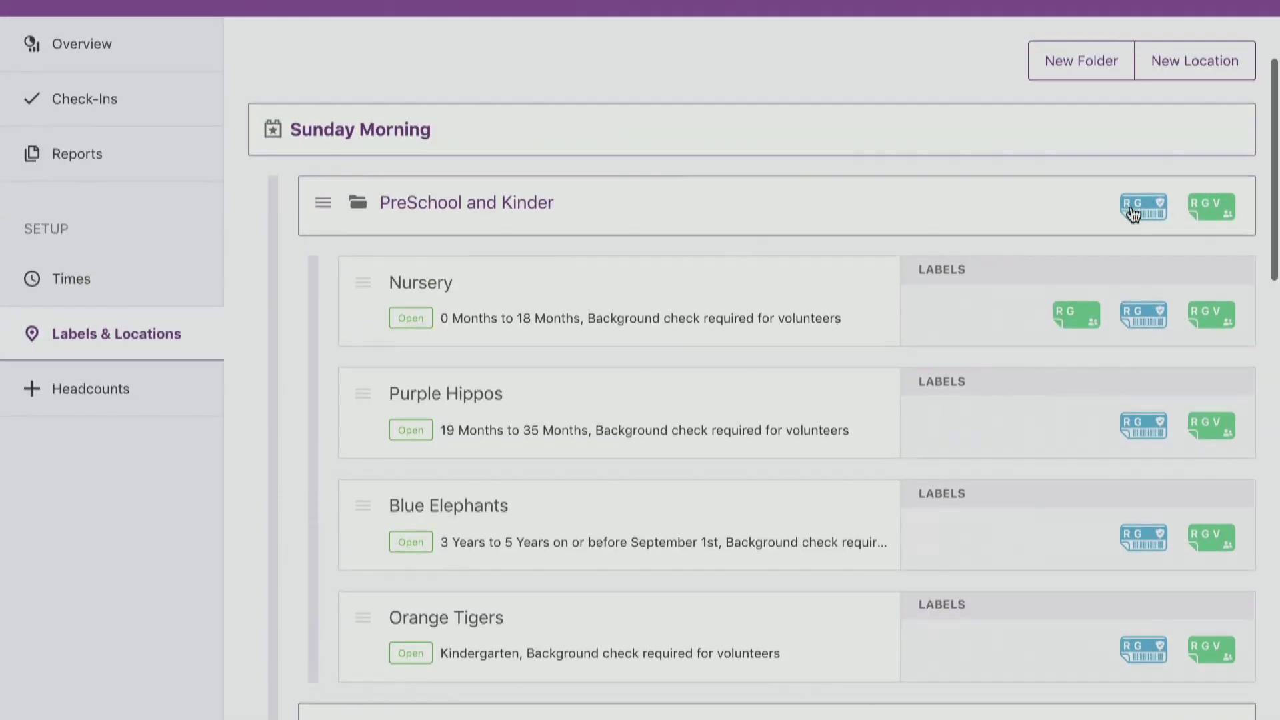
scroll(1164, 360, "down", 5)
scroll(1153, 399, "down", 15)
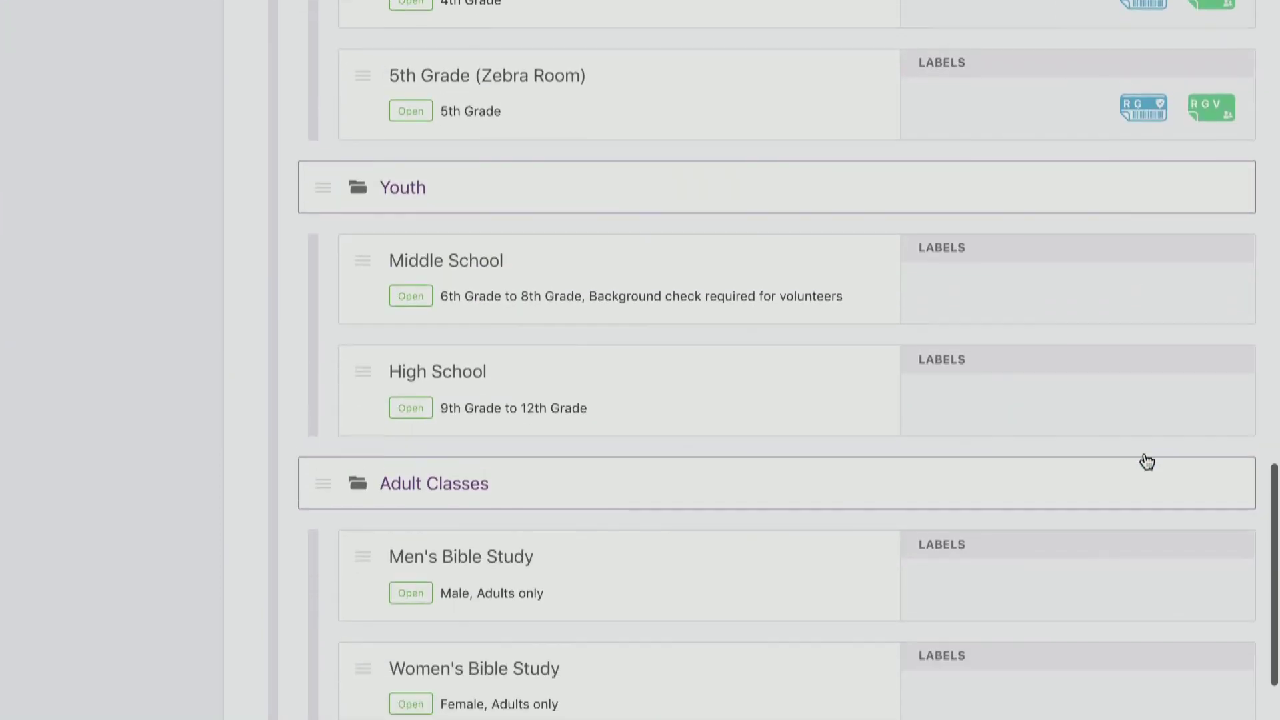
scroll(1147, 461, "down", 2)
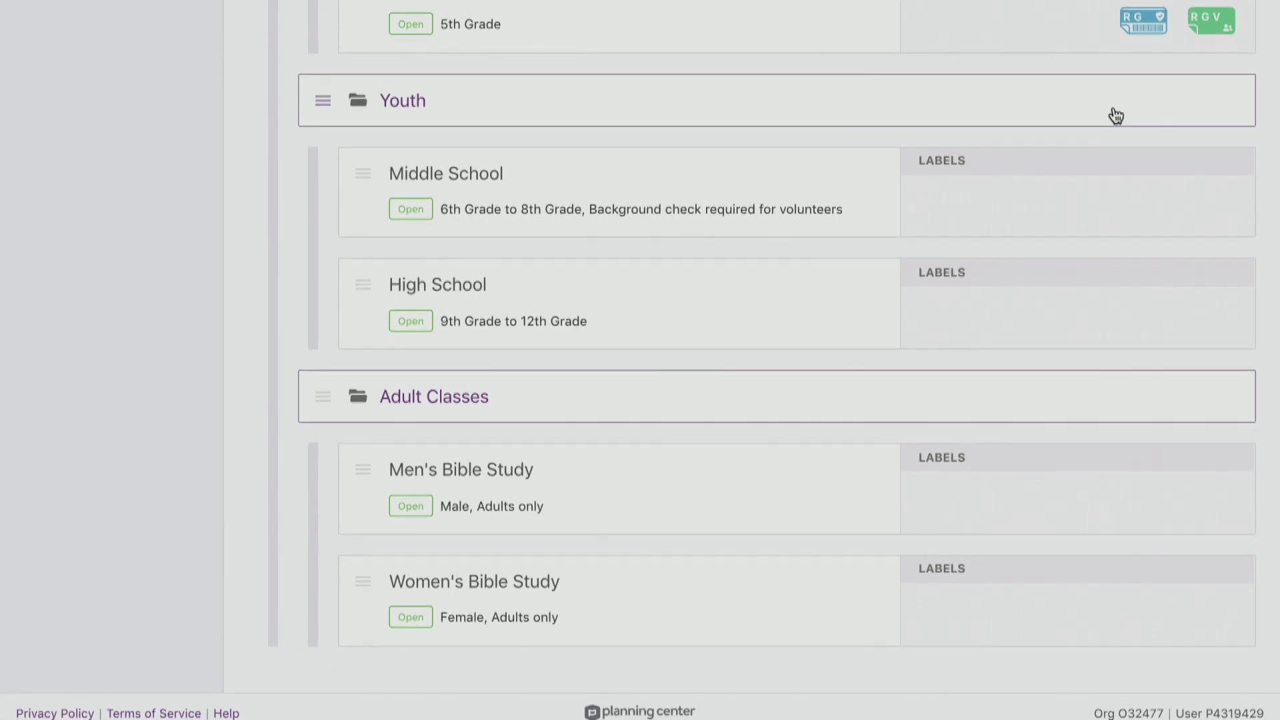
scroll(1114, 115, "up", 20)
scroll(1114, 115, "down", 5)
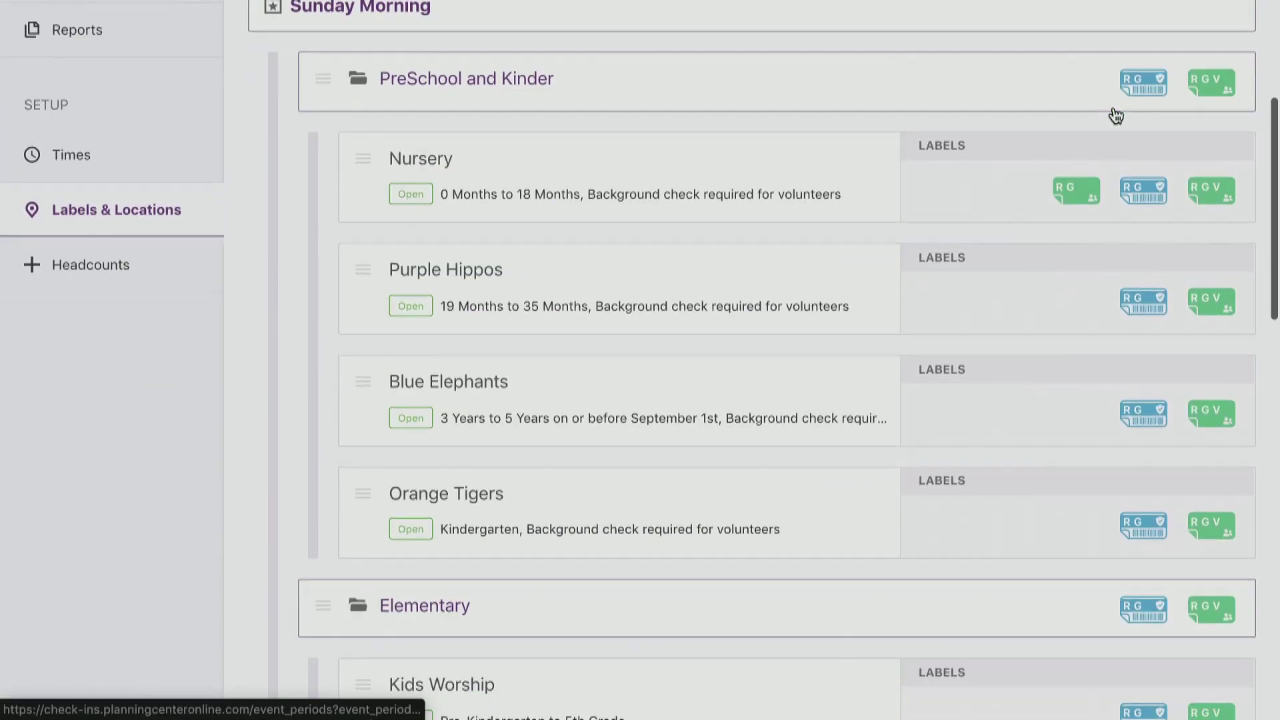
left_click(1059, 105)
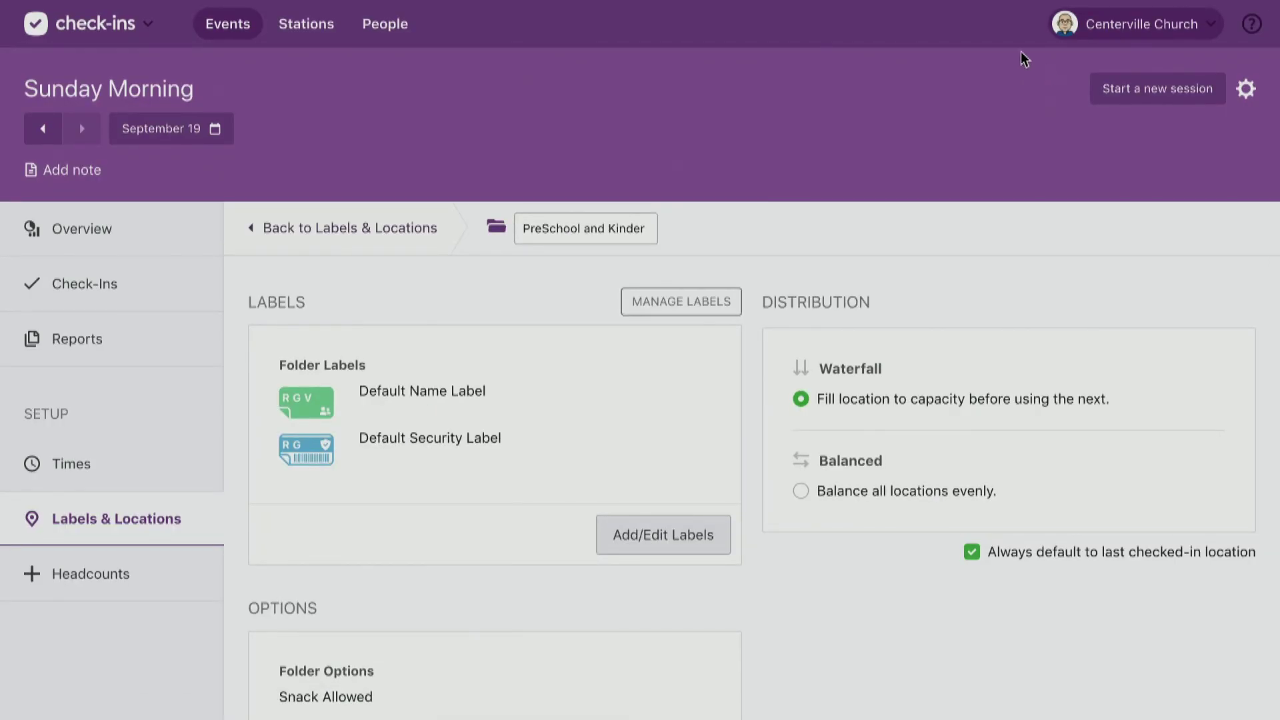
scroll(843, 143, "down", 4)
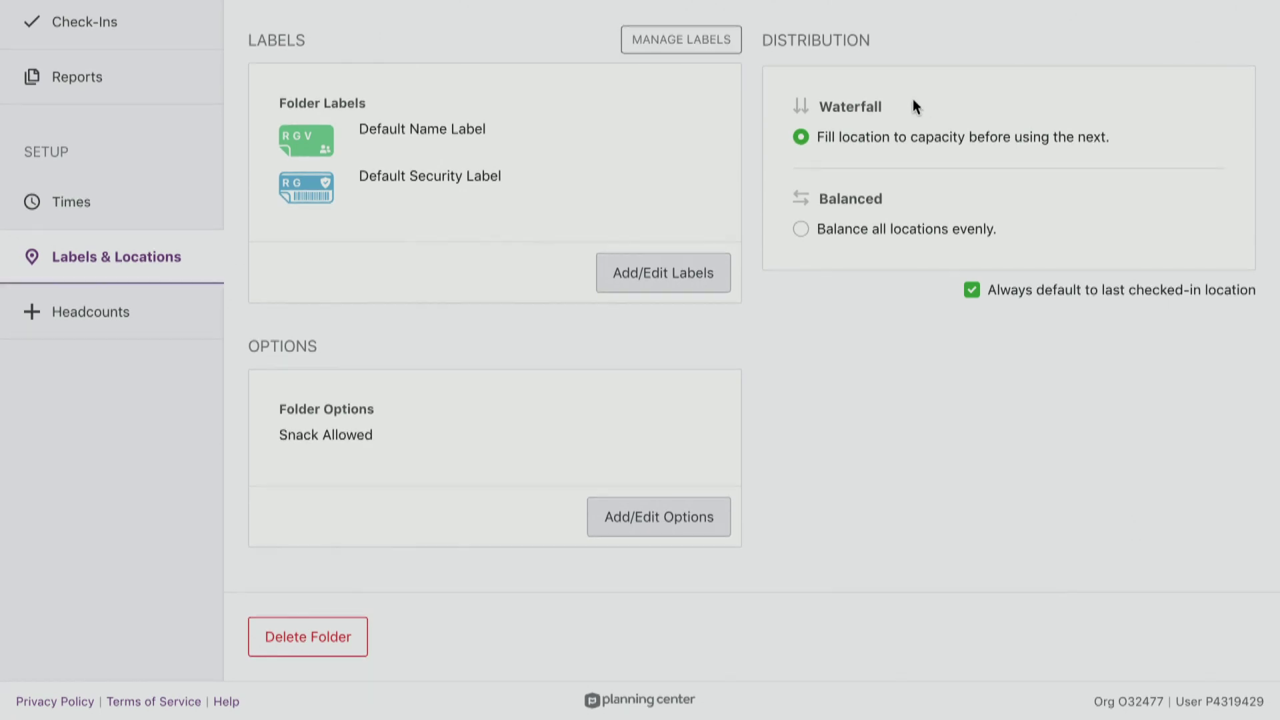
scroll(888, 405, "up", 4)
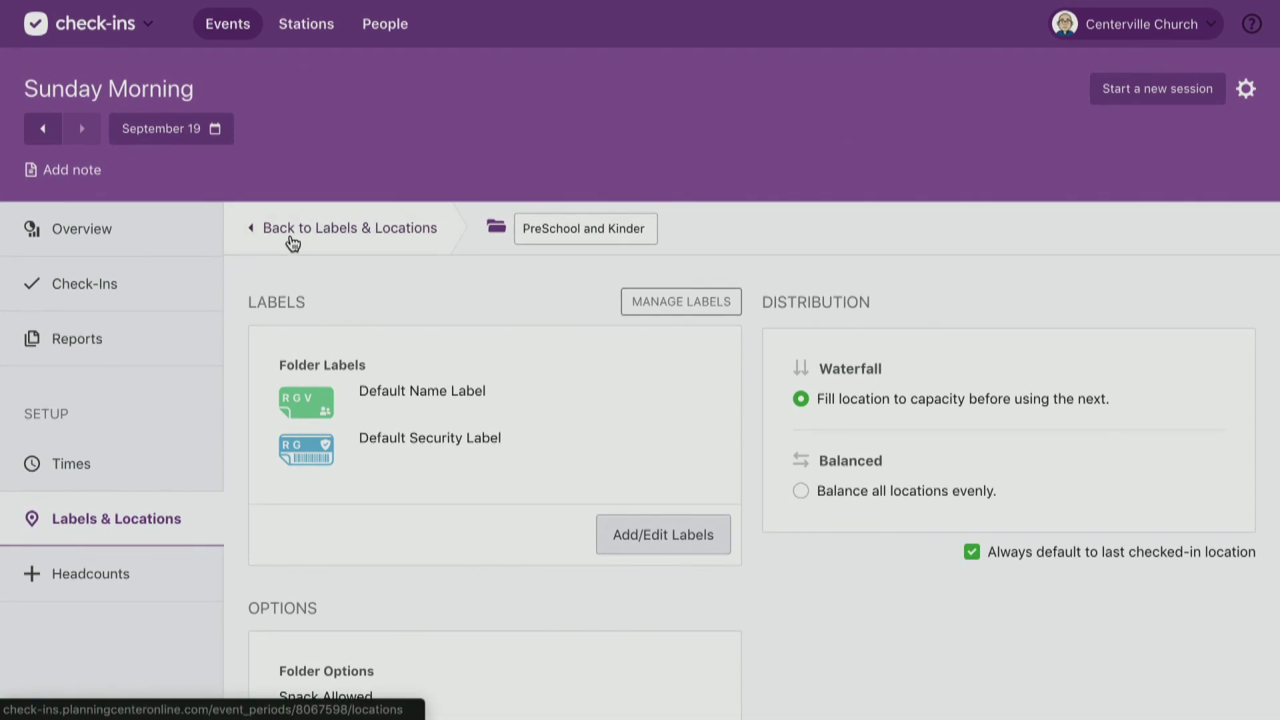
Go back to Labels & Locations and open Nursery's settings, filtered to ages 0–18 months.
left_click(290, 234)
scroll(843, 507, "down", 4)
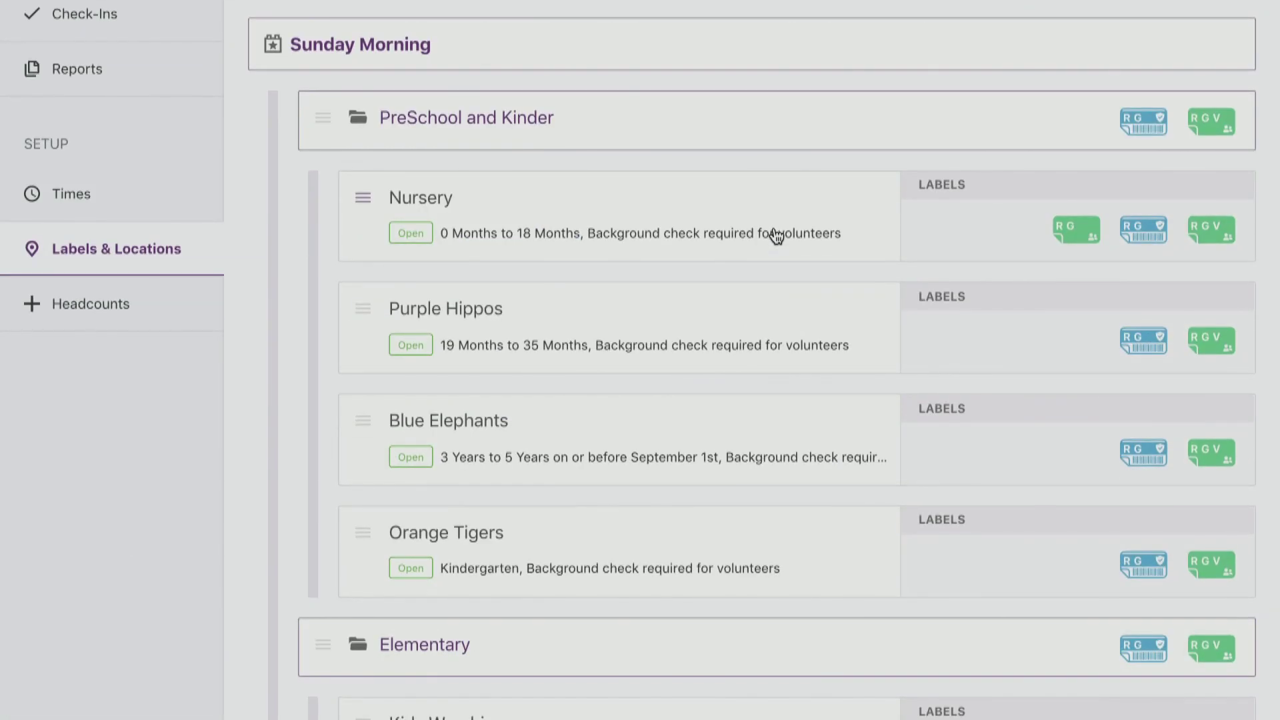
left_click(619, 231)
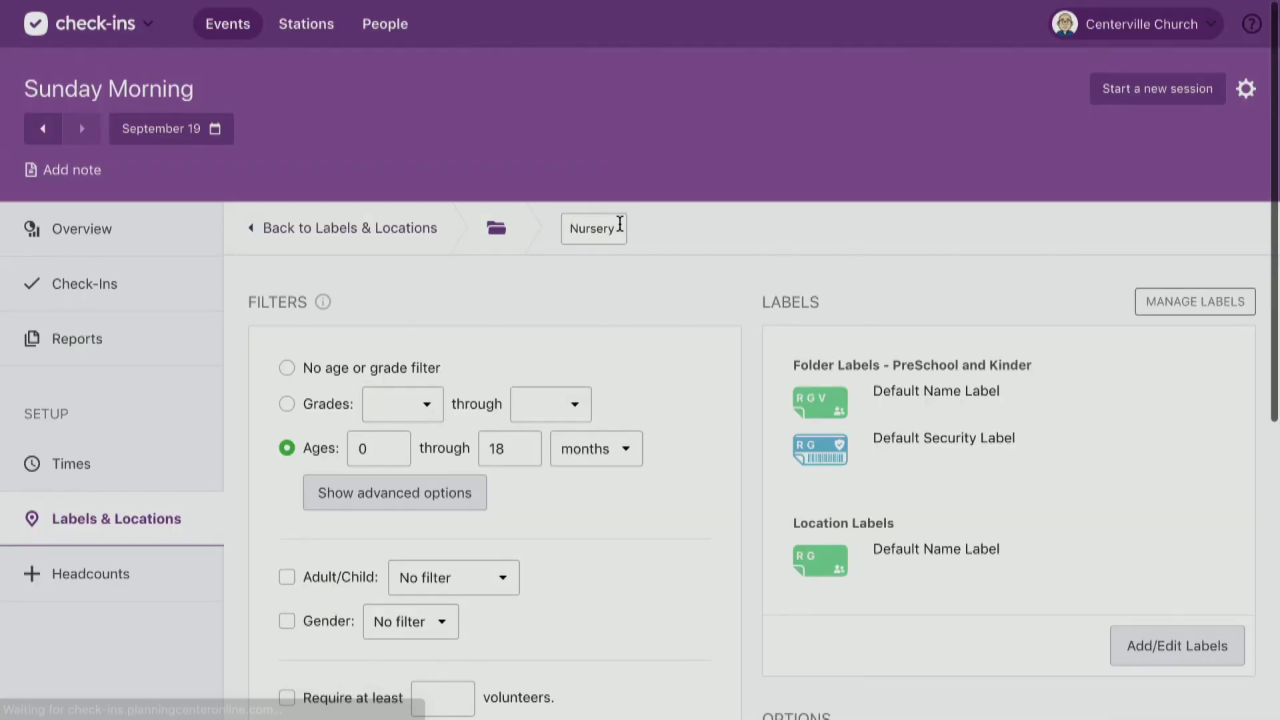
scroll(620, 223, "down", 1)
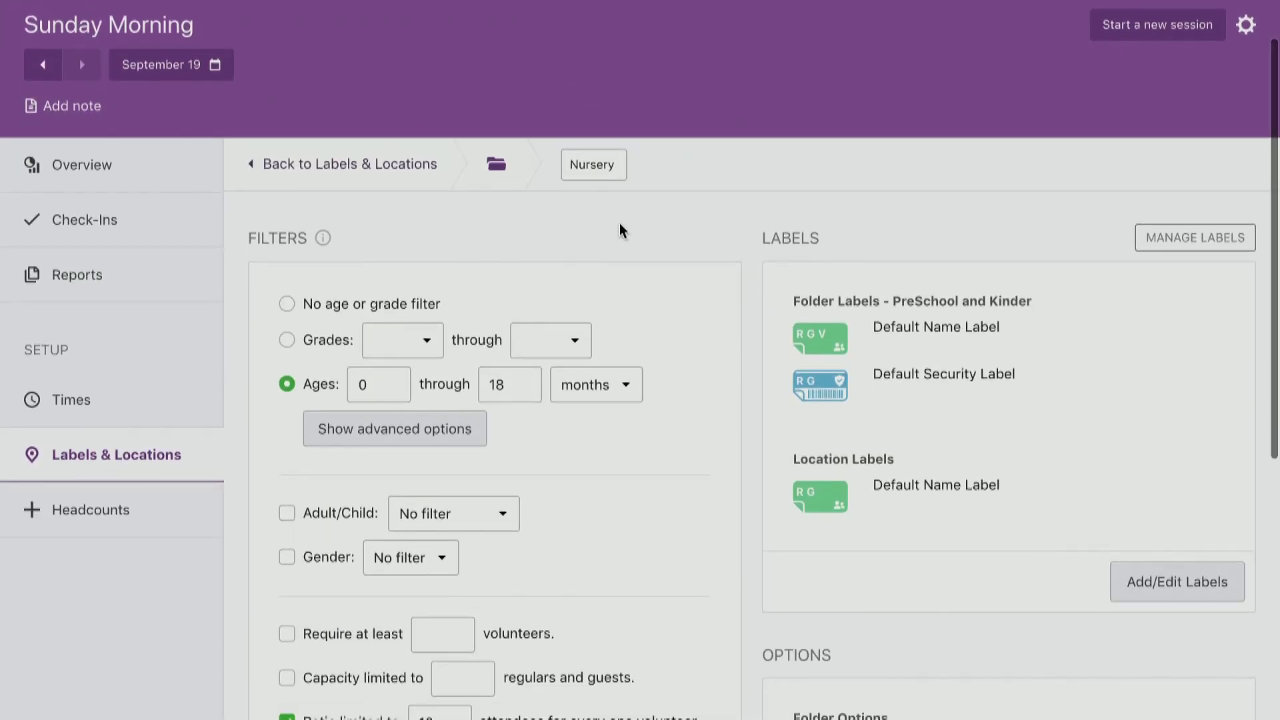
scroll(618, 215, "down", 2)
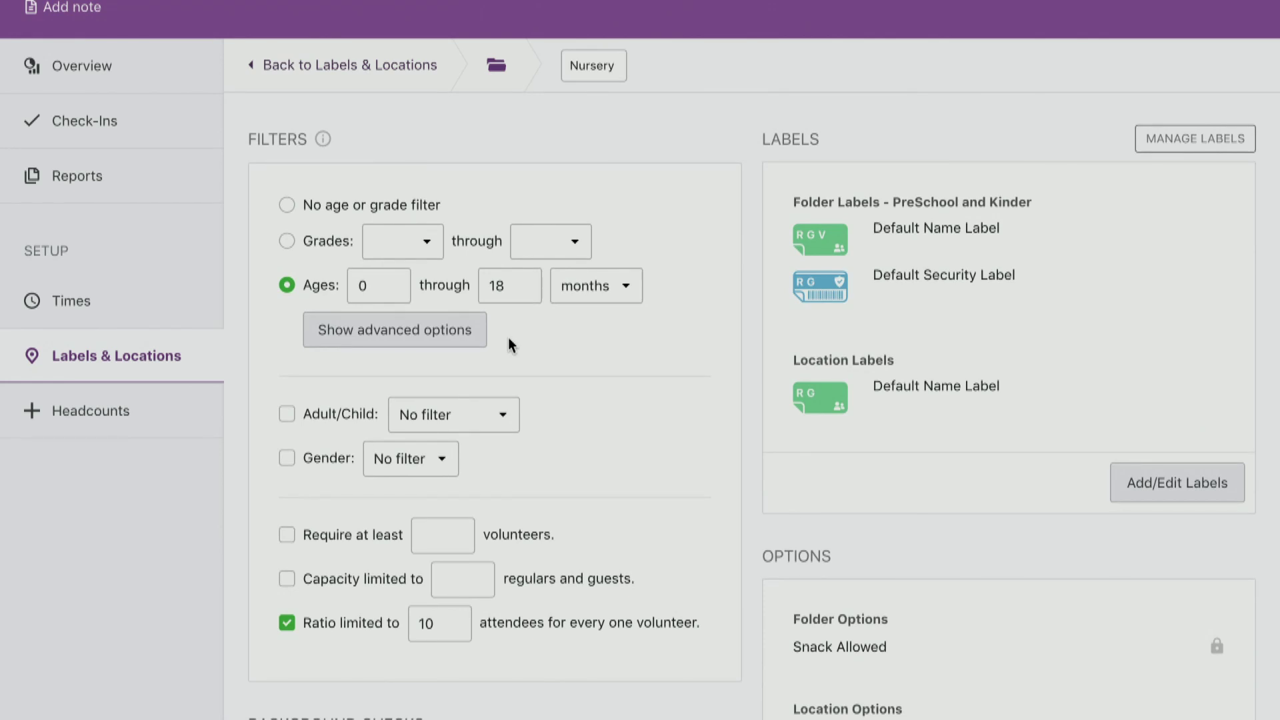
left_click(460, 332)
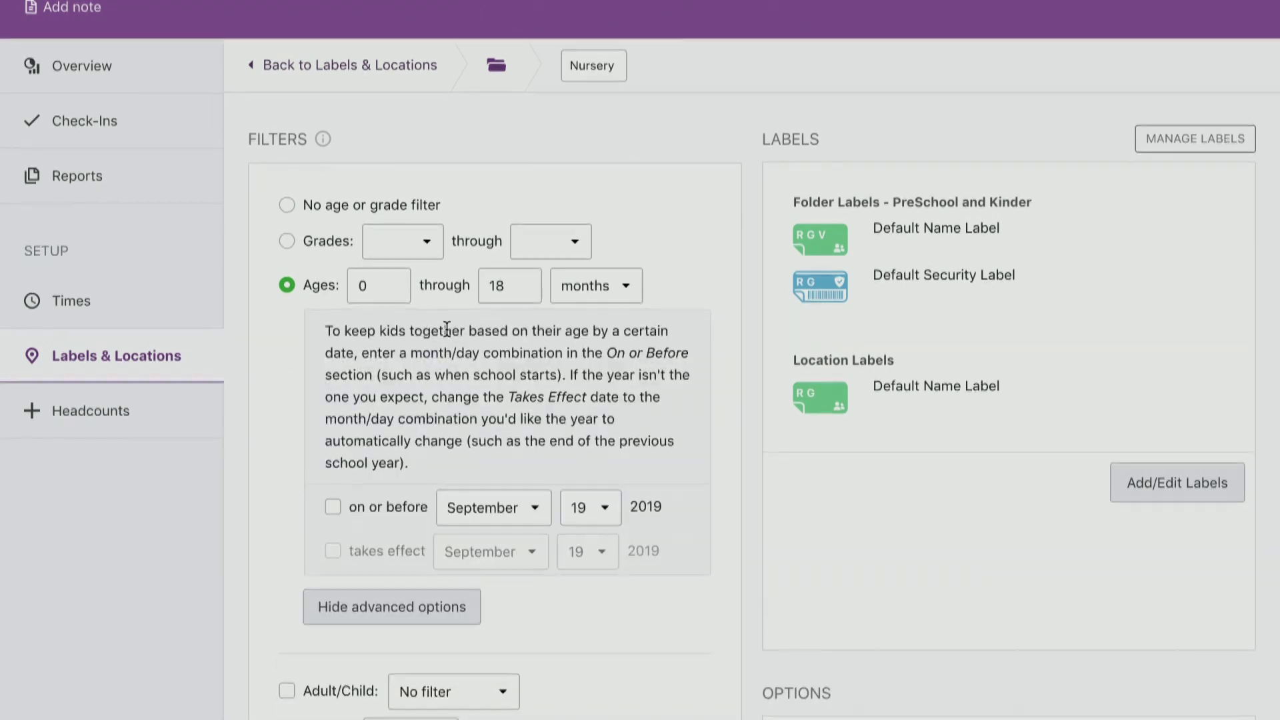
left_click(453, 609)
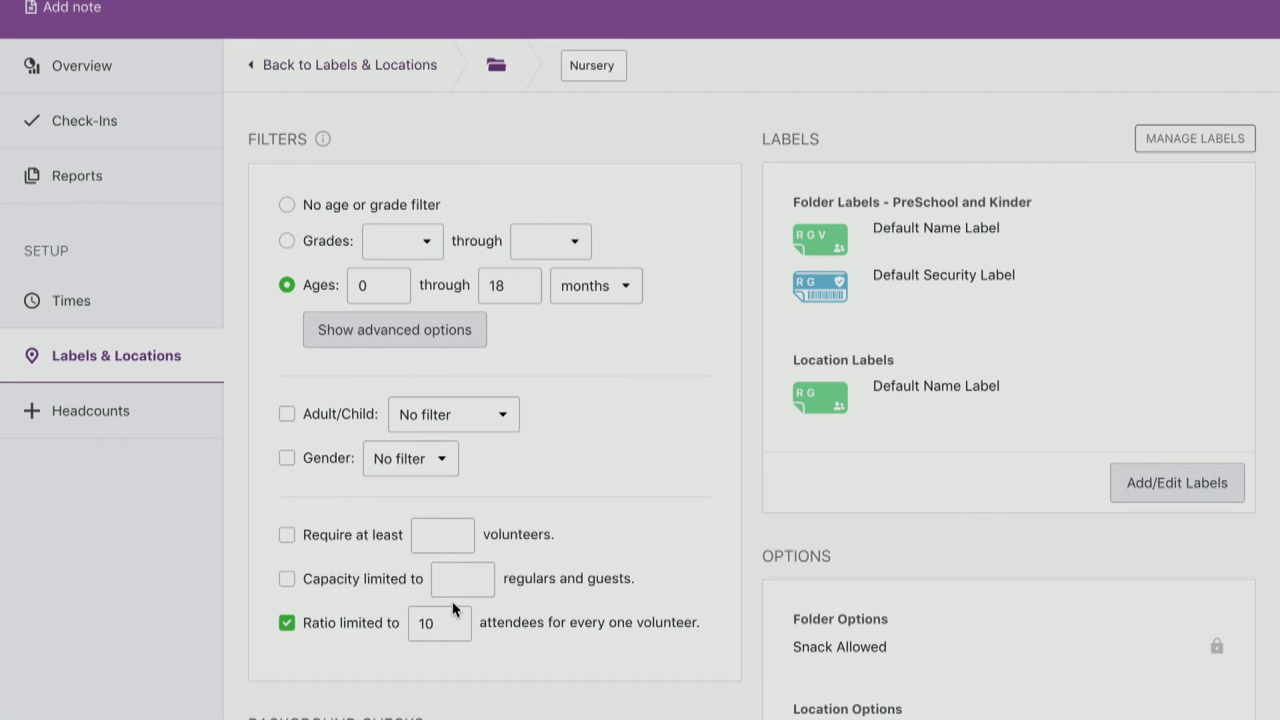
scroll(452, 602, "down", 1)
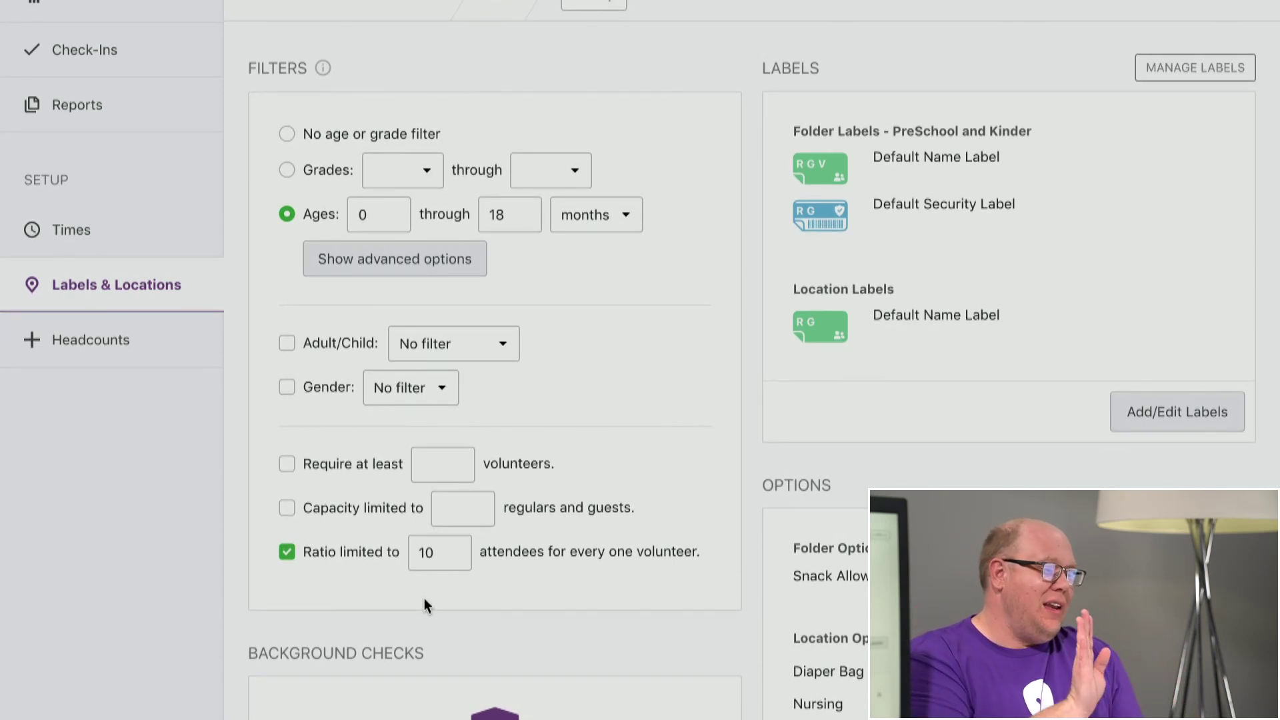
scroll(424, 598, "down", 4)
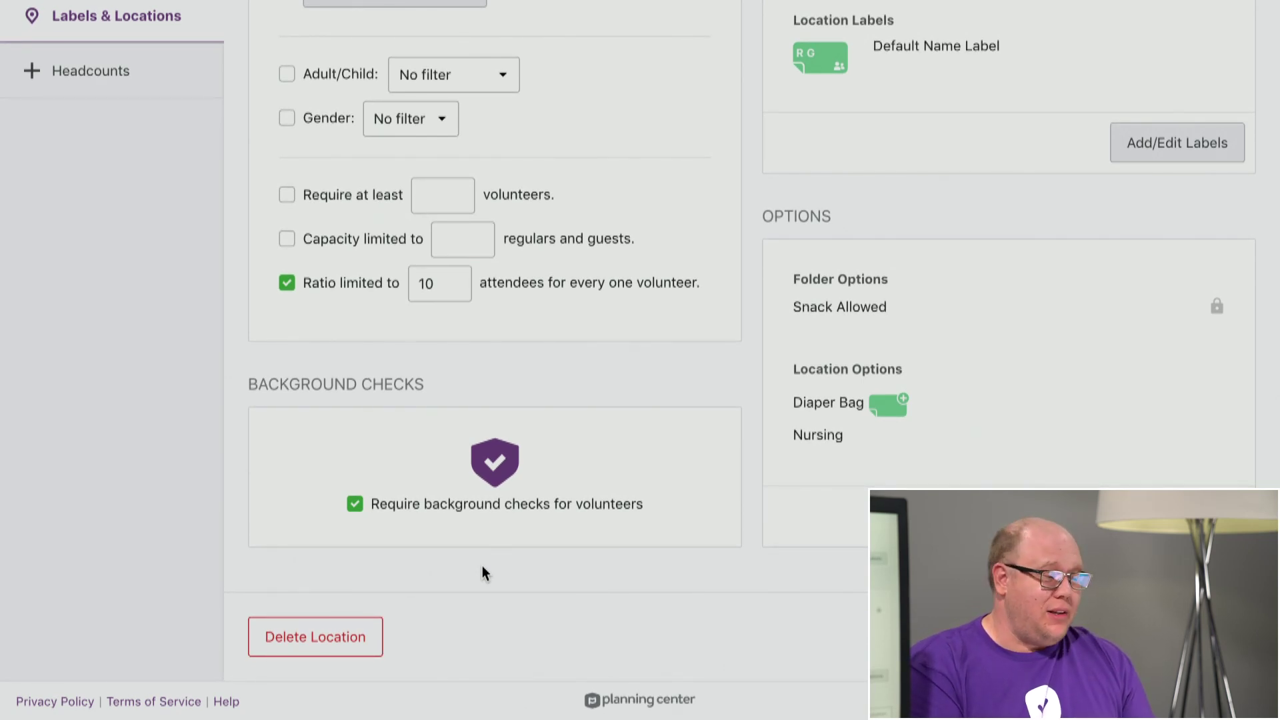
scroll(502, 530, "up", 1)
scroll(503, 517, "up", 4)
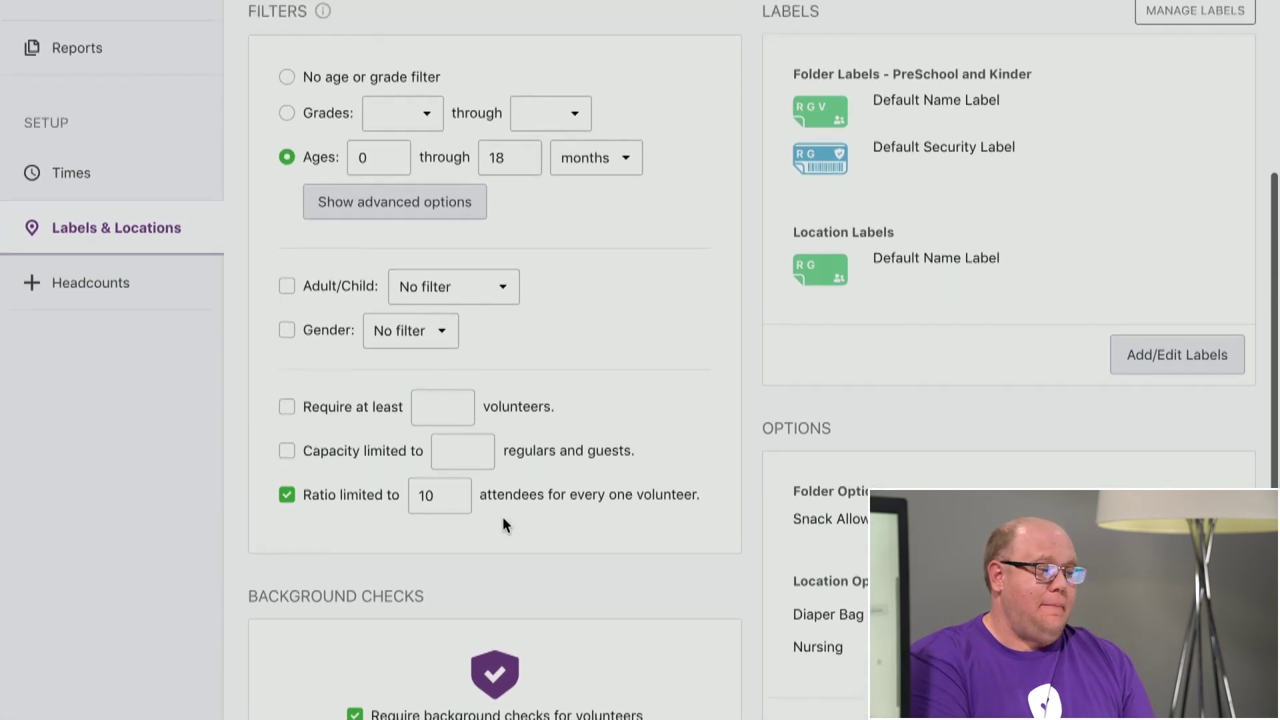
scroll(931, 468, "down", 1)
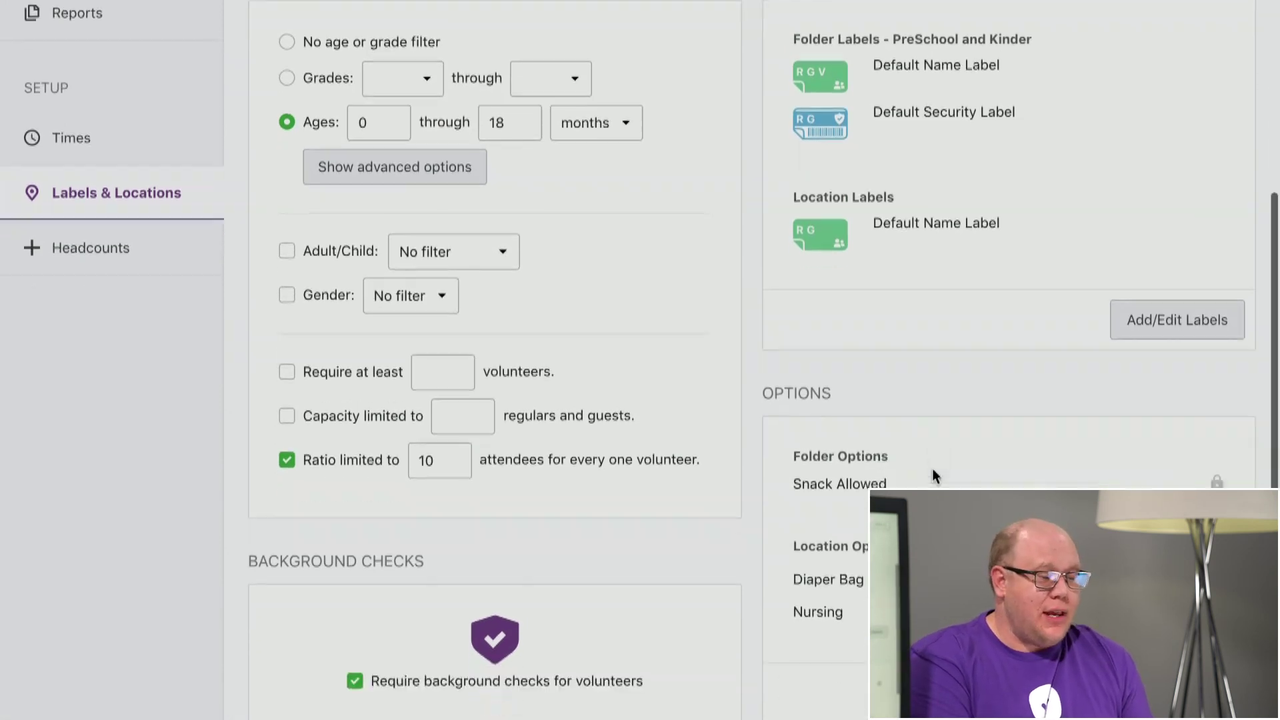
scroll(937, 400, "up", 1)
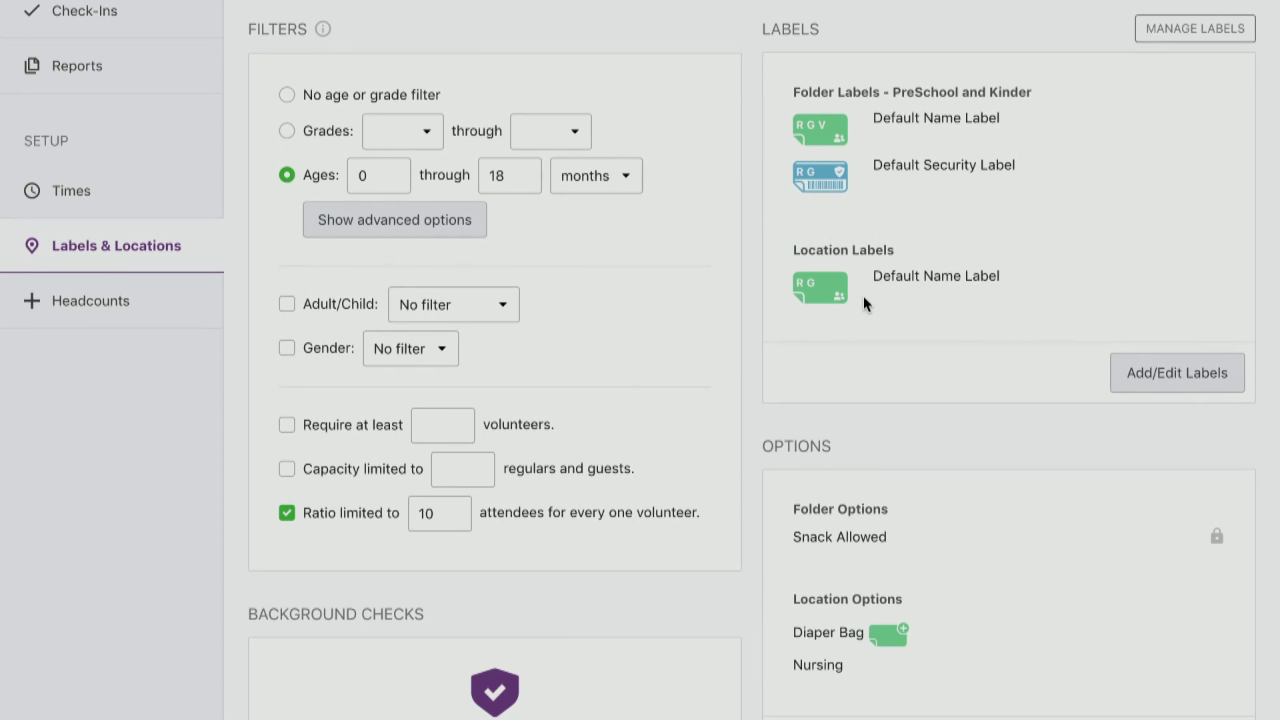
scroll(863, 298, "down", 2)
left_click(1165, 633)
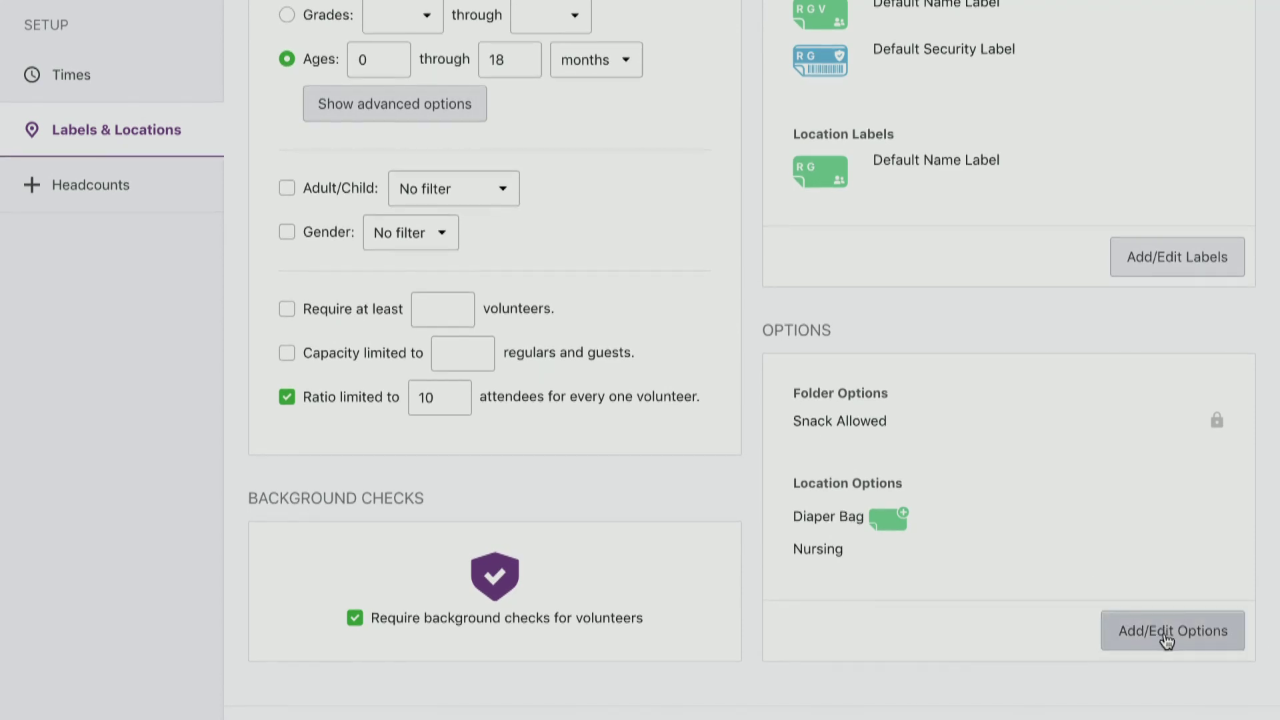
scroll(1152, 605, "down", 4)
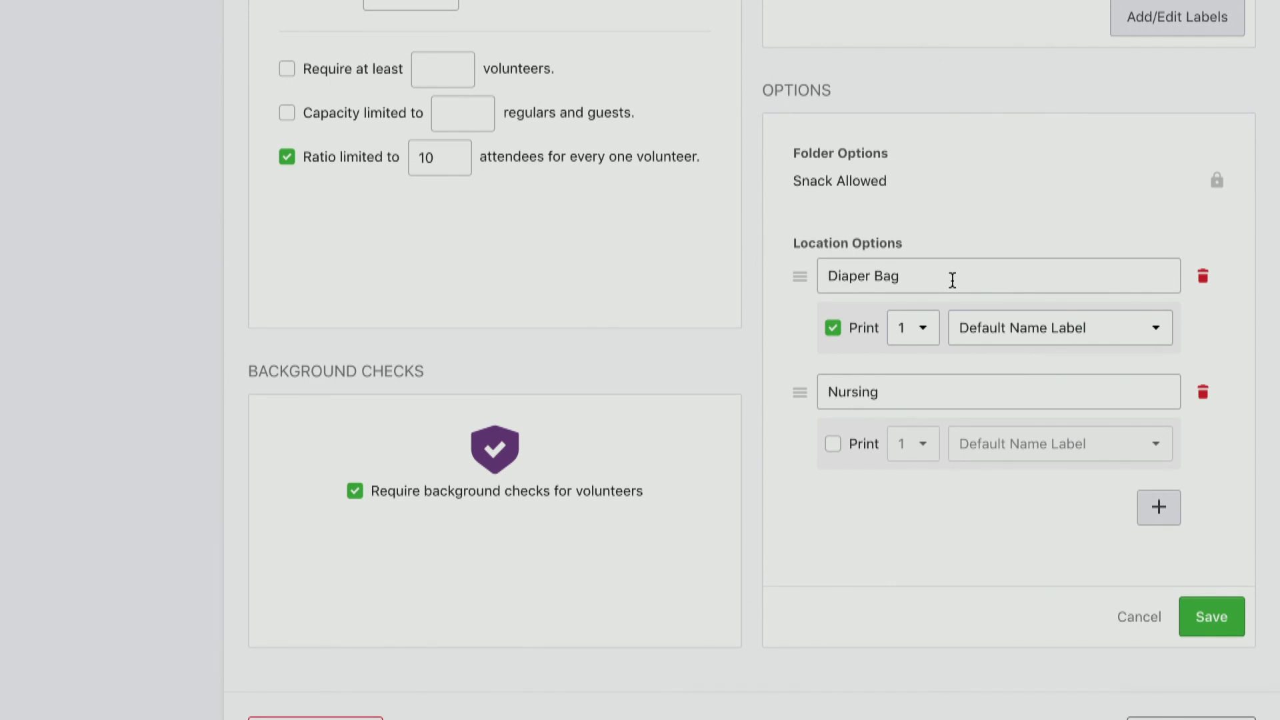
scroll(953, 280, "up", 4)
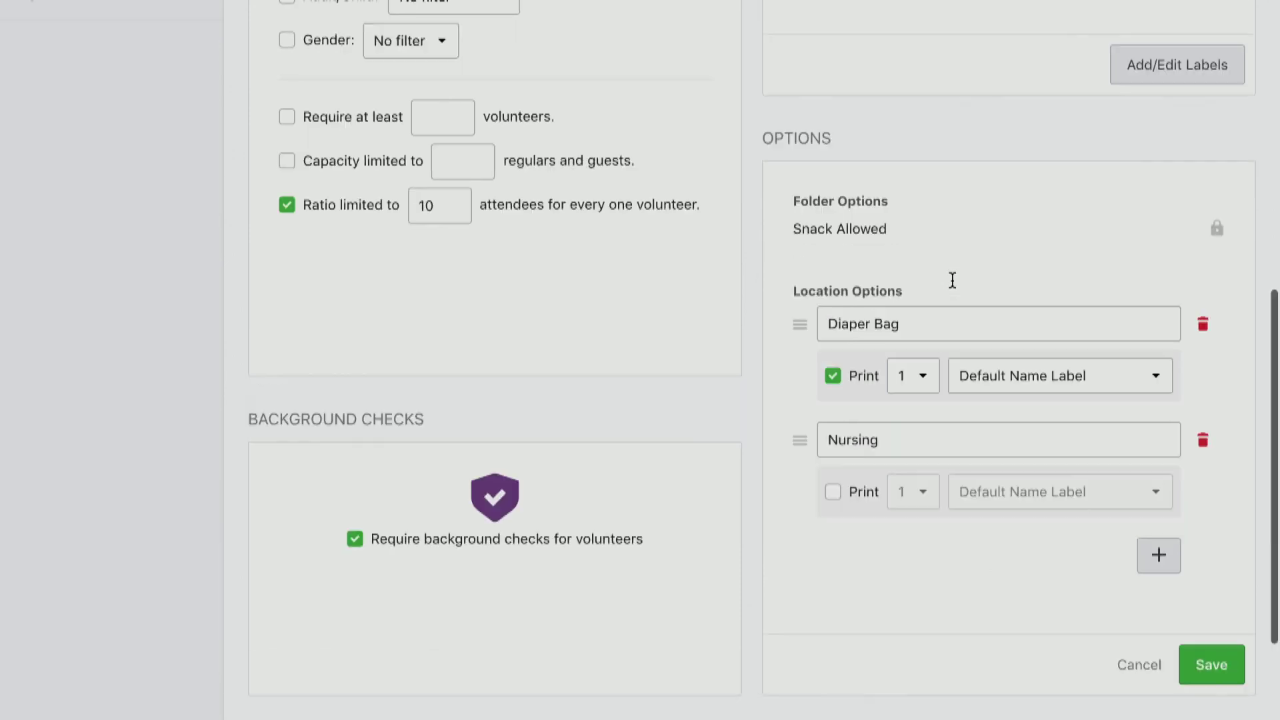
scroll(893, 133, "down", 4)
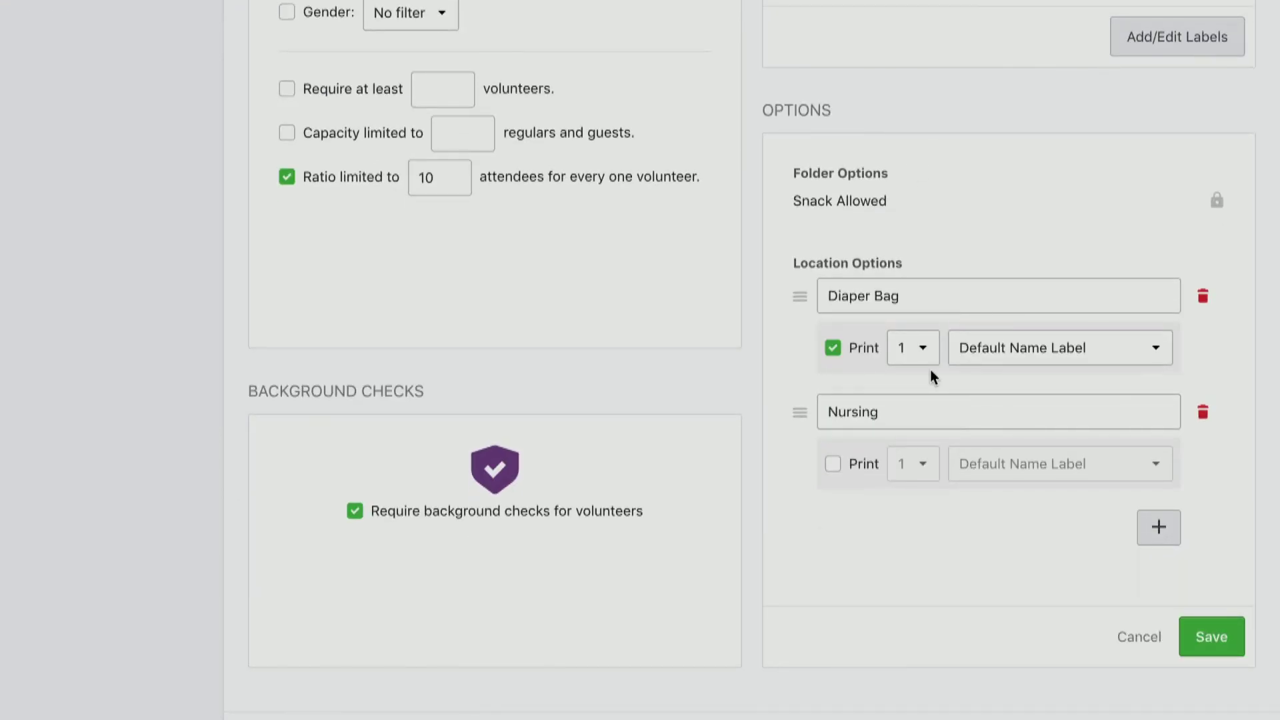
scroll(931, 372, "down", 1)
scroll(931, 373, "down", 1)
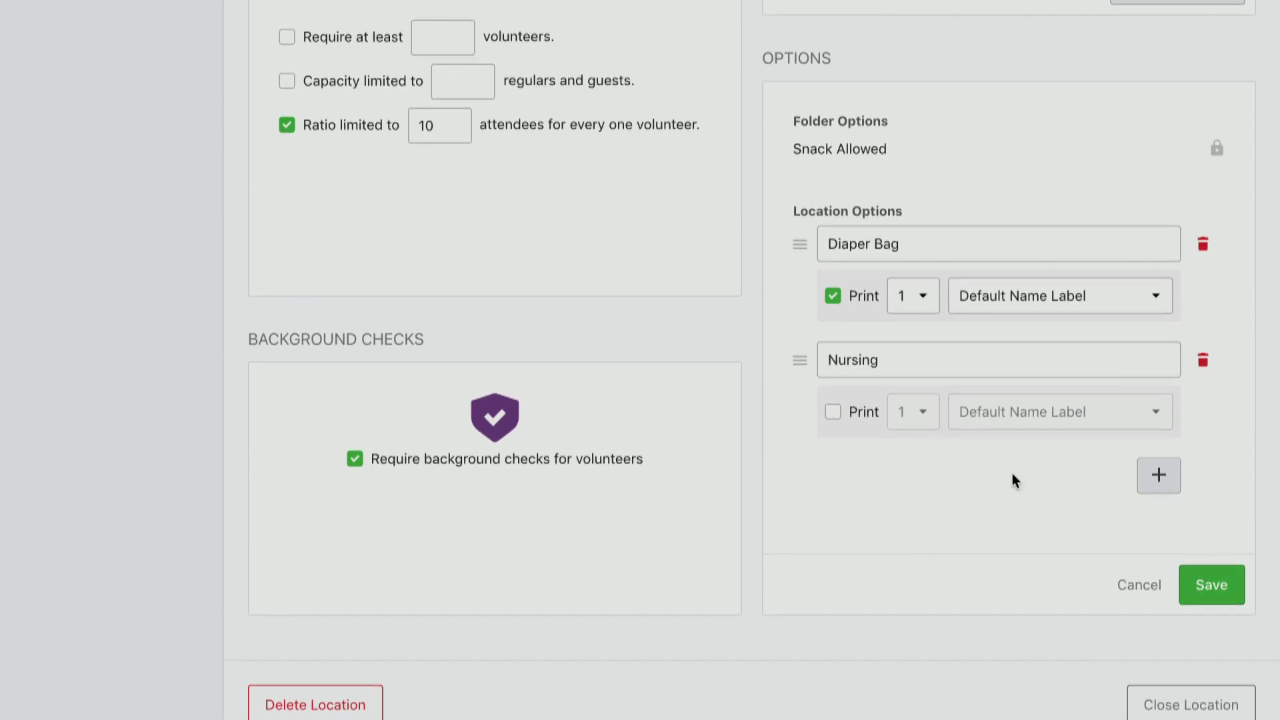
left_click(1152, 584)
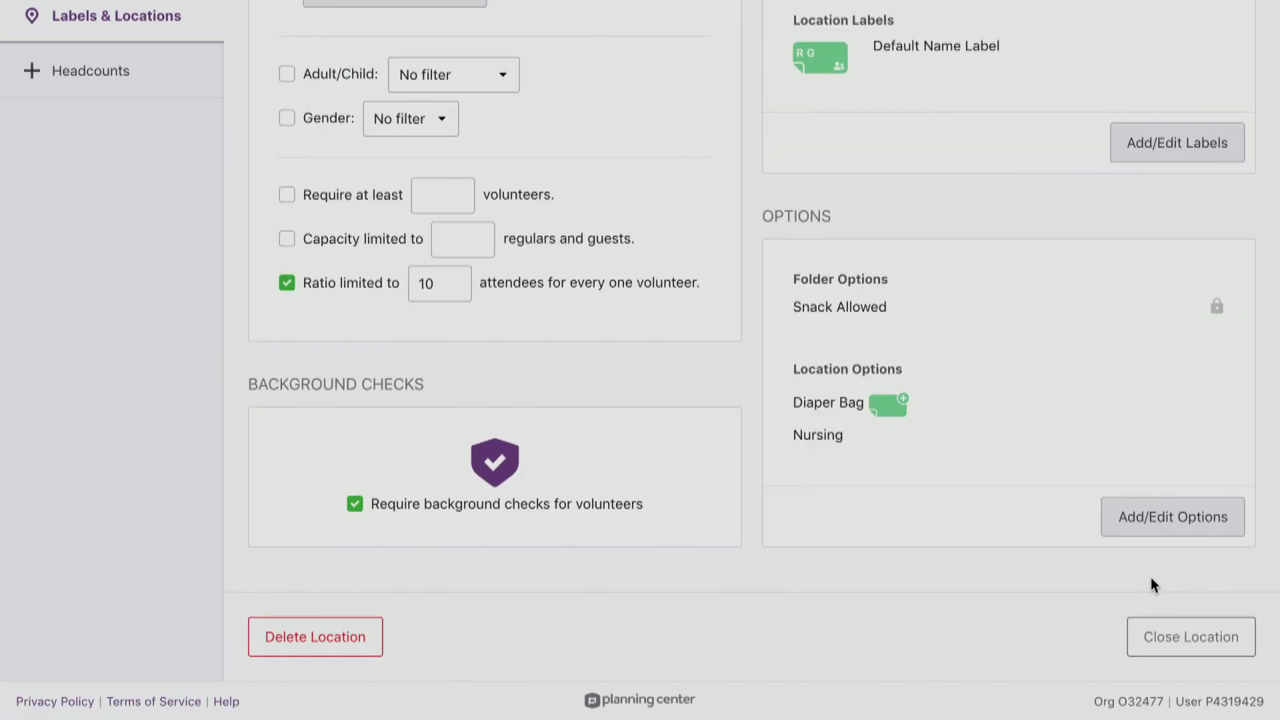
Leave the Nursery settings and open the People page's Attendees list of 490 people.
scroll(964, 598, "up", 7)
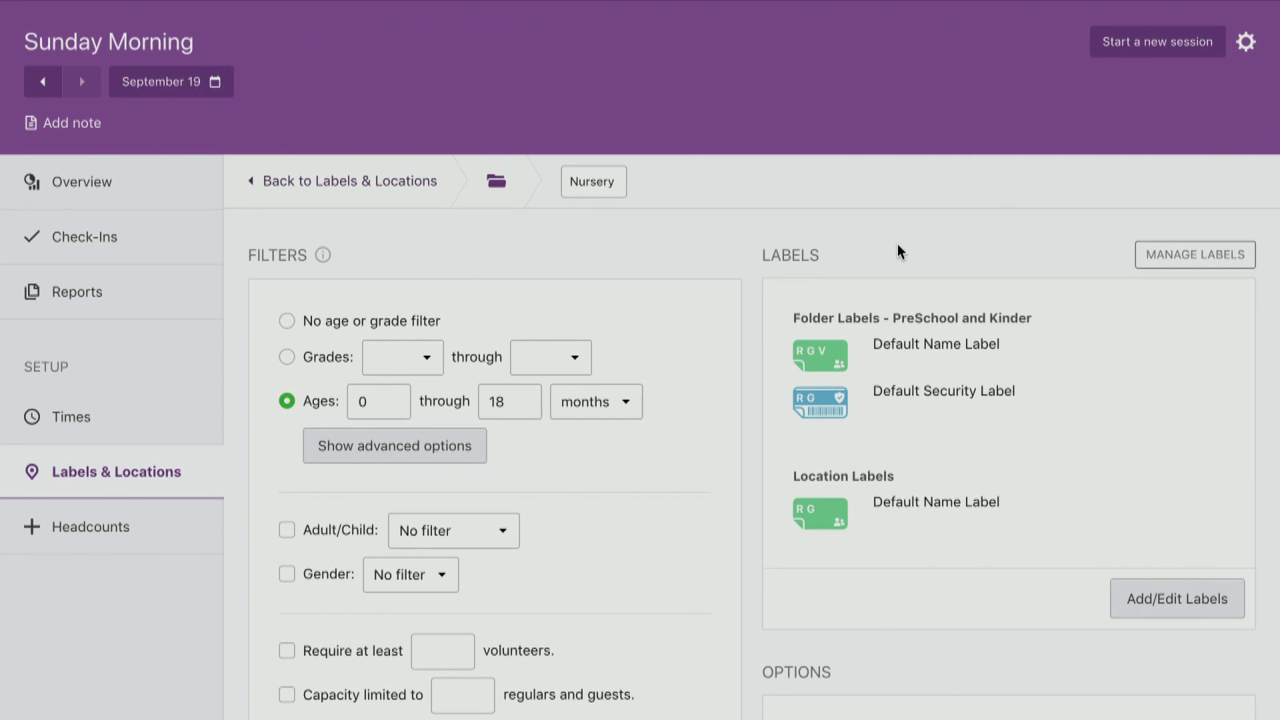
scroll(897, 246, "up", 1)
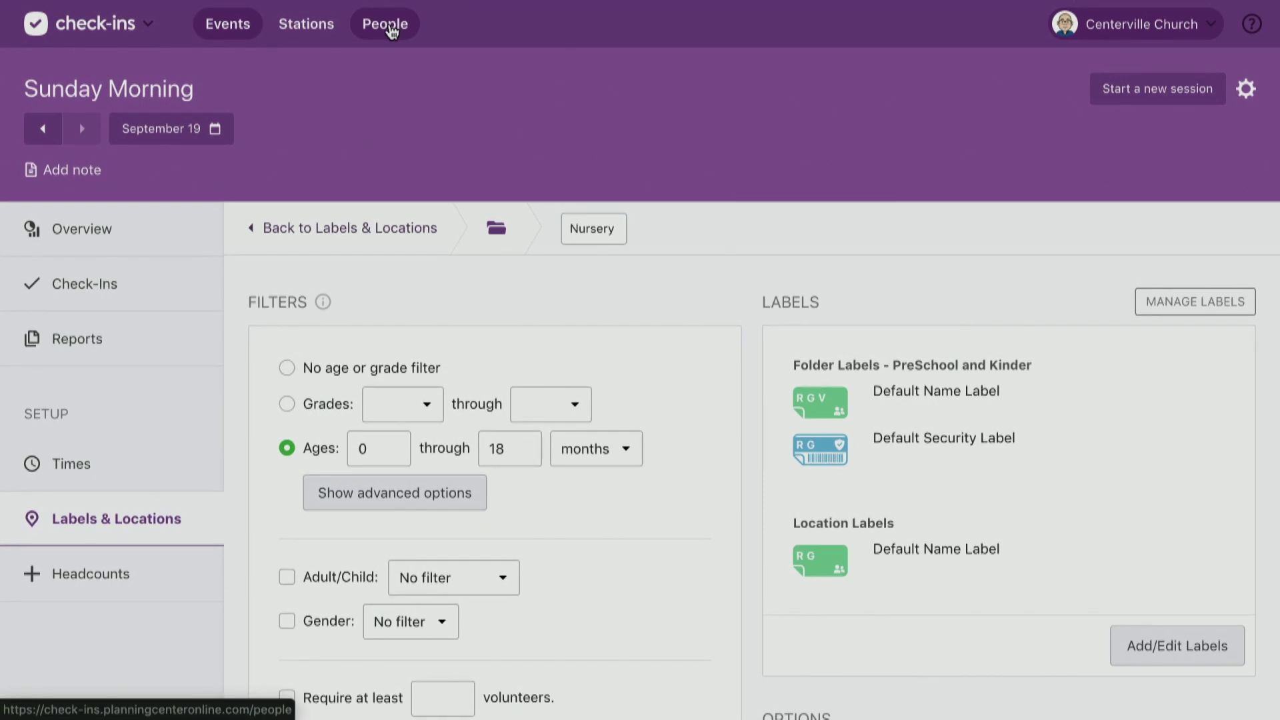
scroll(392, 31, "down", 3)
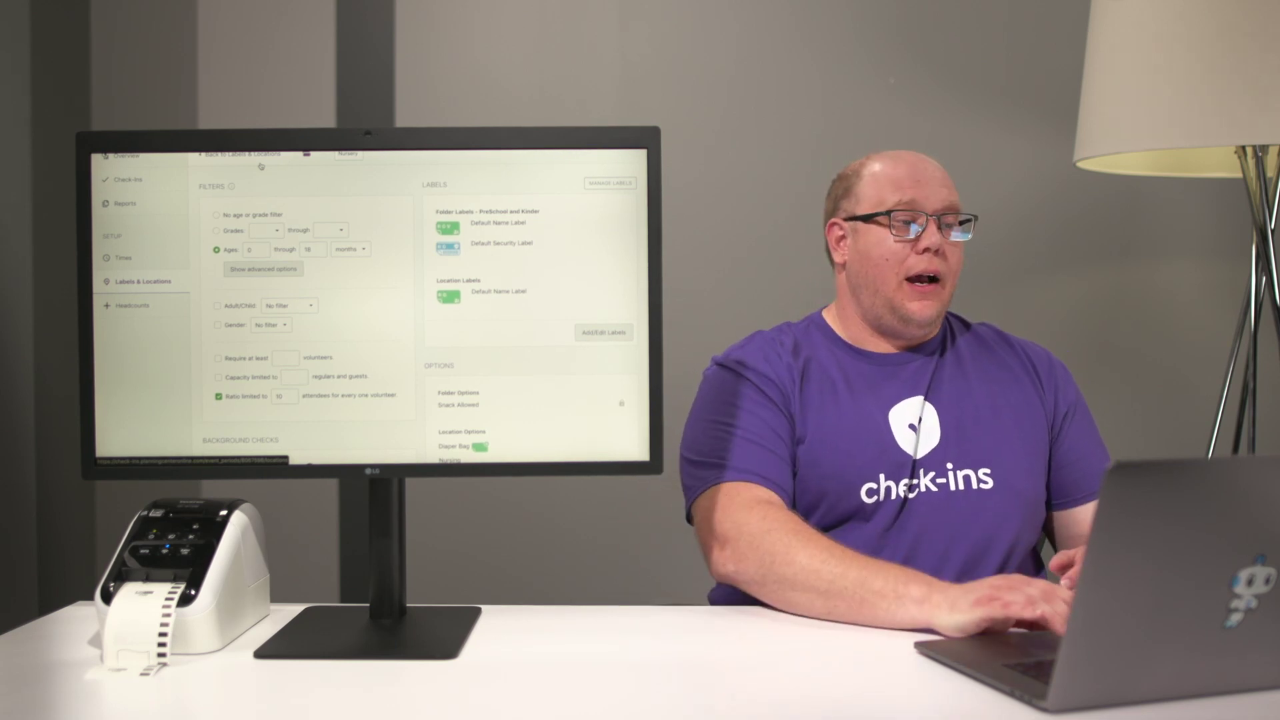
scroll(260, 166, "up", 3)
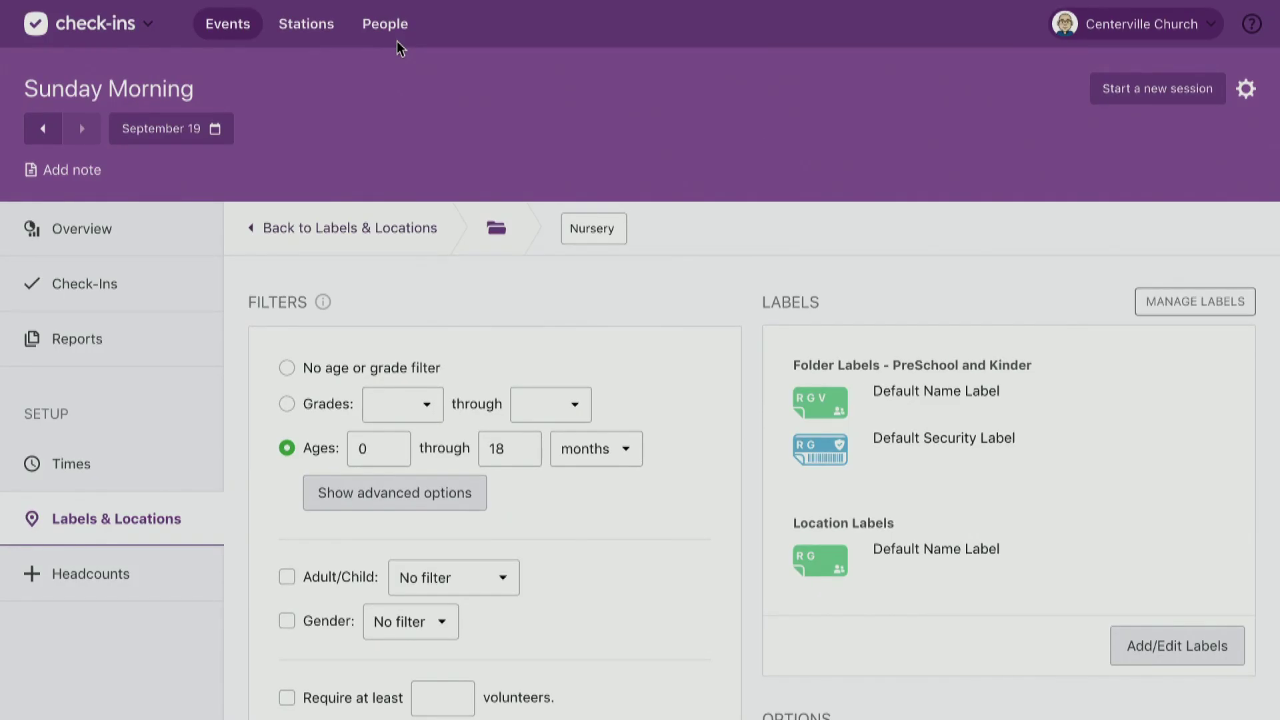
left_click(391, 40)
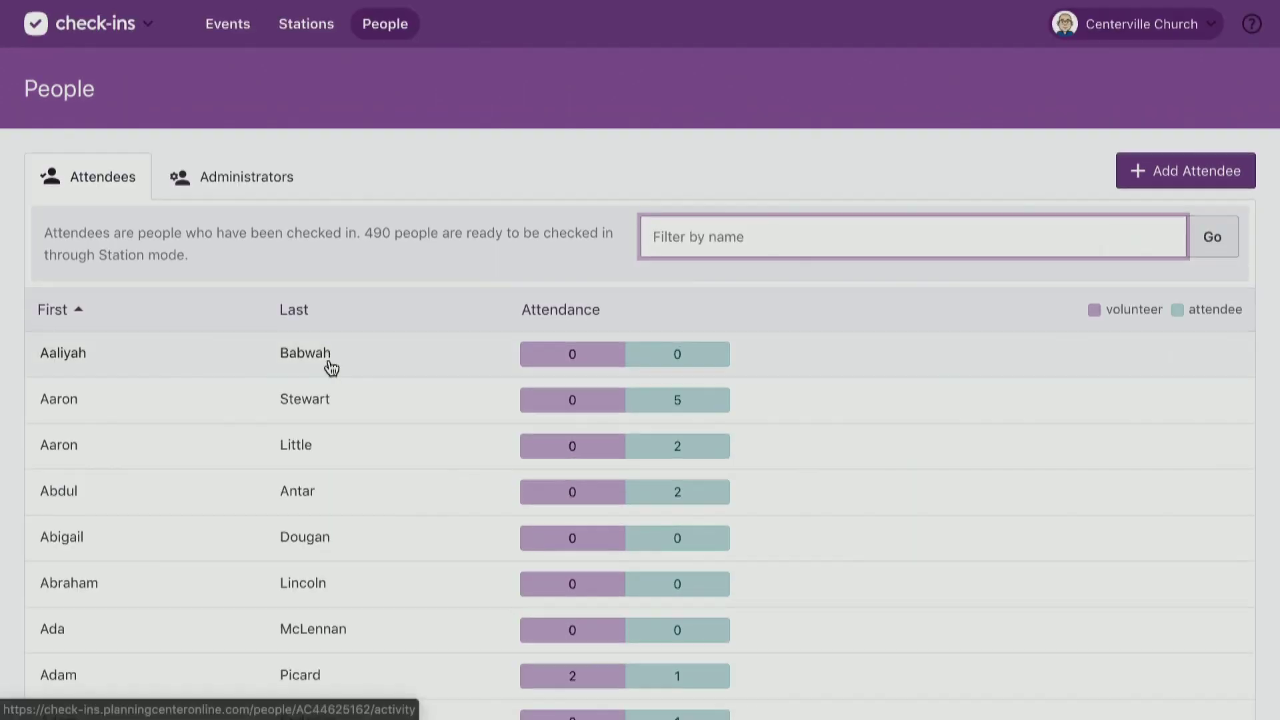
Open an attendee's profile and show the explanation for 'Ignore age and grade filters'.
left_click(350, 418)
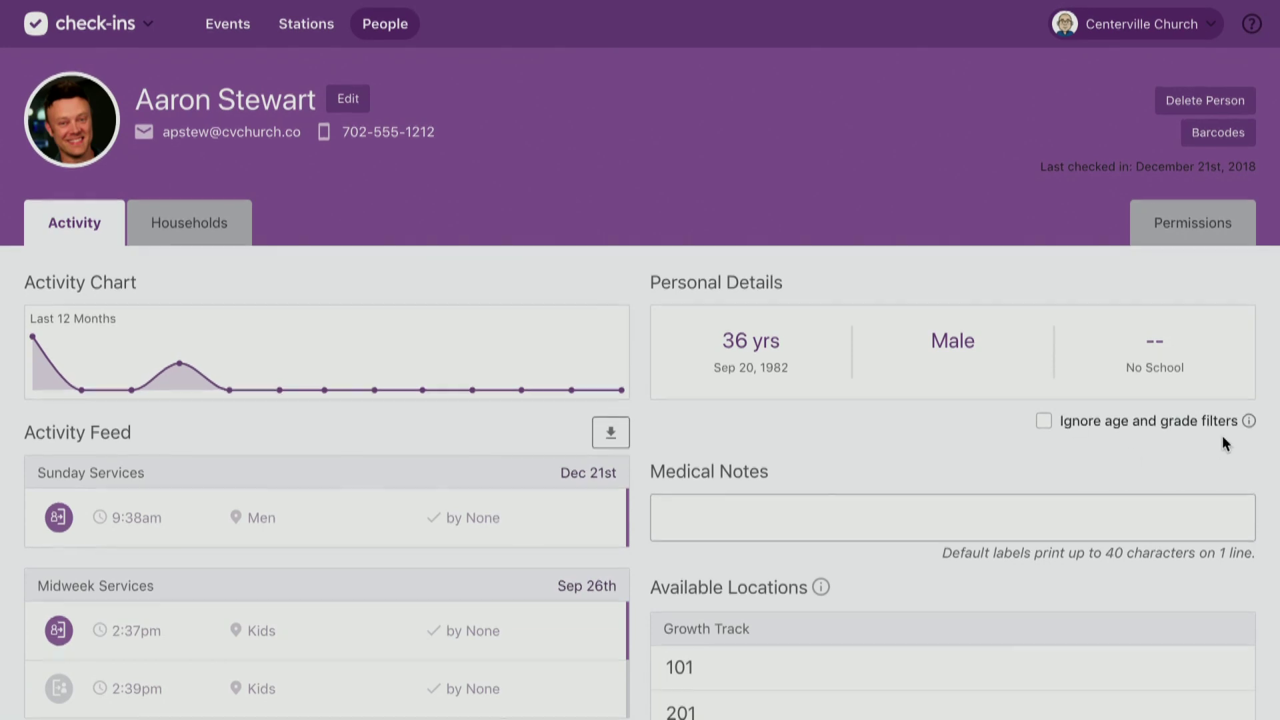
left_click(1248, 421)
left_click(224, 25)
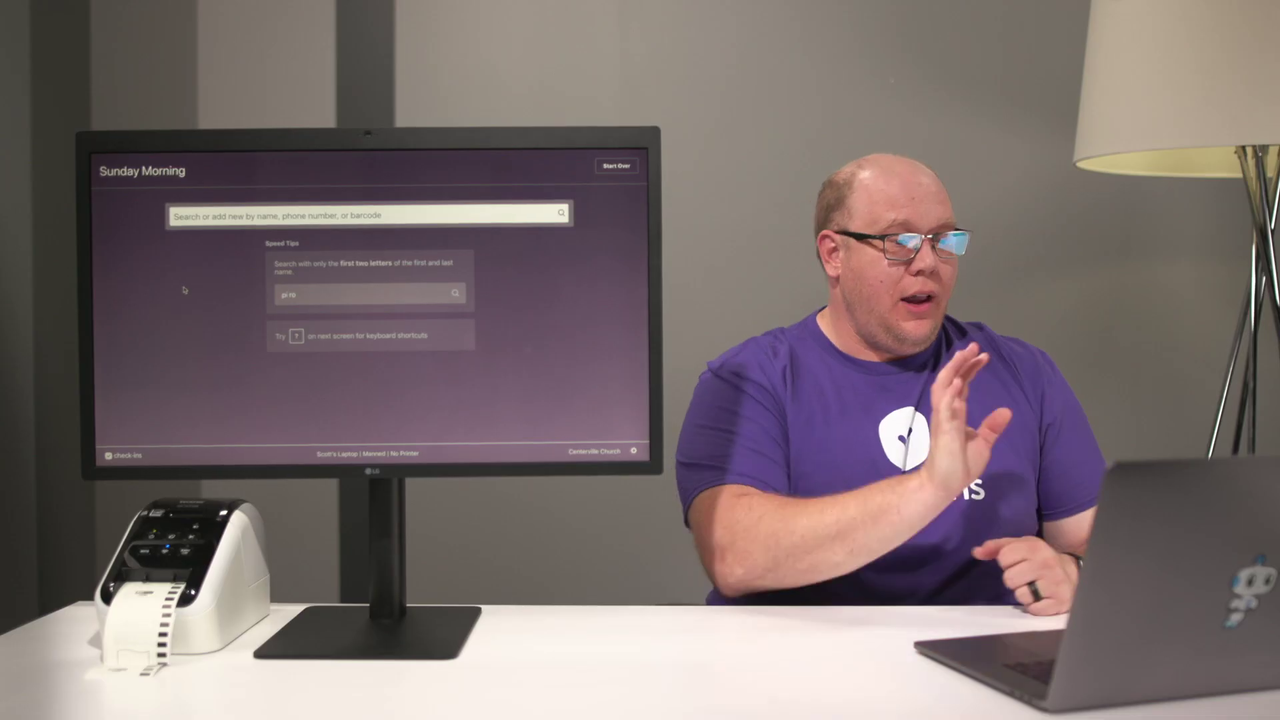
left_click(213, 212)
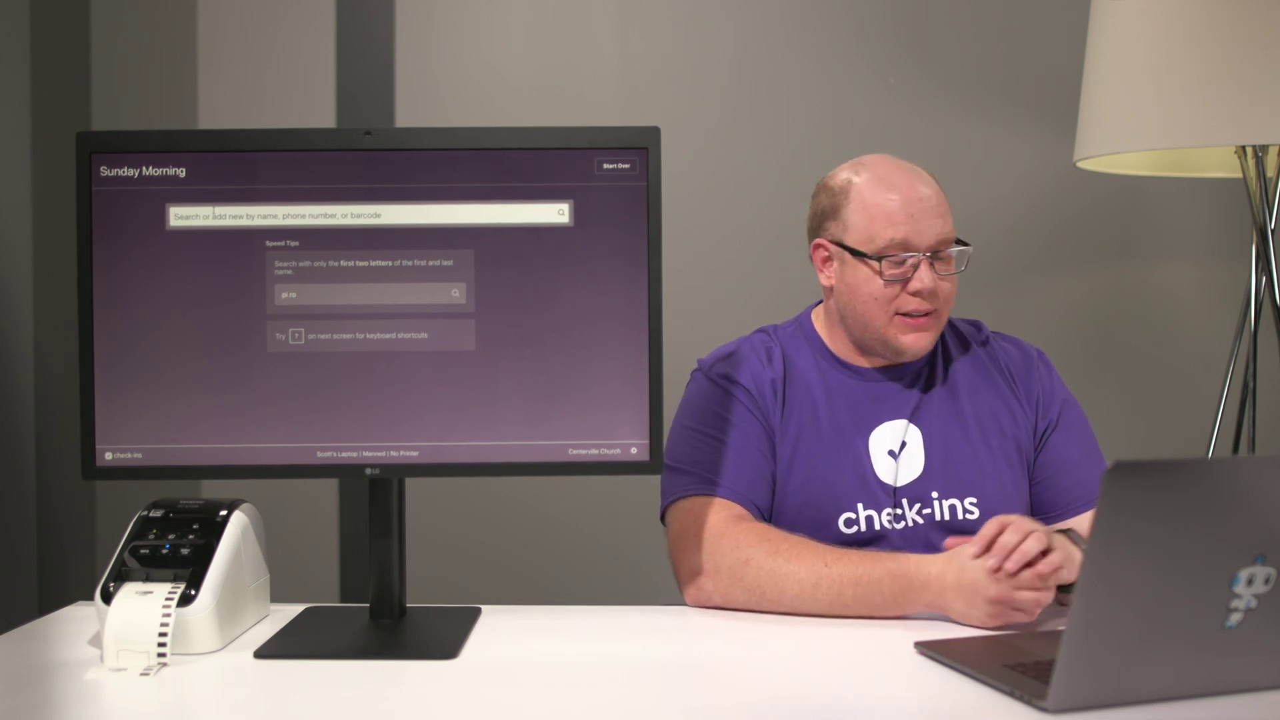
Search the check-in station for the household 'as jo' and move through its members.
type("as jo")
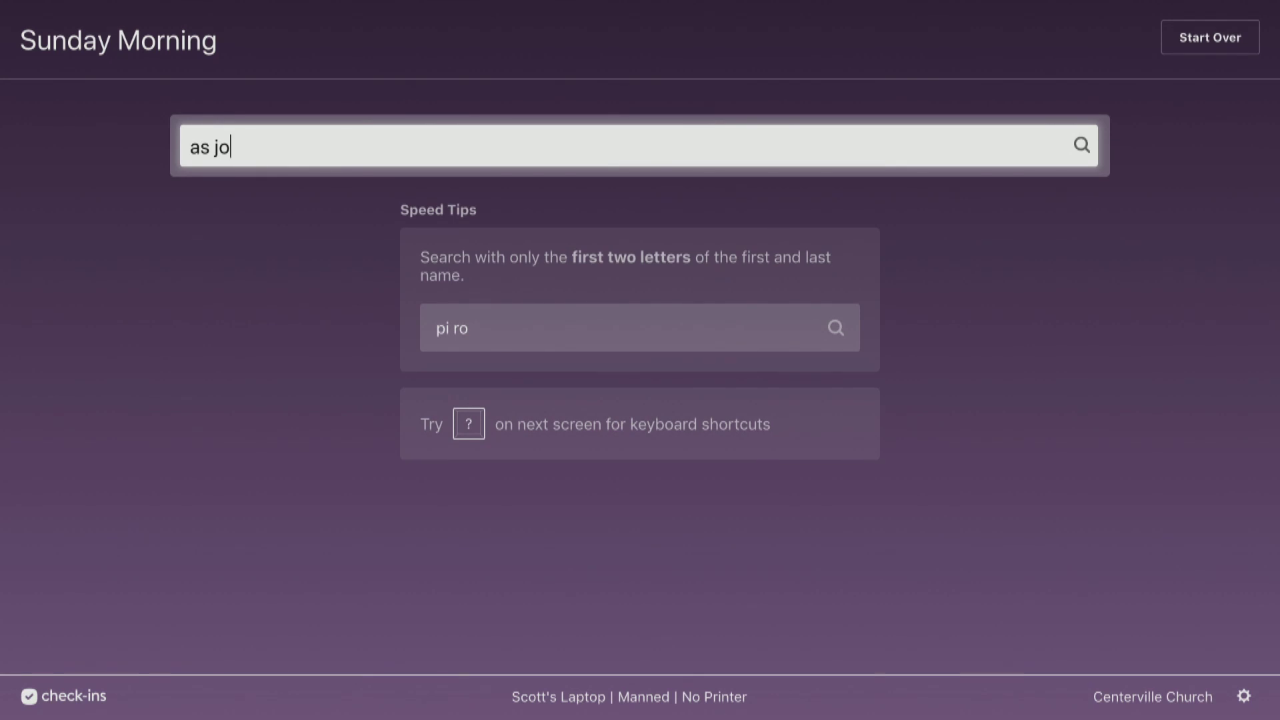
key("Return")
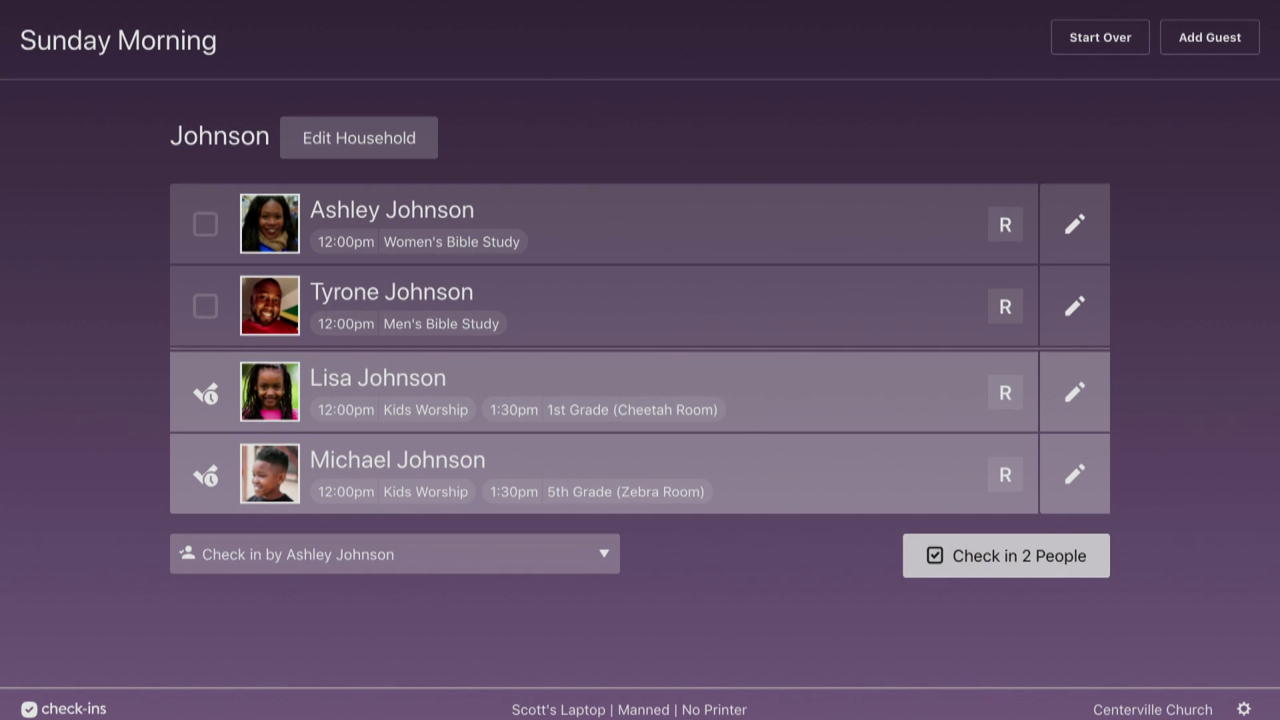
key("Down")
key("Down")
key("Down")
key("Down")
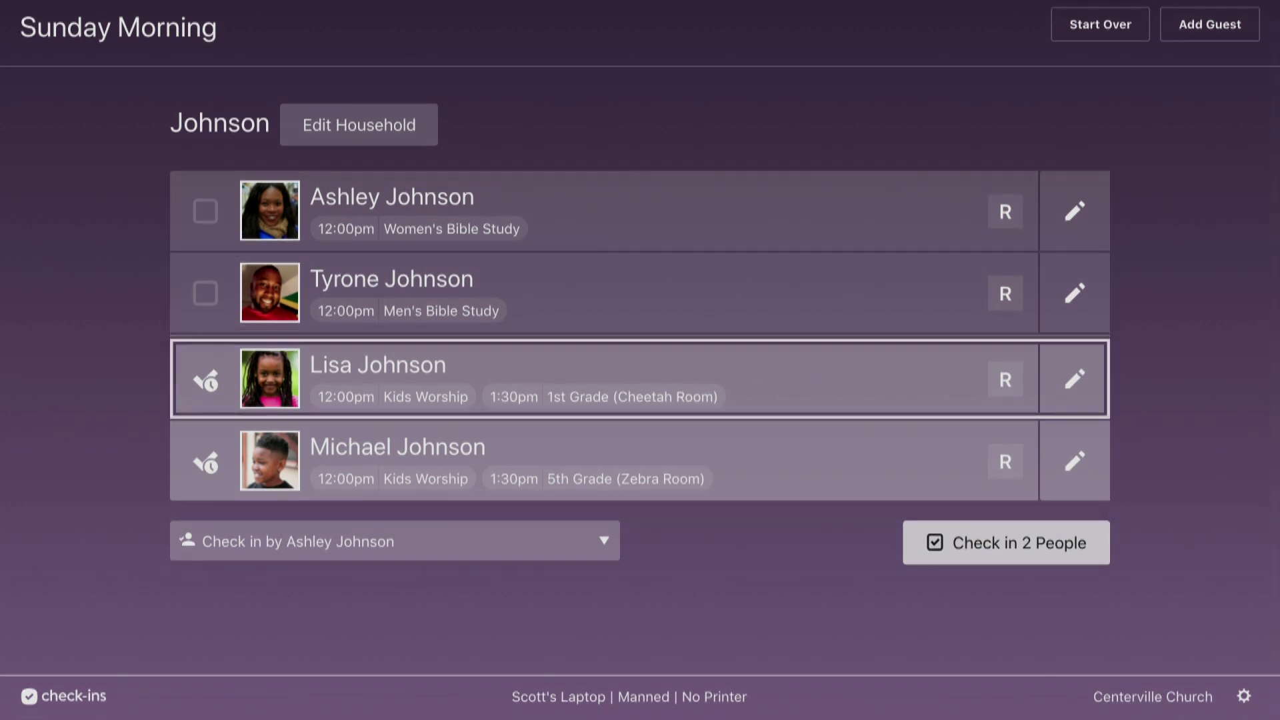
key("Up")
key("Up")
Add the father to the check-in with Space, then remove him again.
key("Down")
key("Up")
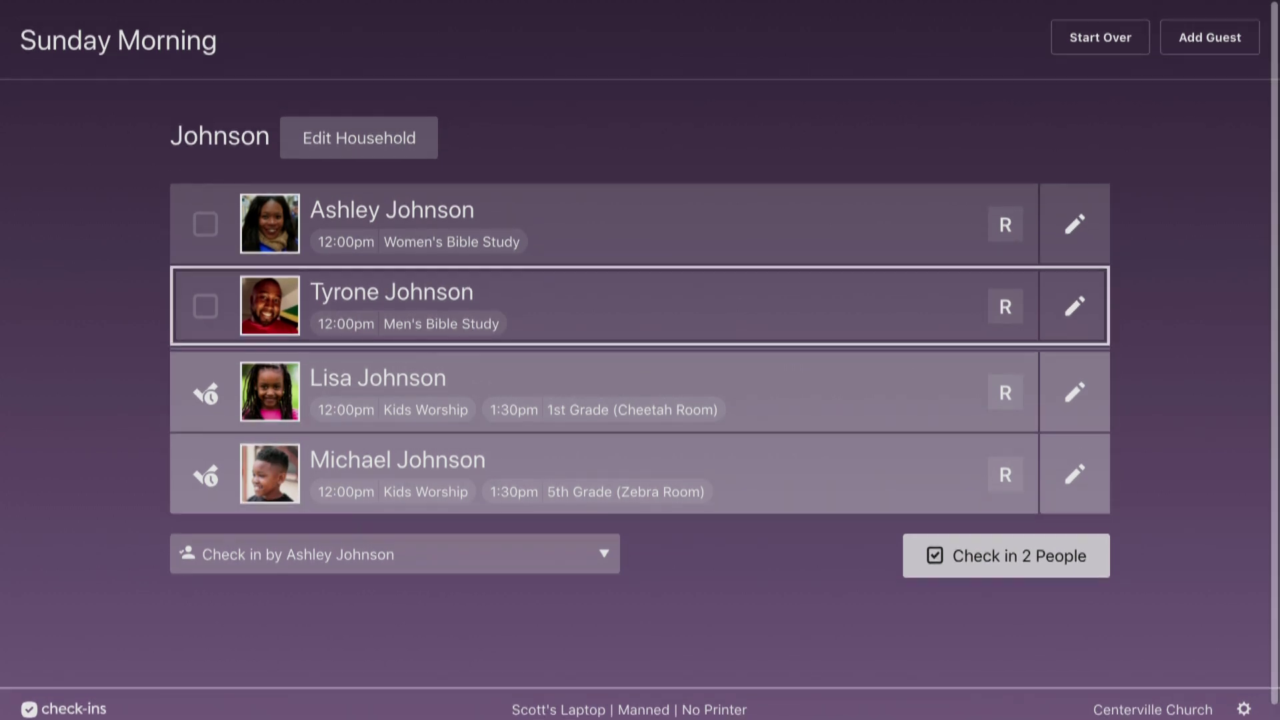
key("space")
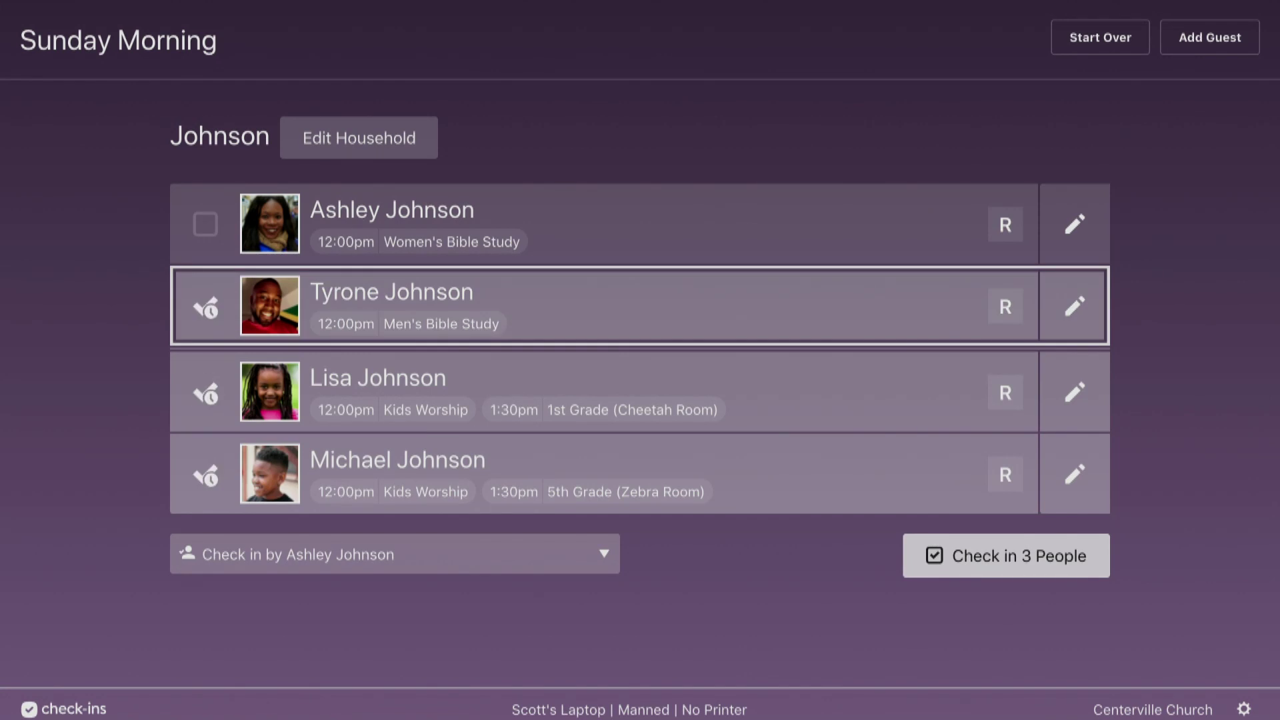
key("space")
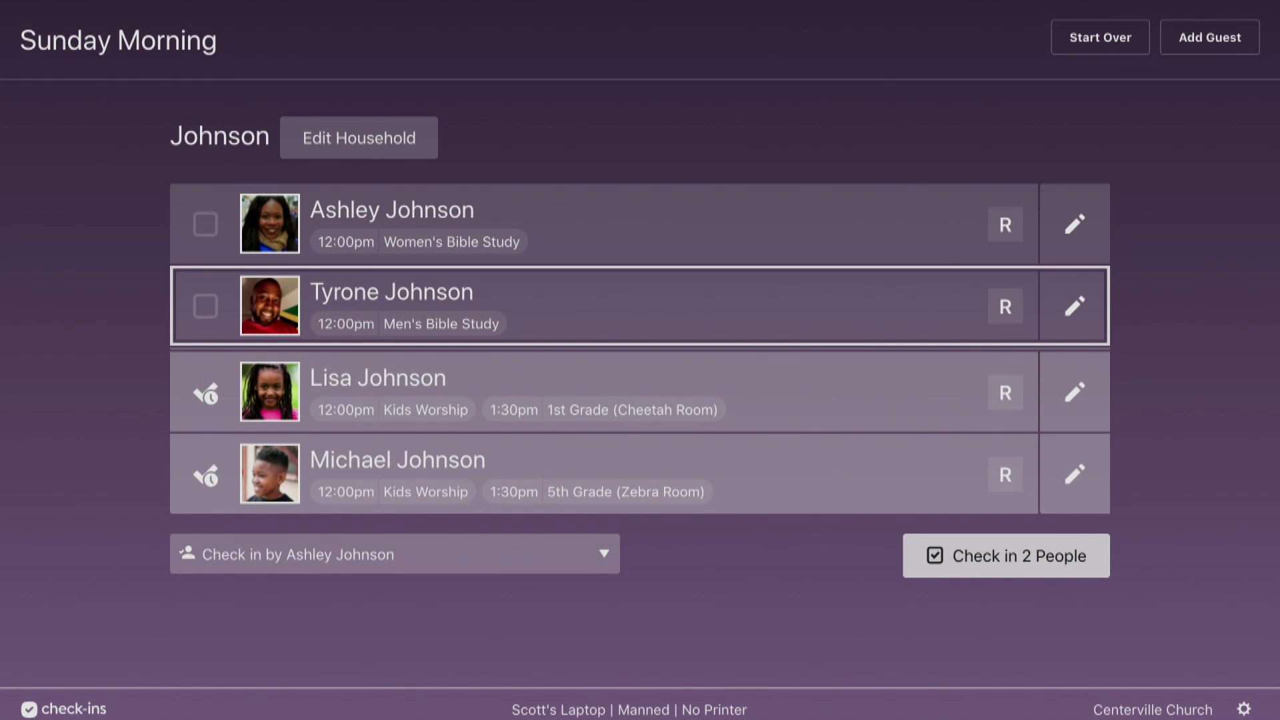
key("question")
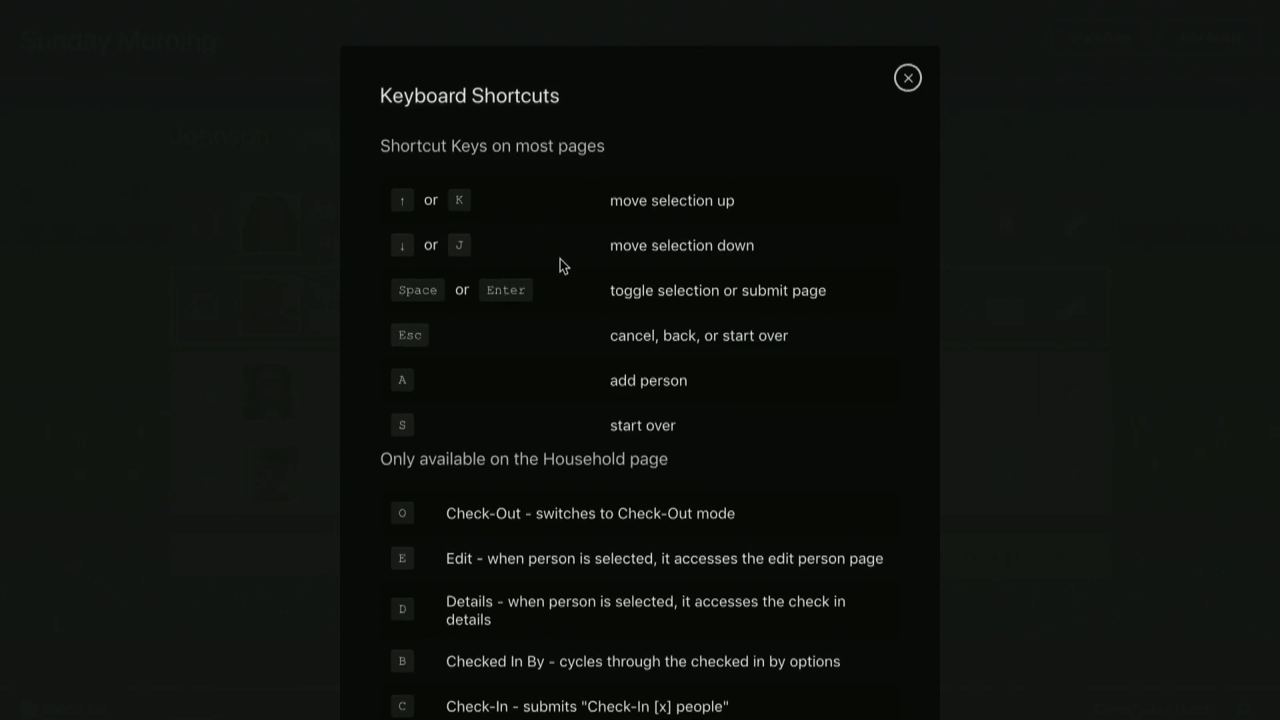
Scroll through the Keyboard Shortcuts list to see the household-page keys.
scroll(561, 260, "down", 1)
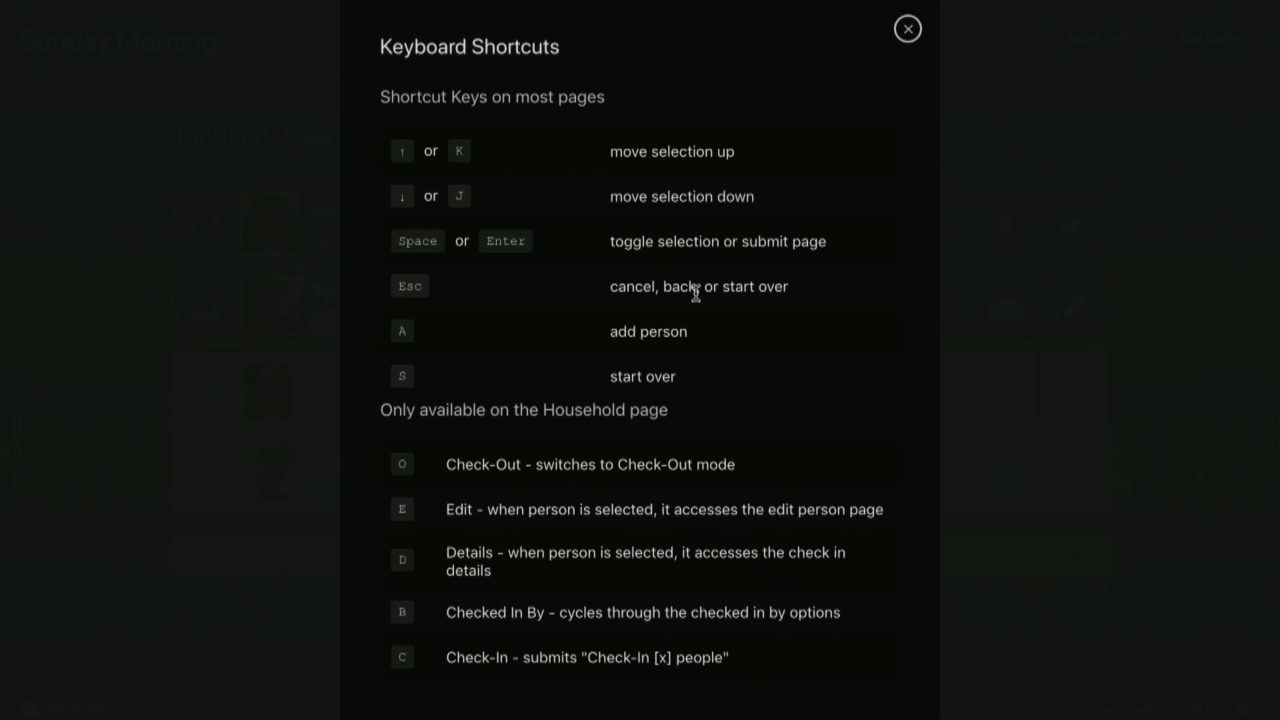
Close the shortcuts list and open the first-grader's check-in details.
left_click(907, 28)
key("Down")
key("Up")
key("Down")
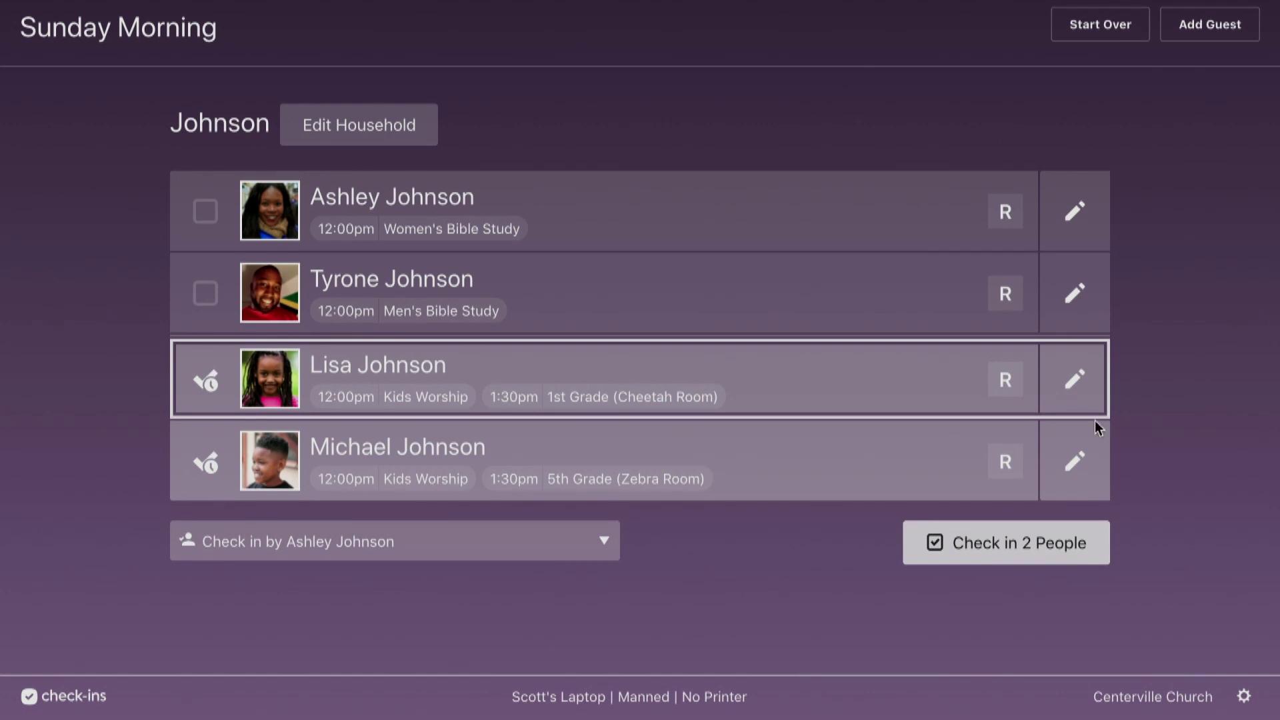
left_click(1074, 377)
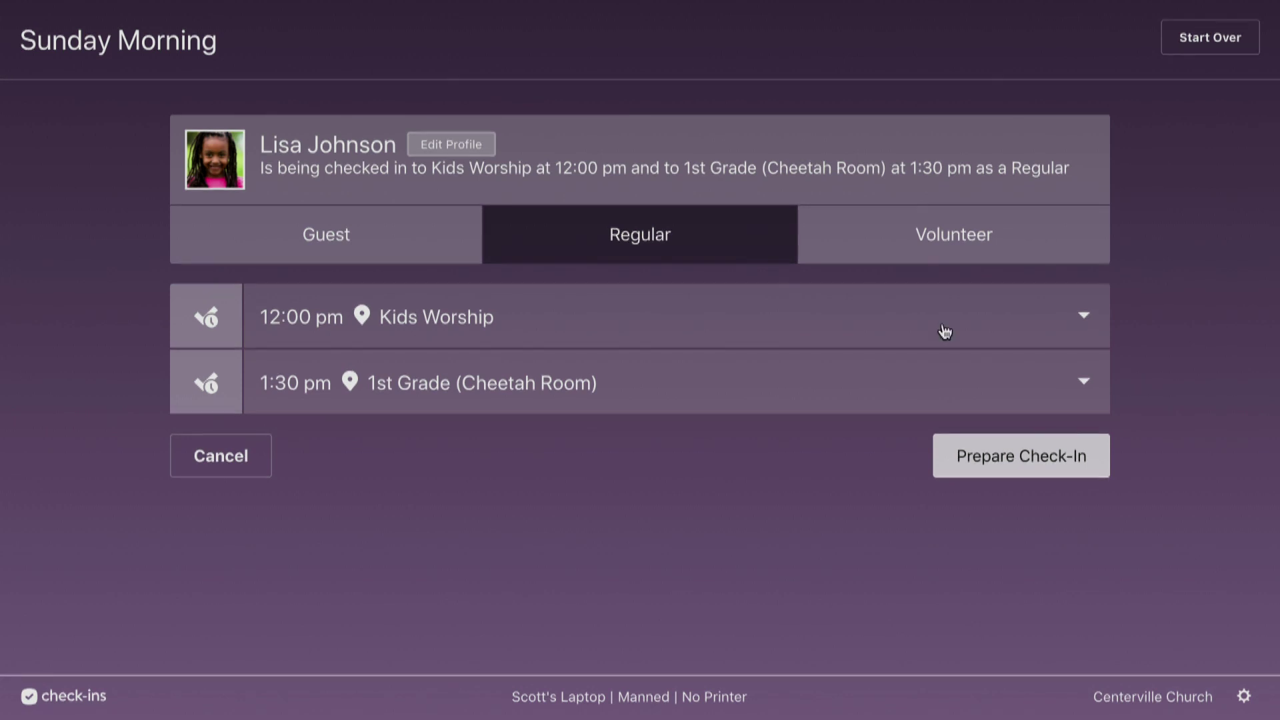
Keep 1st Grade (Cheetah Room) as the child's 1:30 pm location.
left_click(563, 306)
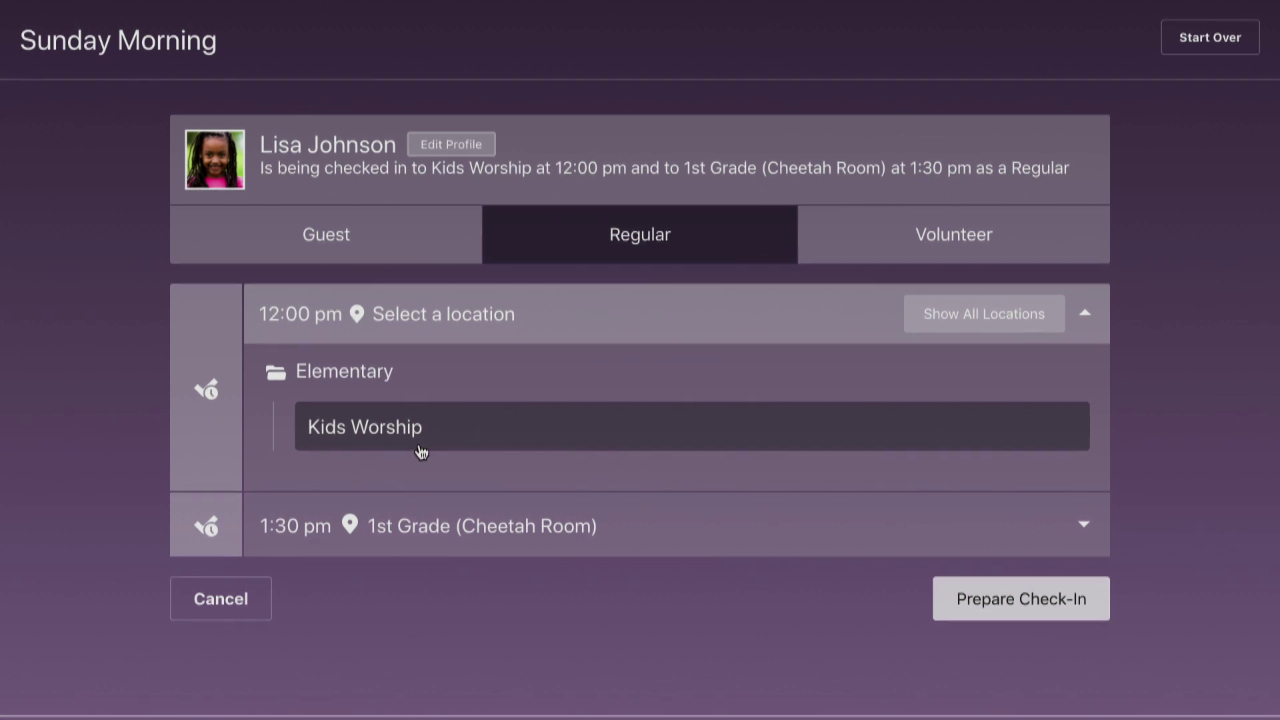
left_click(491, 527)
scroll(514, 560, "down", 2)
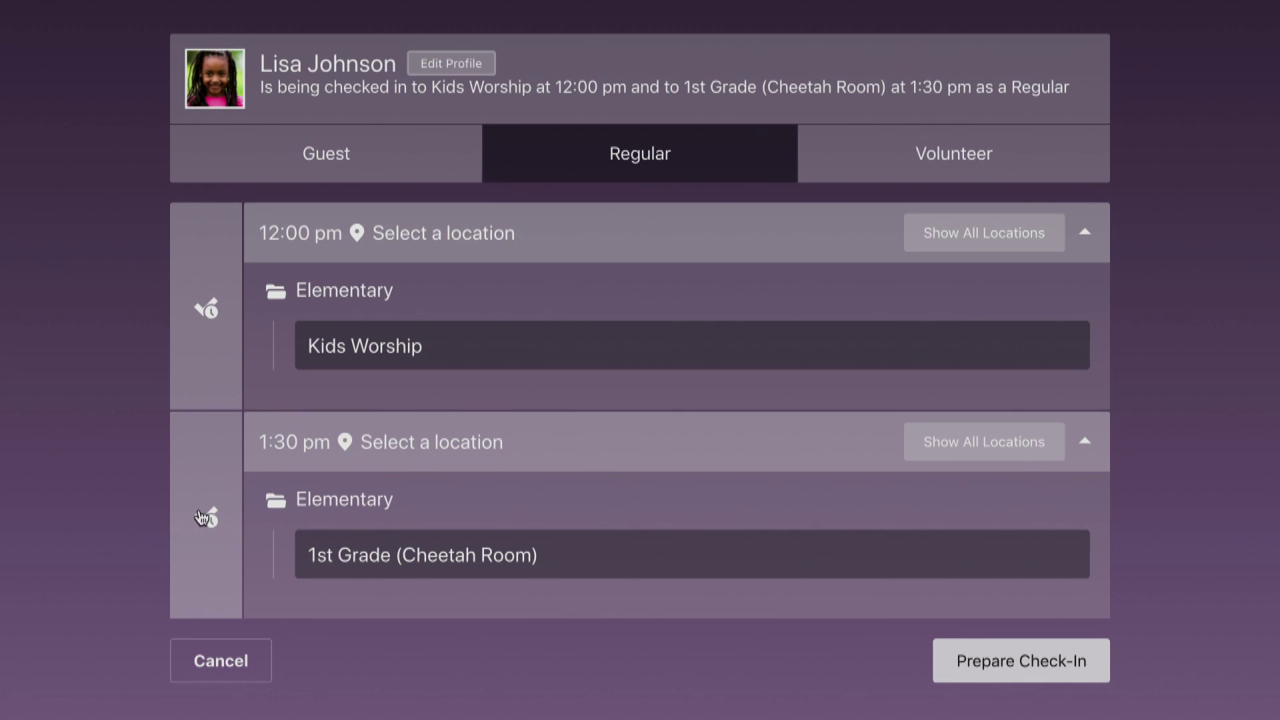
left_click(685, 556)
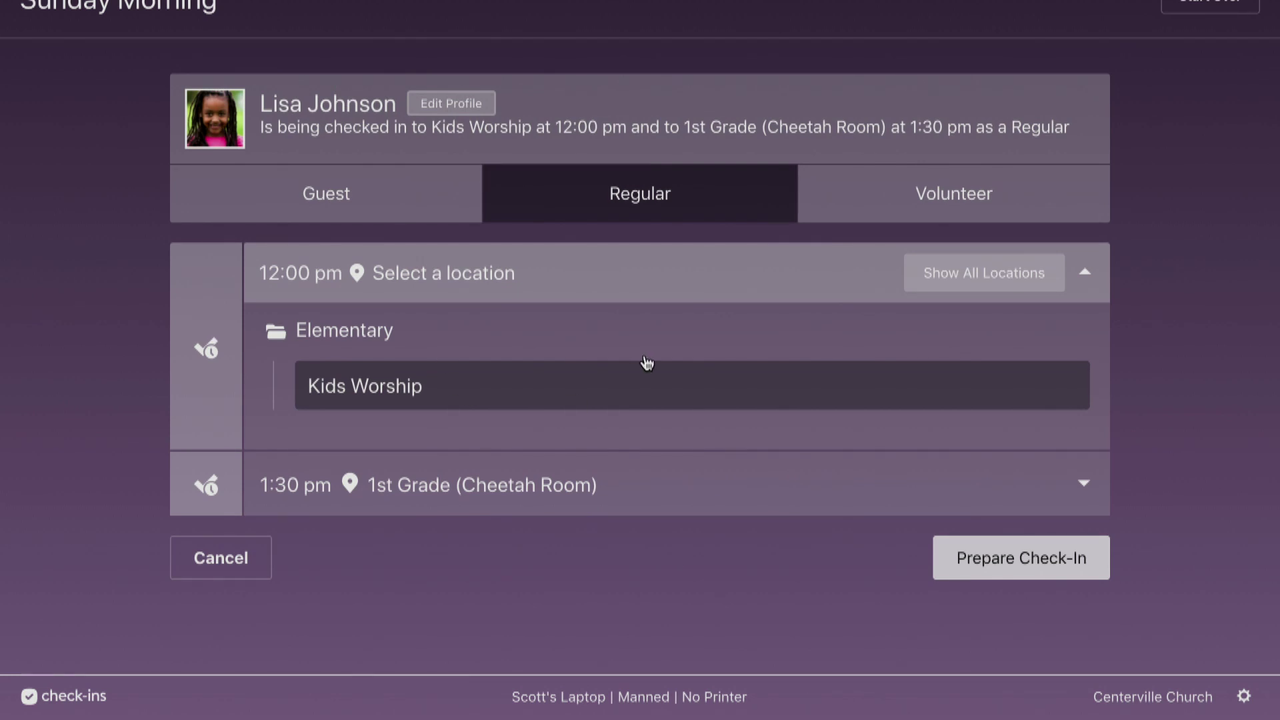
Keep Kids Worship for 12:00 pm and prepare the first-grader's check-in.
left_click(1005, 280)
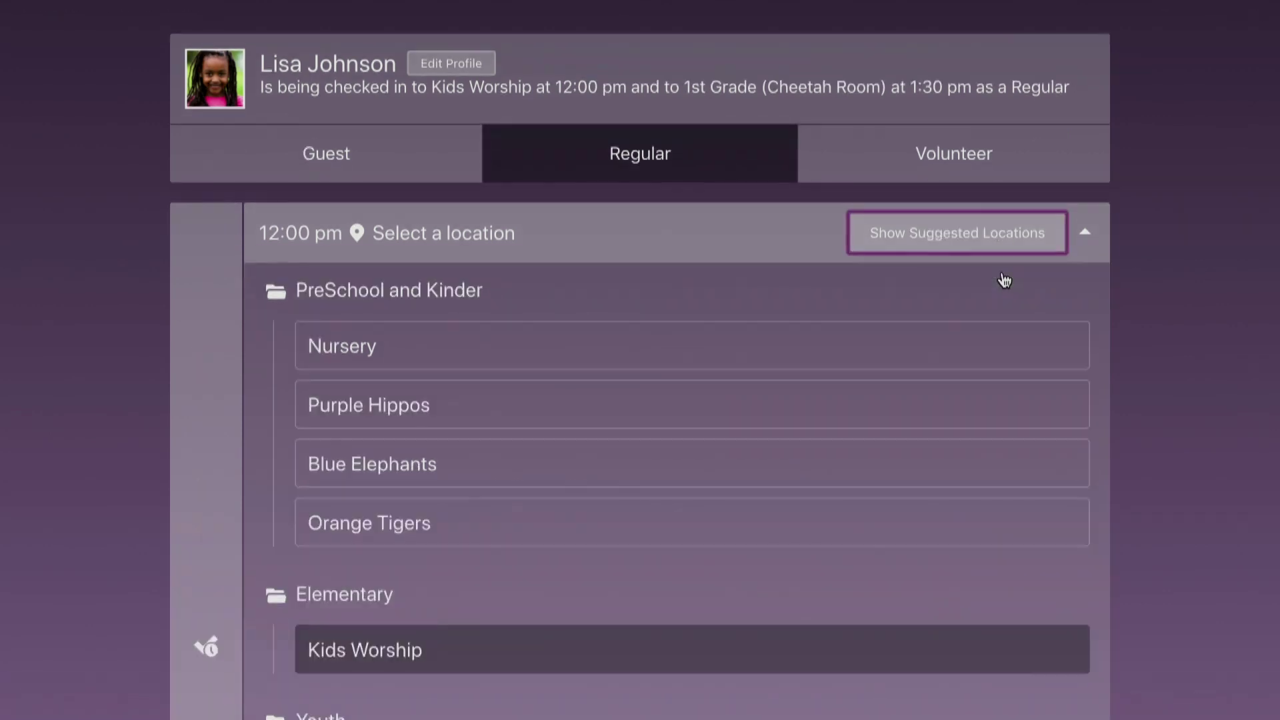
scroll(880, 337, "down", 9)
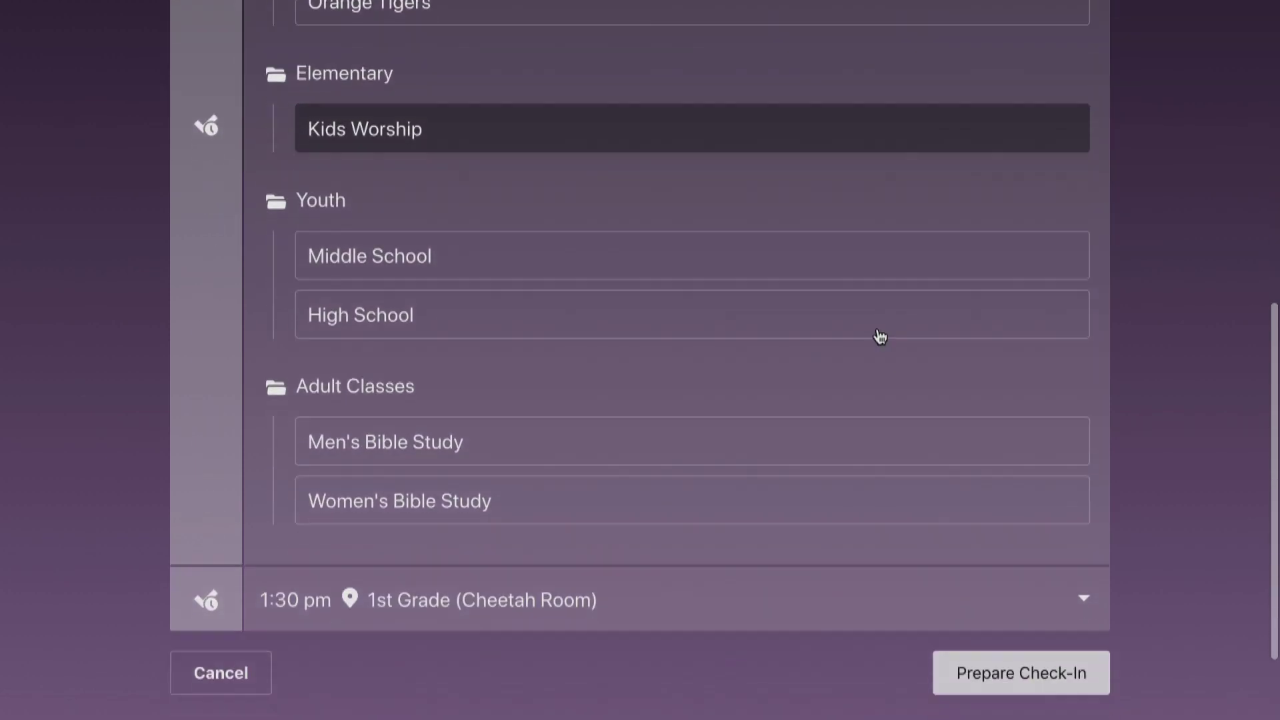
scroll(880, 336, "up", 7)
scroll(880, 337, "up", 2)
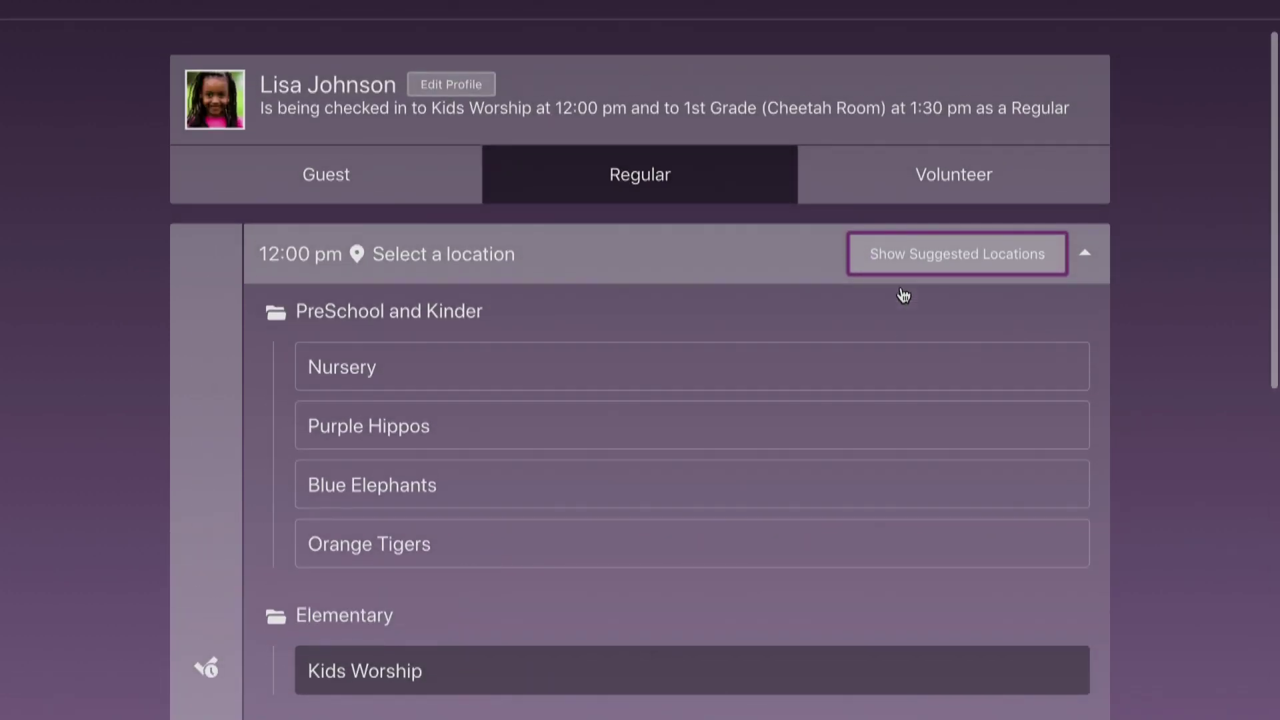
left_click(902, 304)
left_click(936, 260)
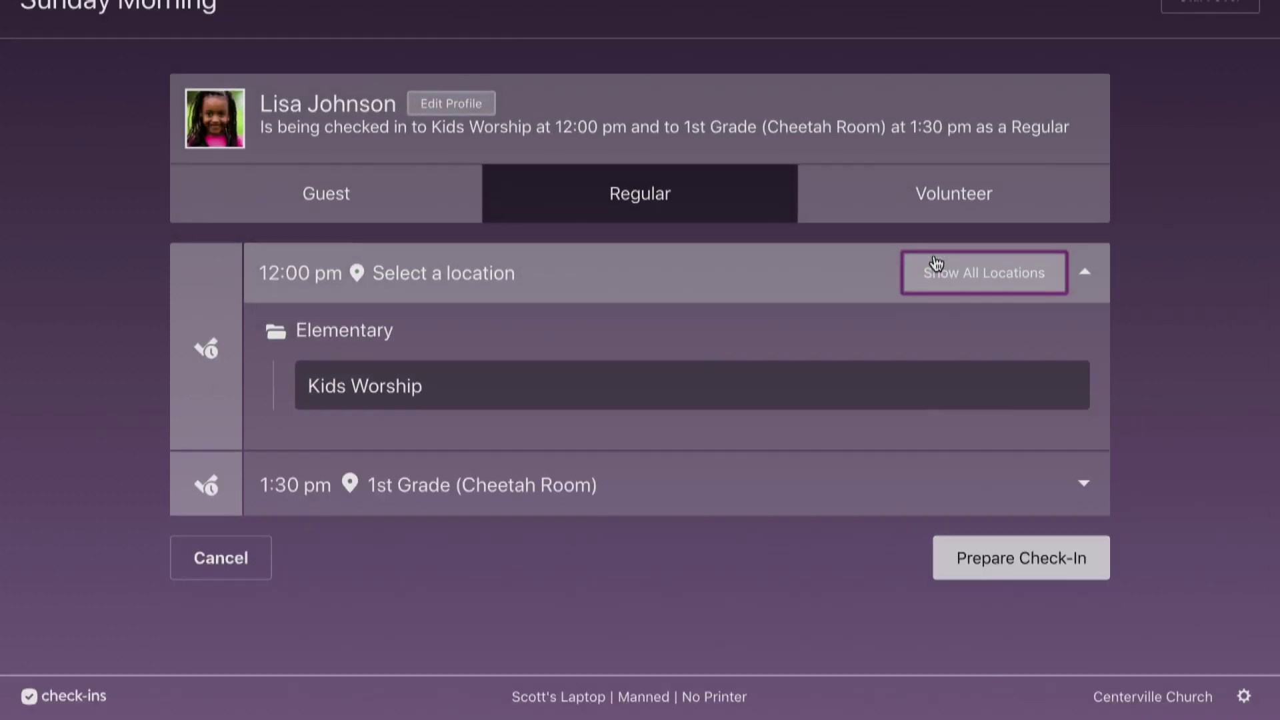
left_click(496, 407)
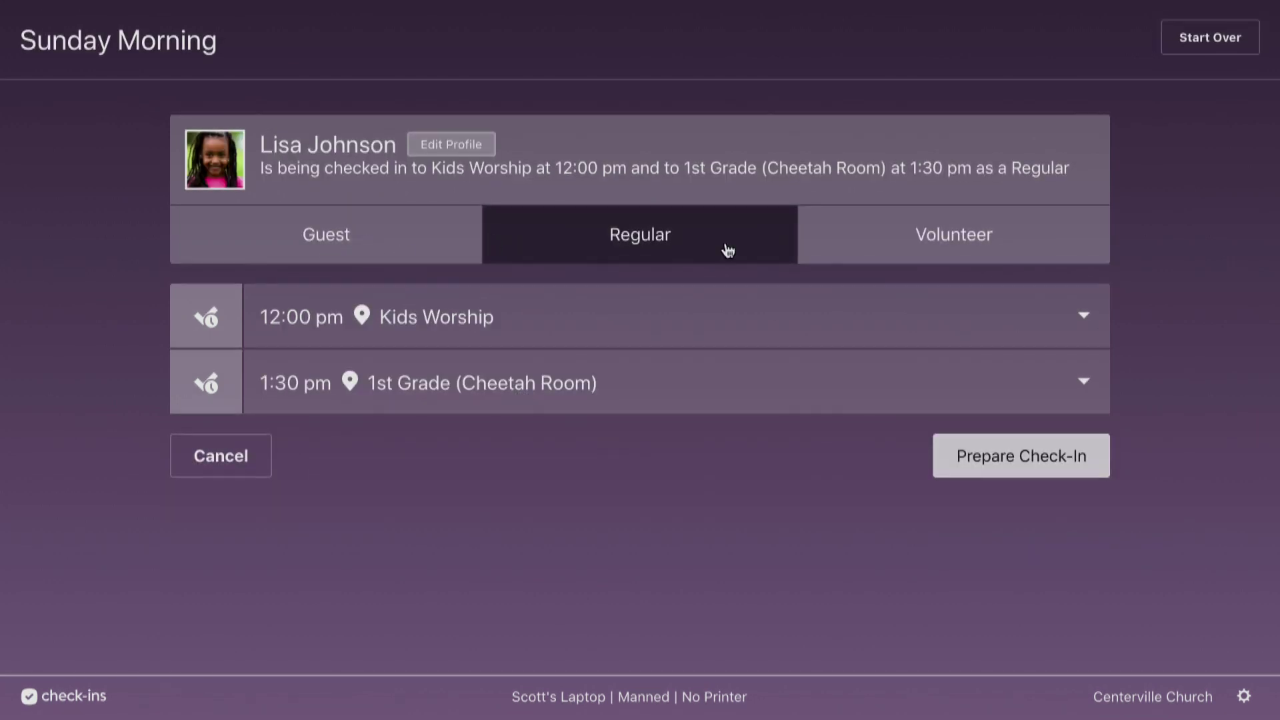
left_click(1039, 466)
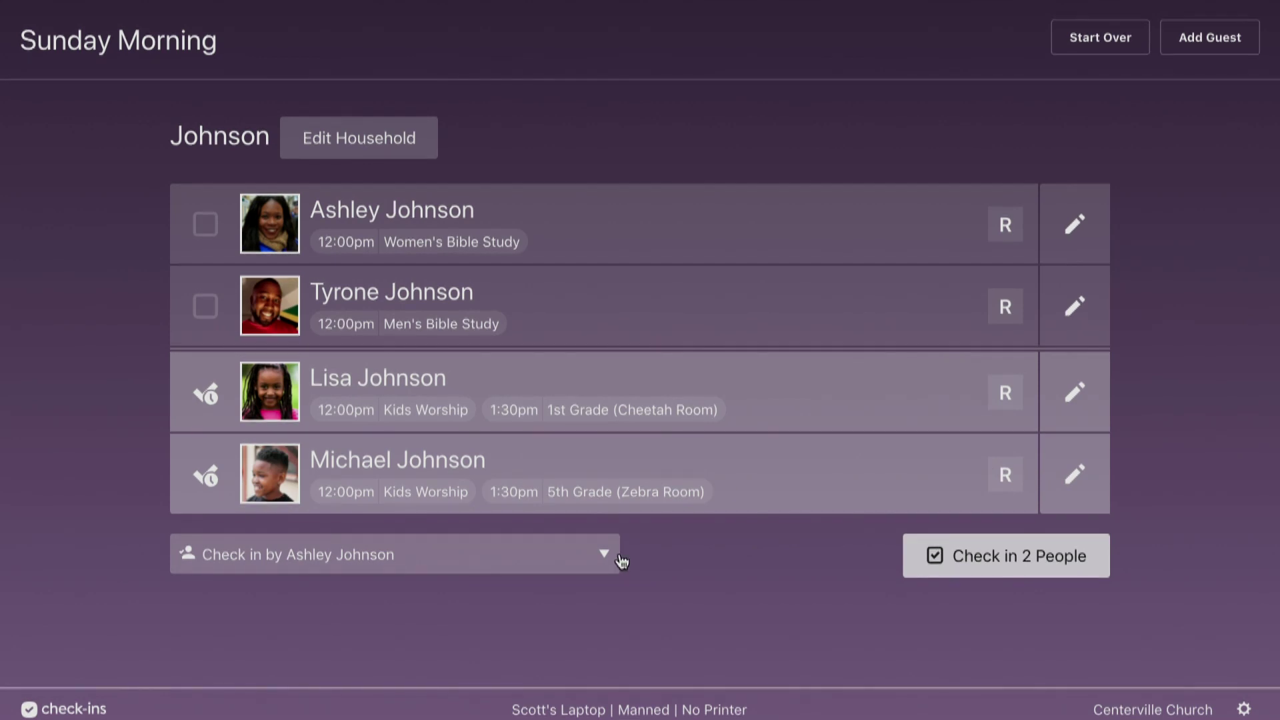
Check the 'Check in by' options without changing them, then clear the household with Start Over.
left_click(610, 559)
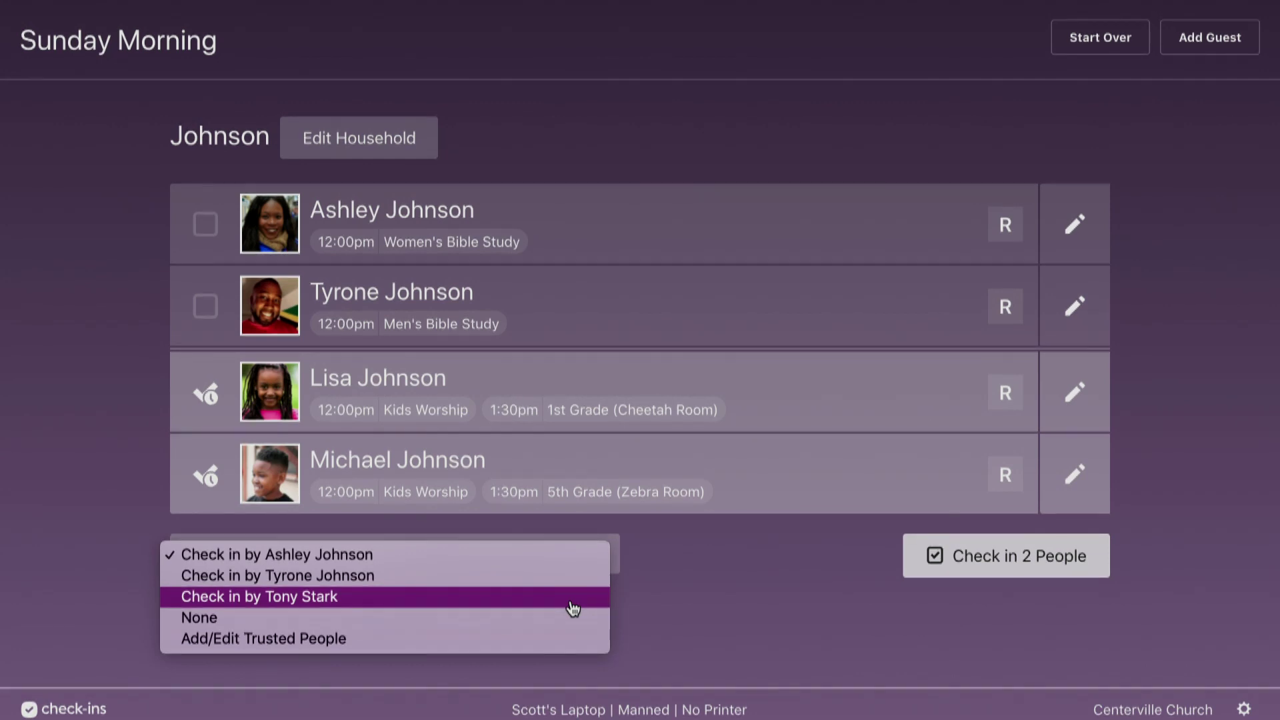
left_click(793, 584)
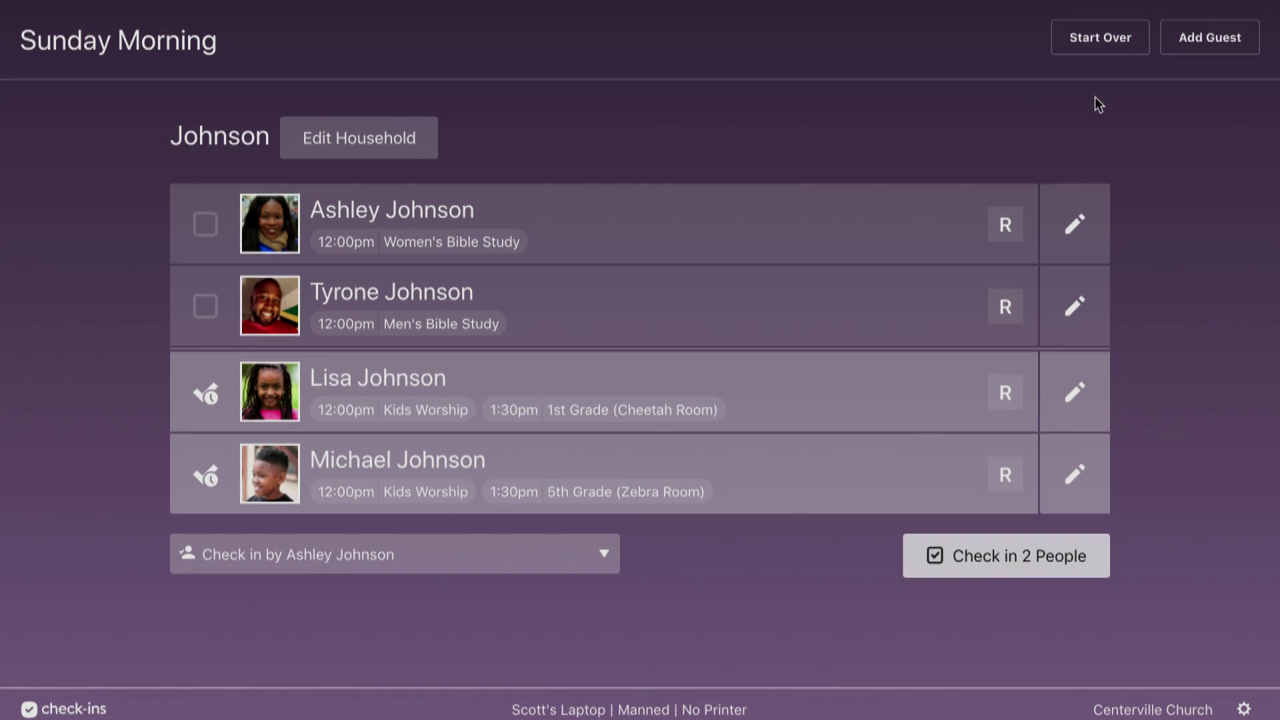
left_click(1099, 48)
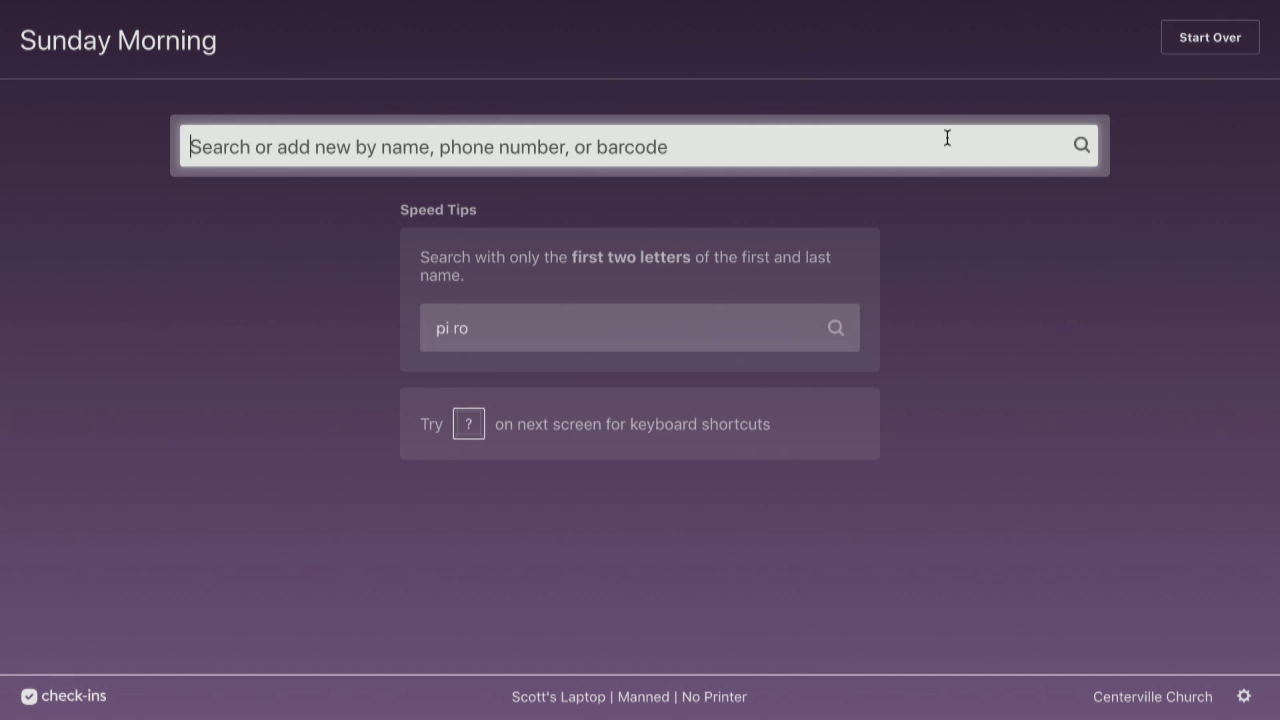
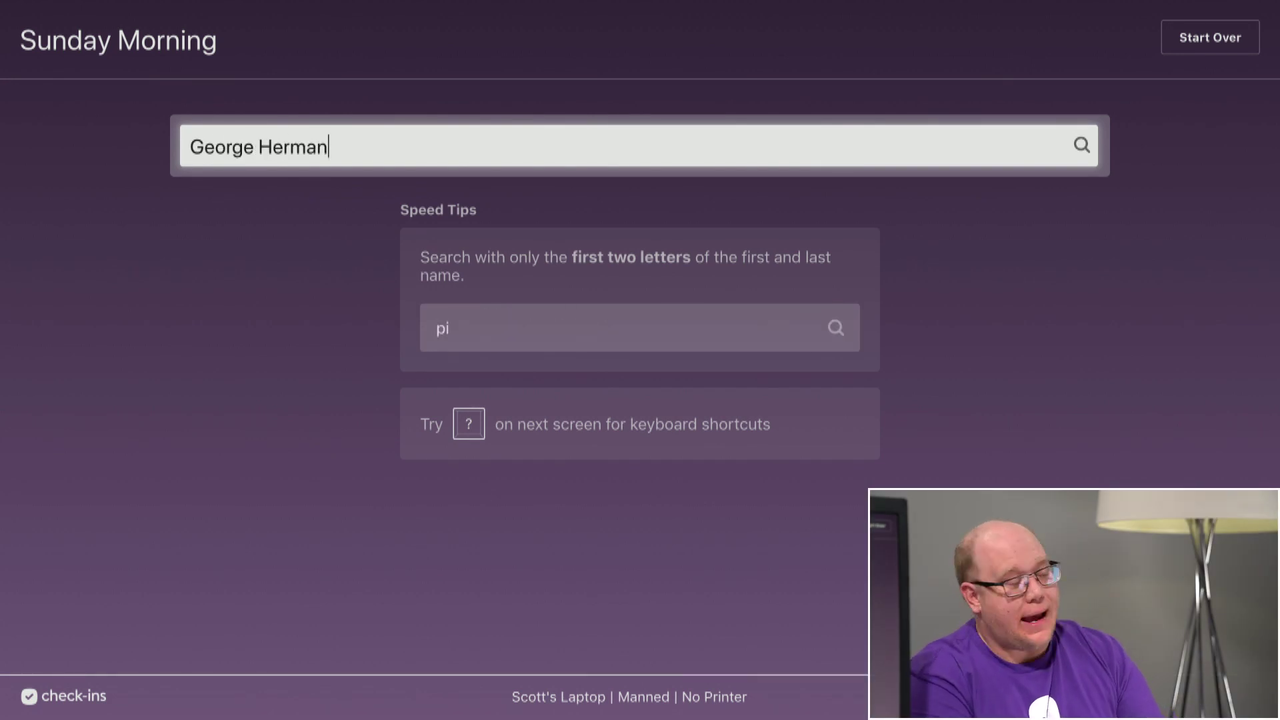
Search for the new person's full name and add them when no match is found.
key("Return")
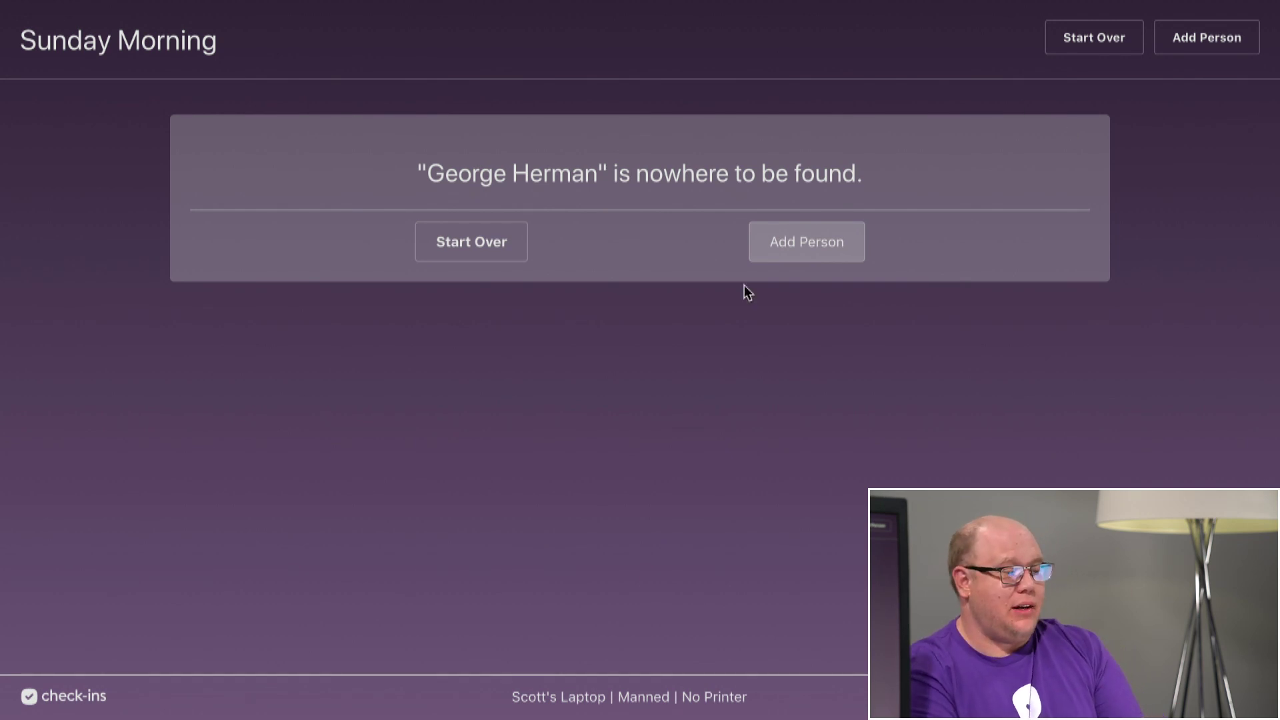
left_click(824, 260)
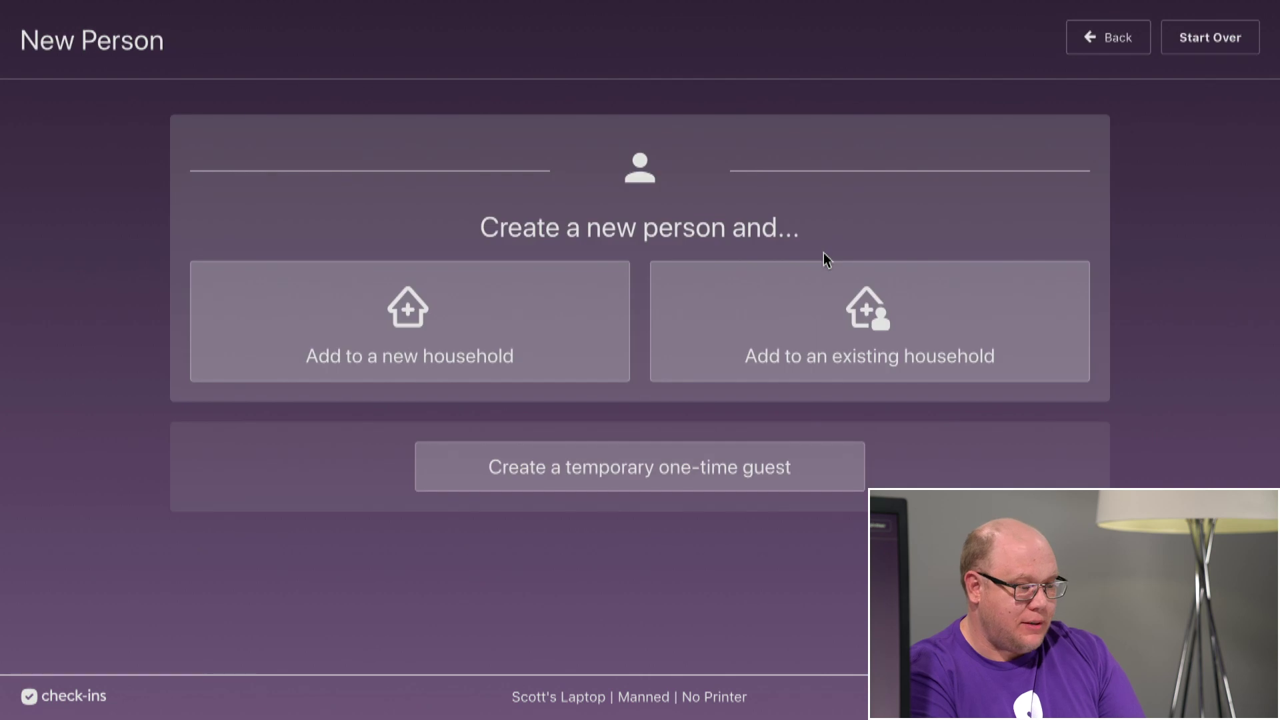
Create the person in a new household, initially marked as a Child.
left_click(417, 330)
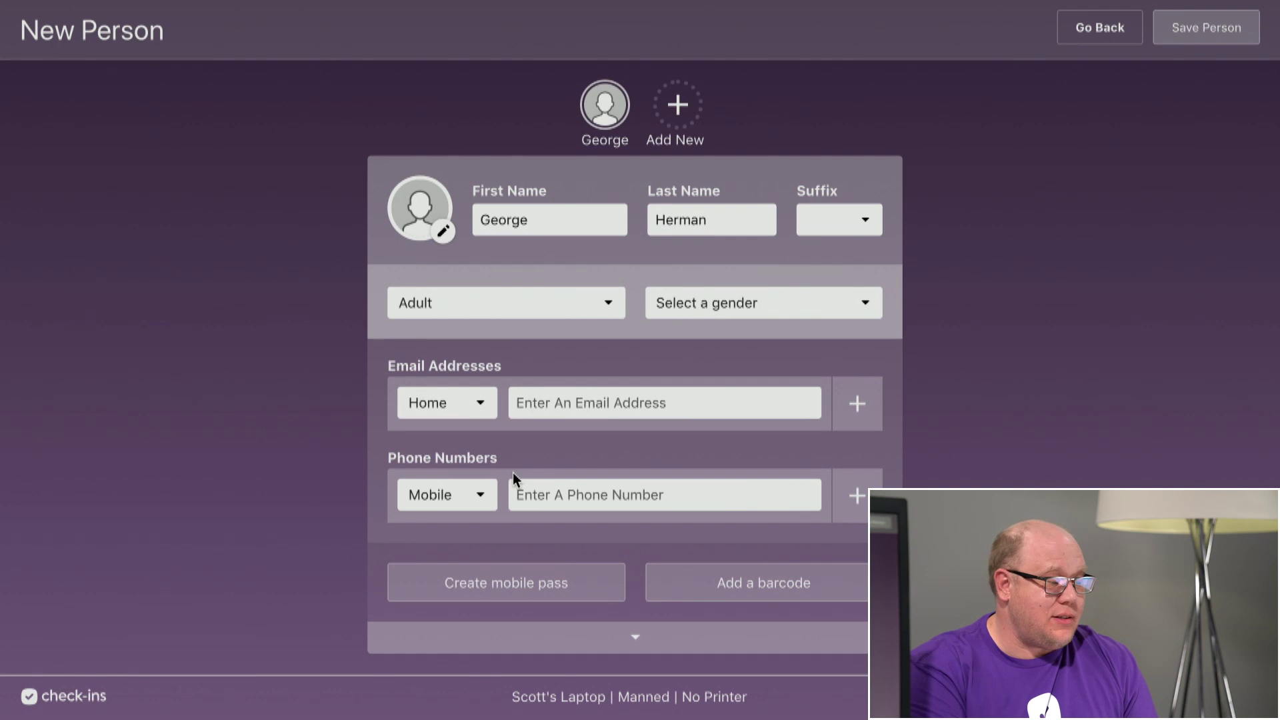
left_click(522, 307)
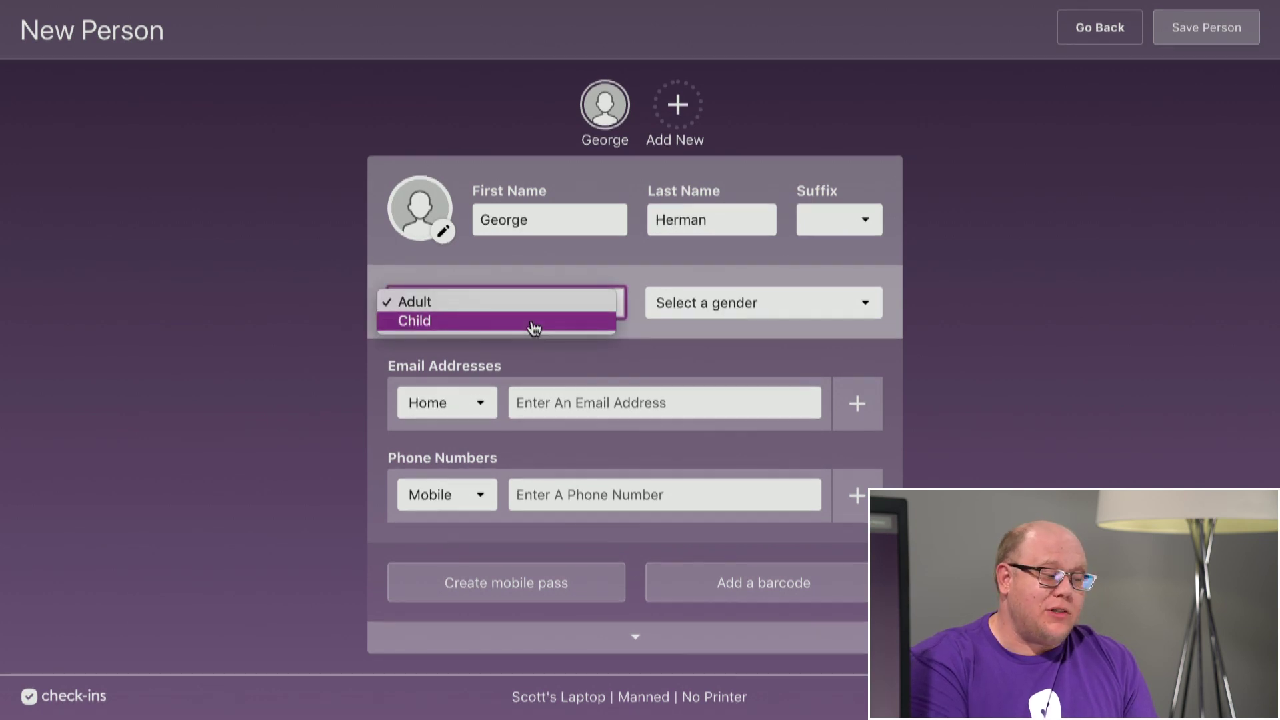
left_click(532, 324)
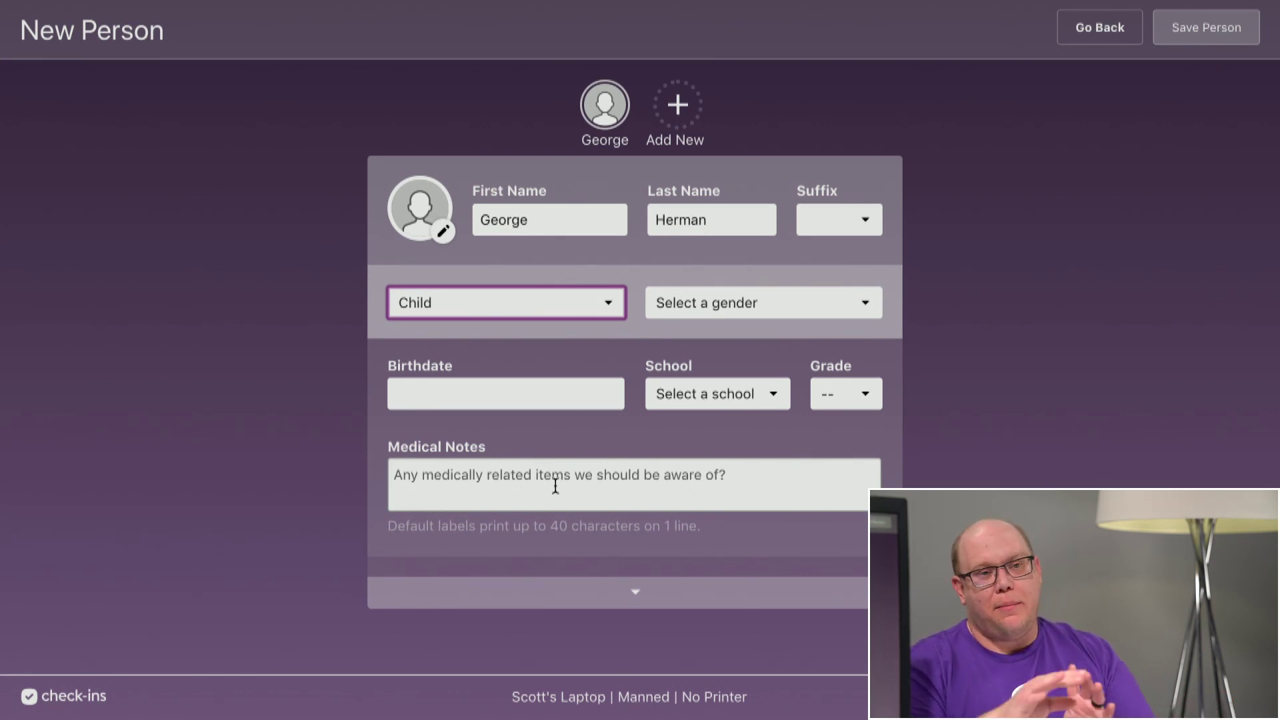
Expand the full New Person form and change the person from Child to Adult.
left_click(645, 598)
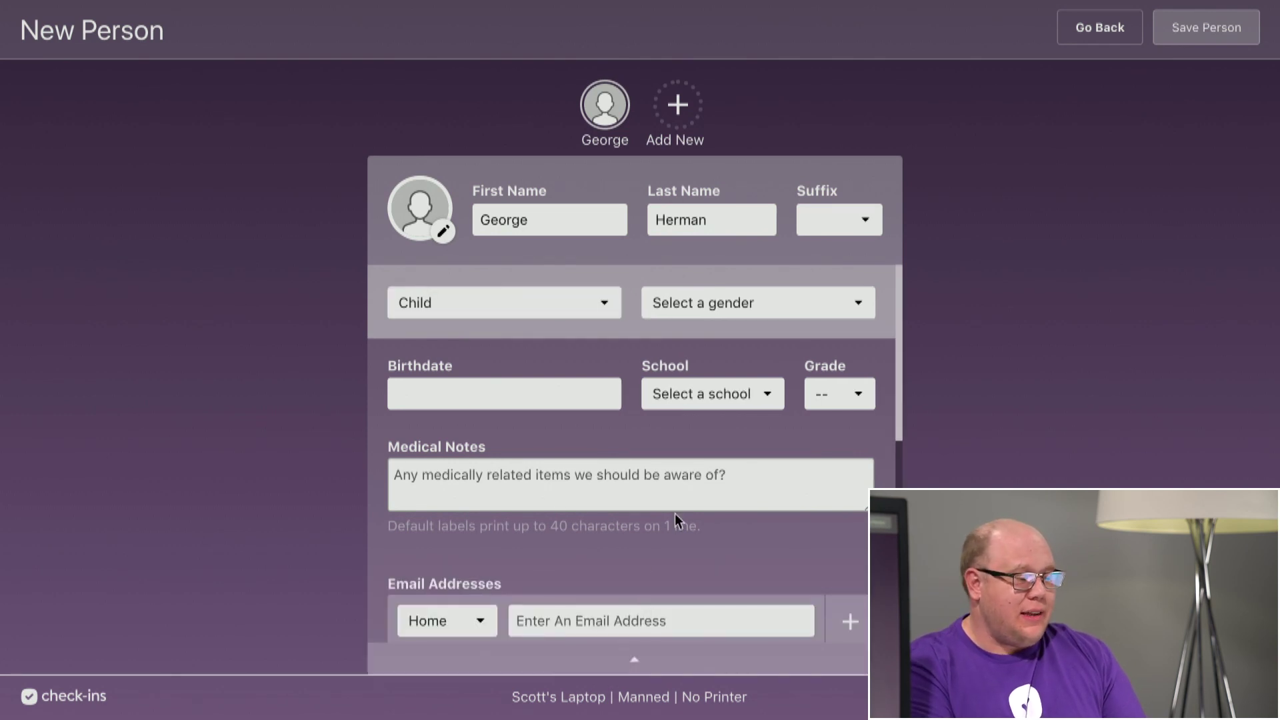
scroll(674, 516, "down", 5)
scroll(674, 517, "up", 5)
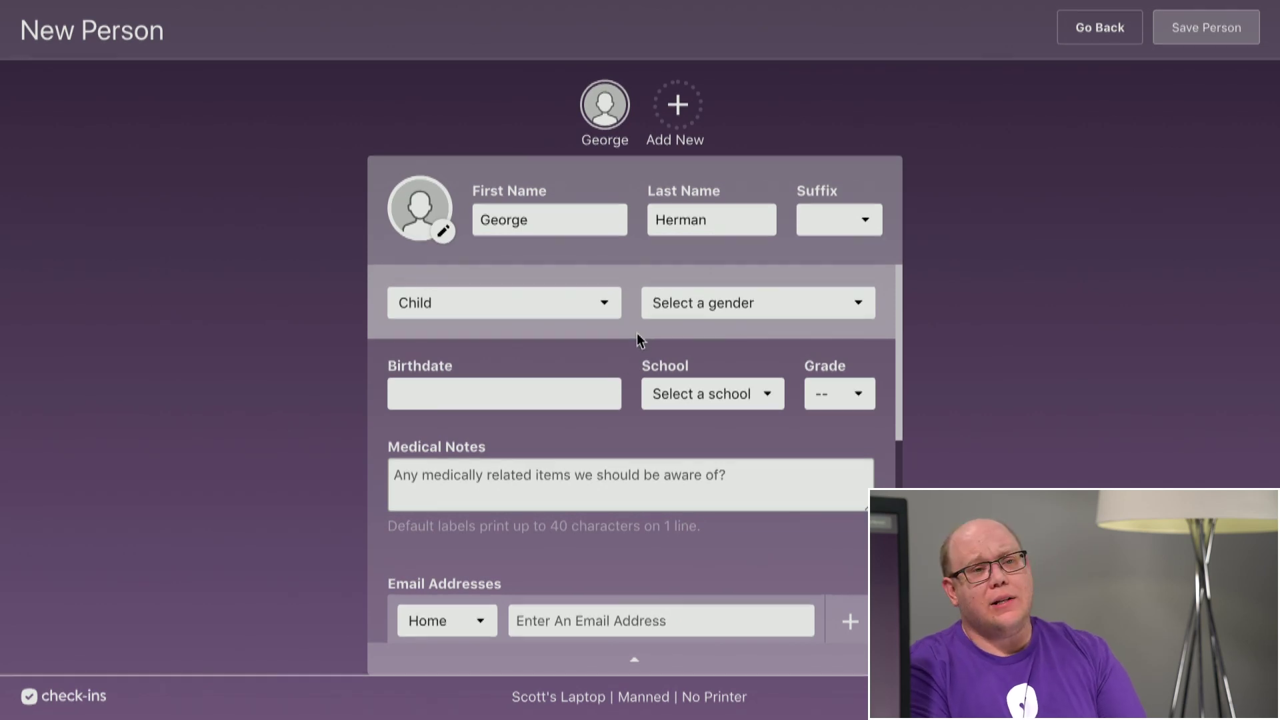
left_click(579, 313)
left_click(558, 284)
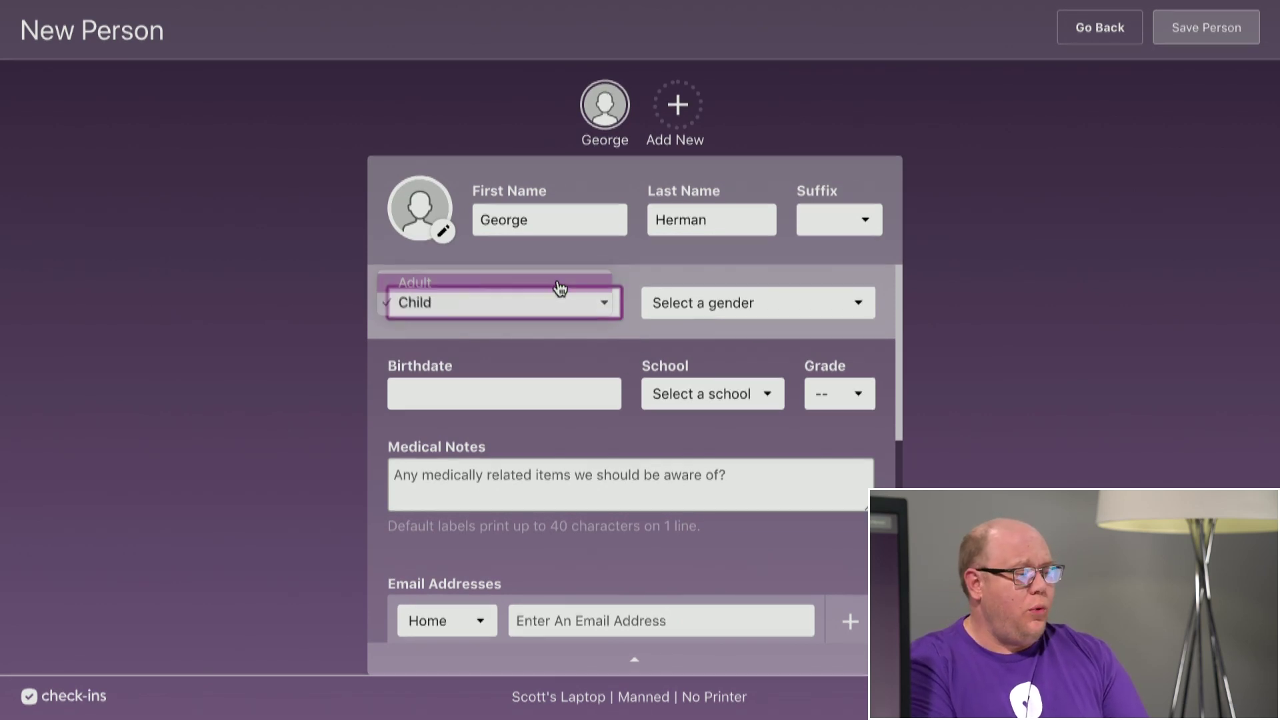
left_click(624, 338)
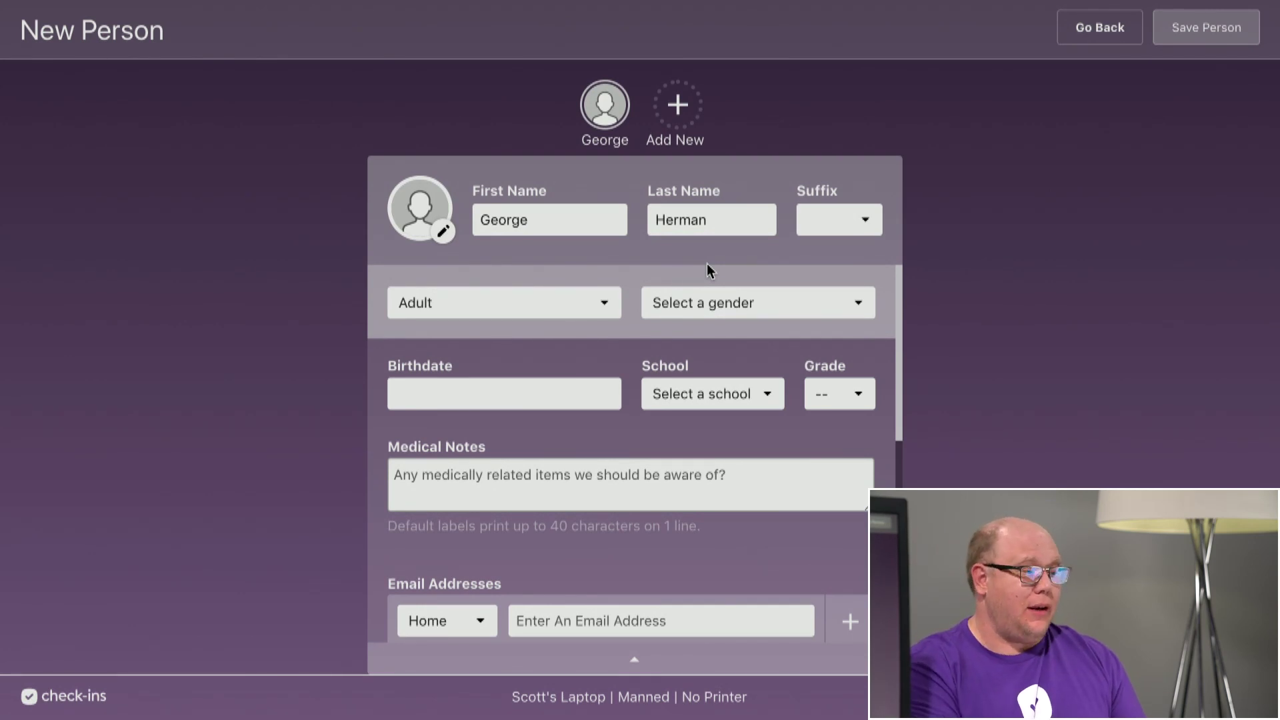
Add a second household member by name as a new person, compare both cards, then Go Back.
left_click(675, 110)
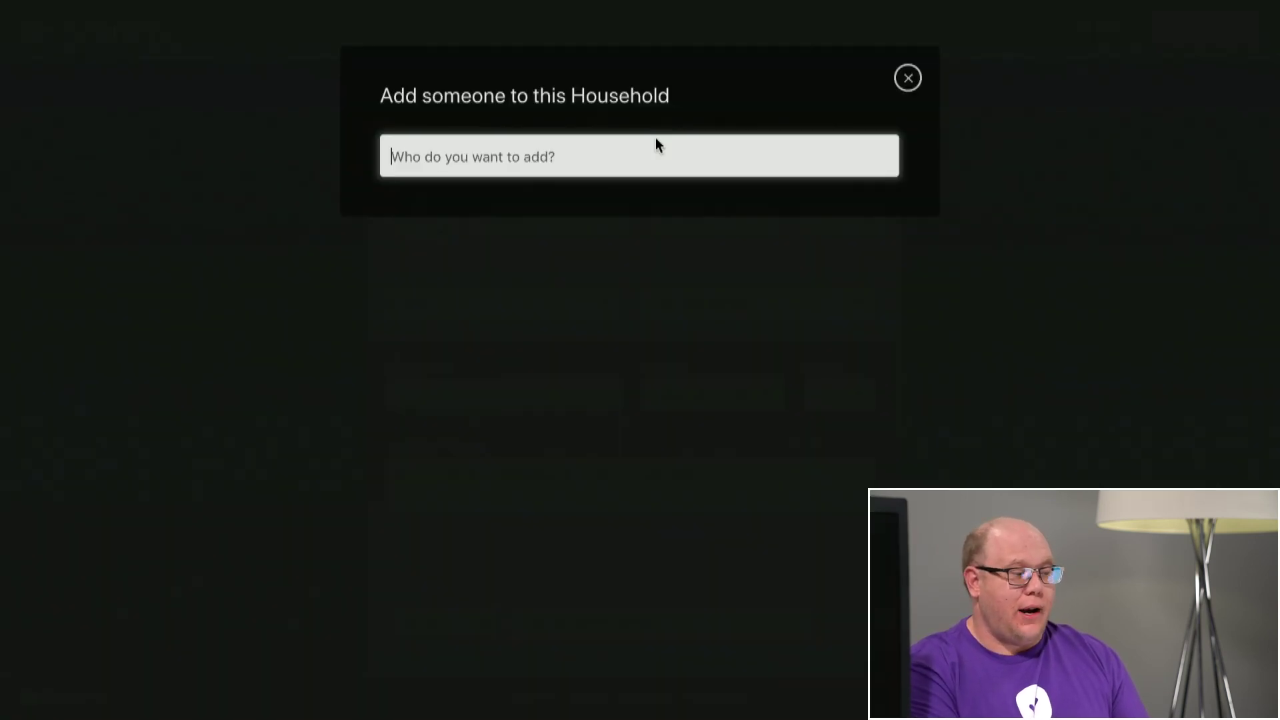
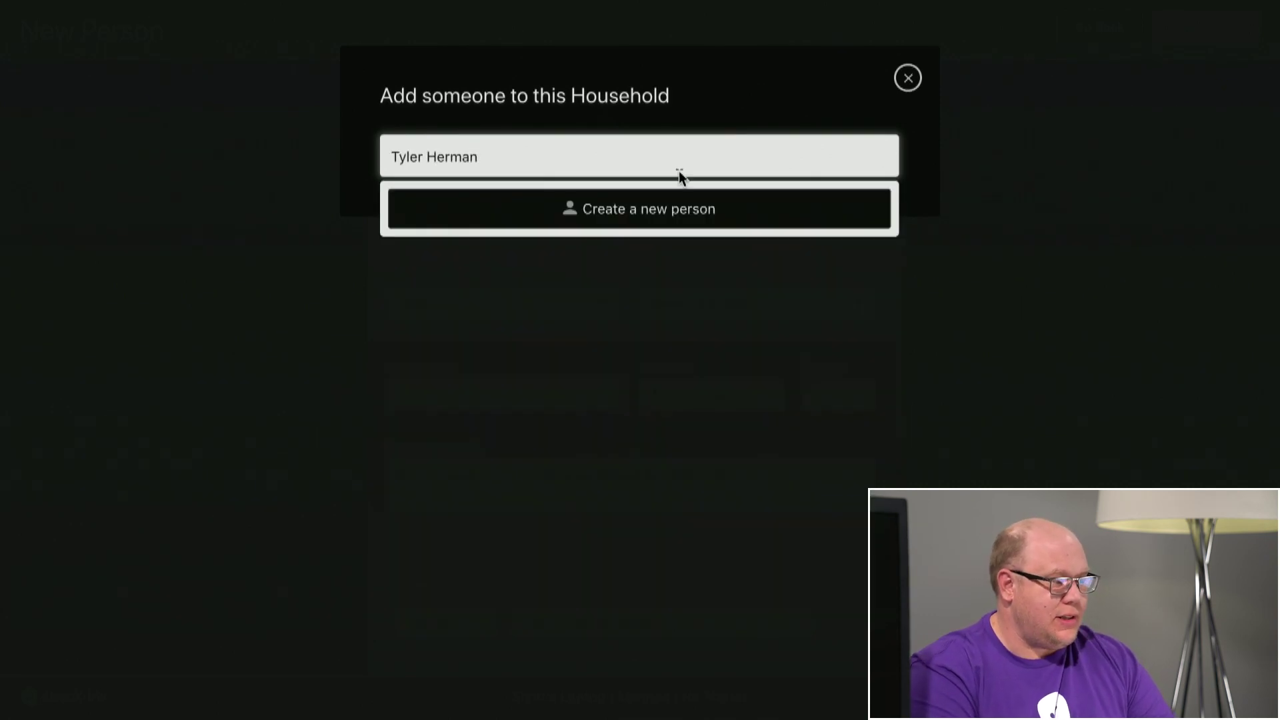
left_click(694, 222)
left_click(252, 237)
left_click(1048, 223)
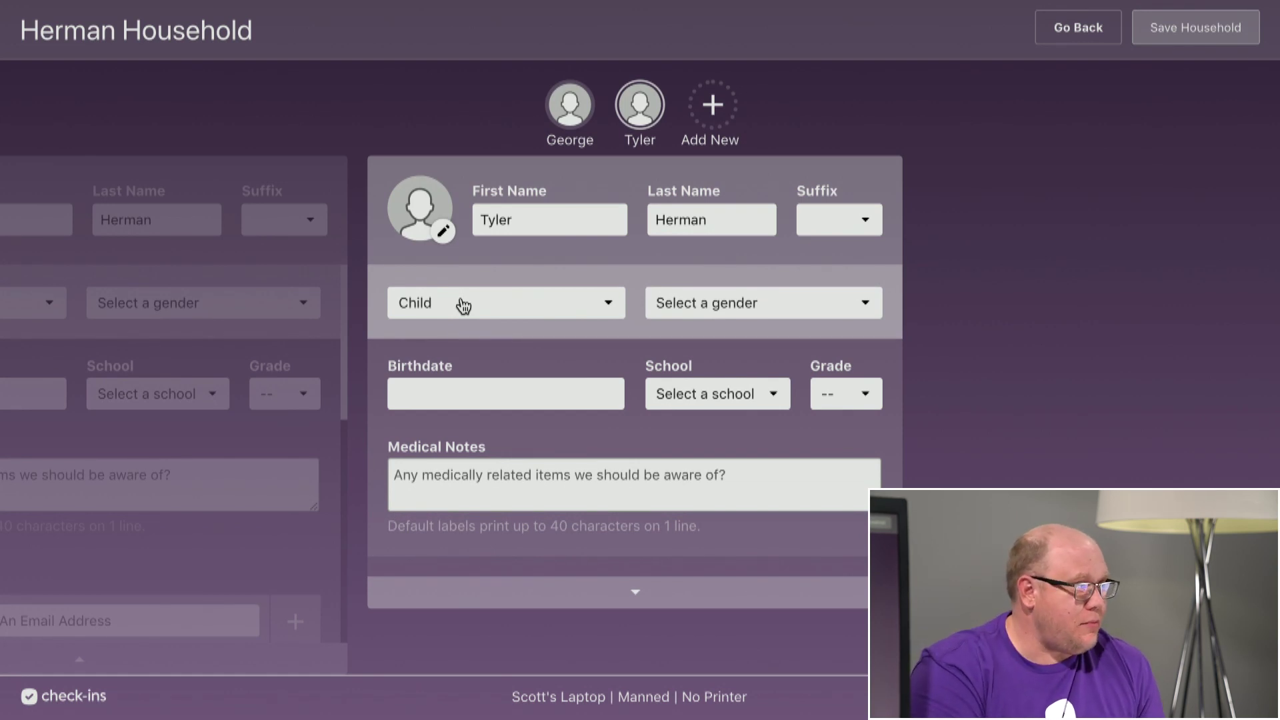
left_click(1080, 38)
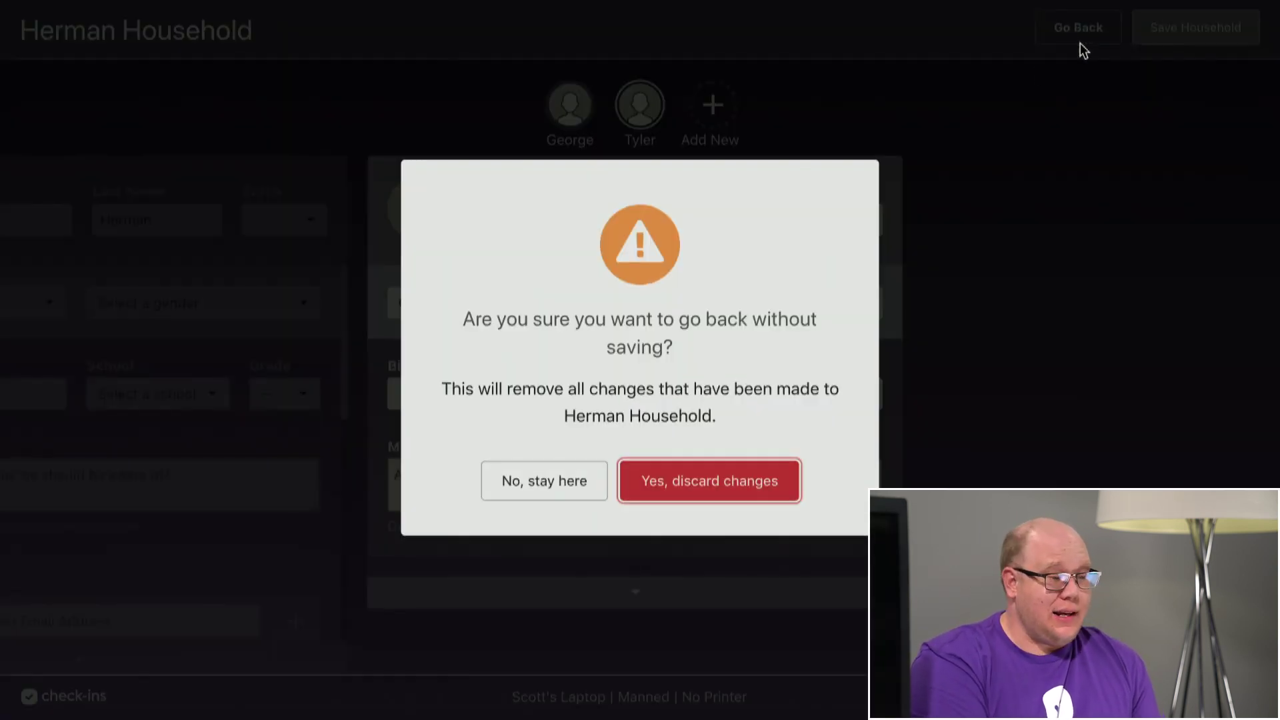
Discard the unsaved household changes and open the station settings from the footer gear.
left_click(671, 488)
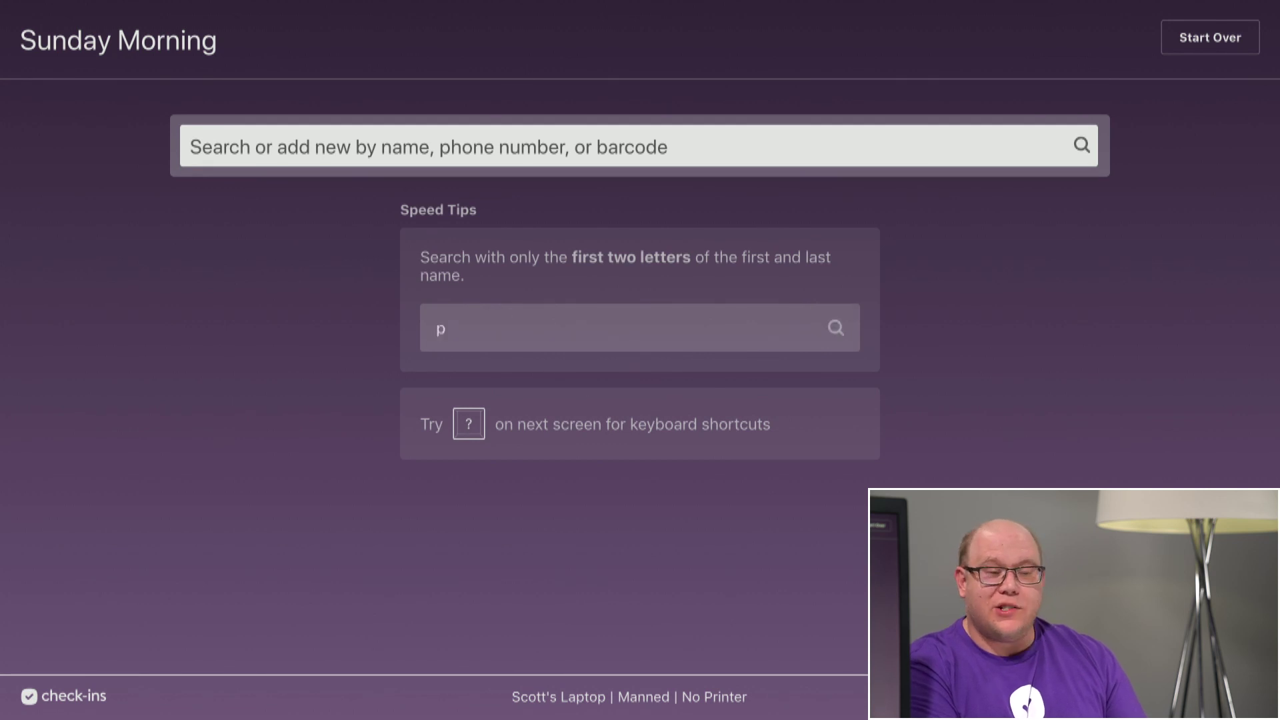
left_click(1241, 697)
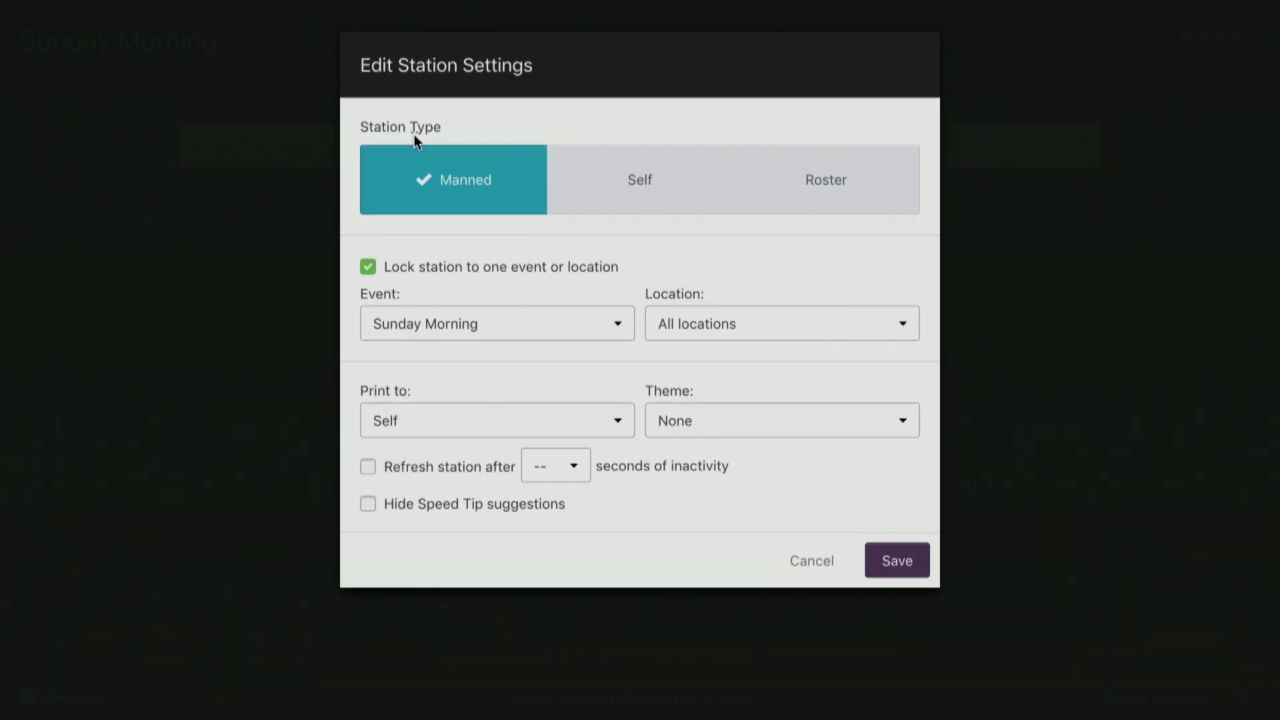
left_click(601, 196)
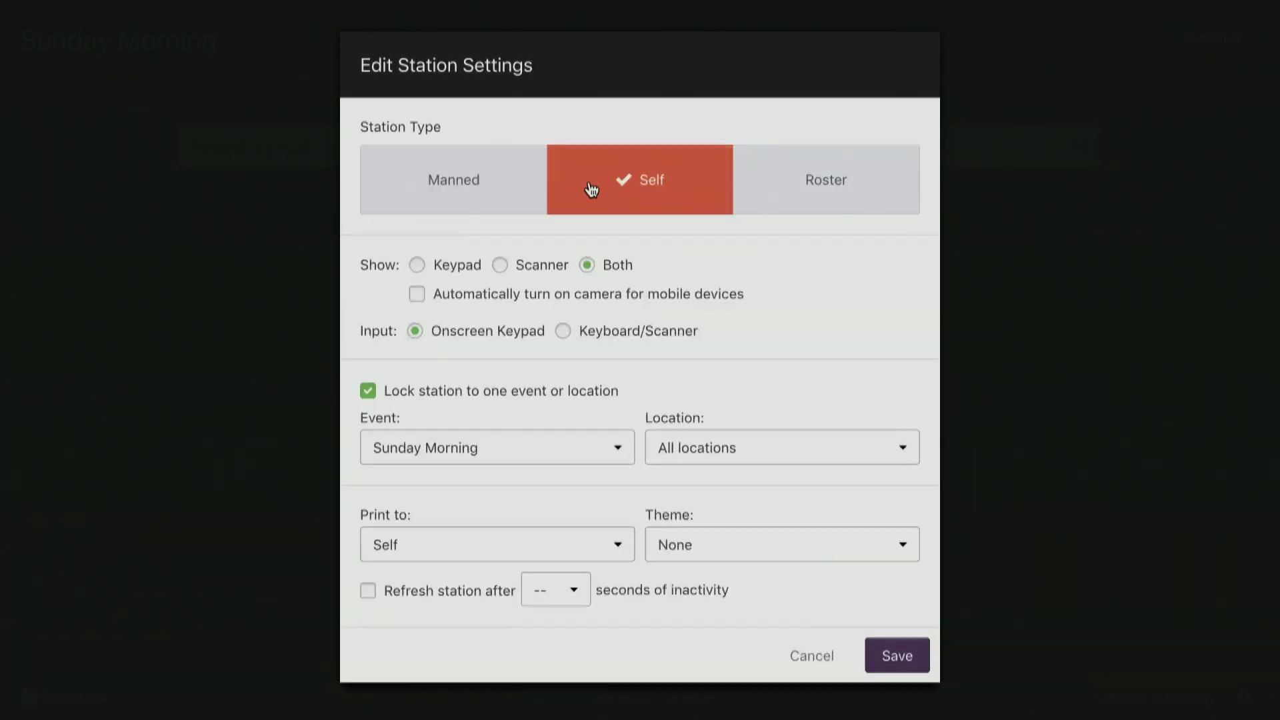
left_click(874, 194)
left_click(517, 175)
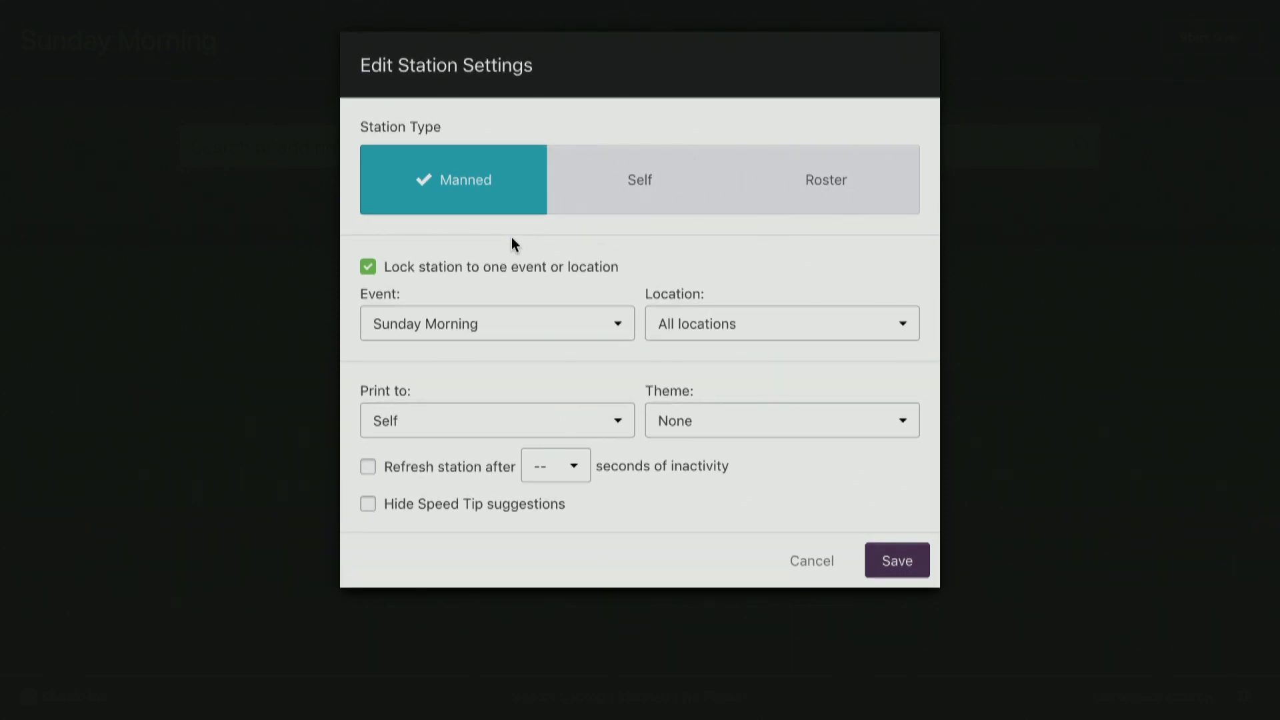
left_click(560, 311)
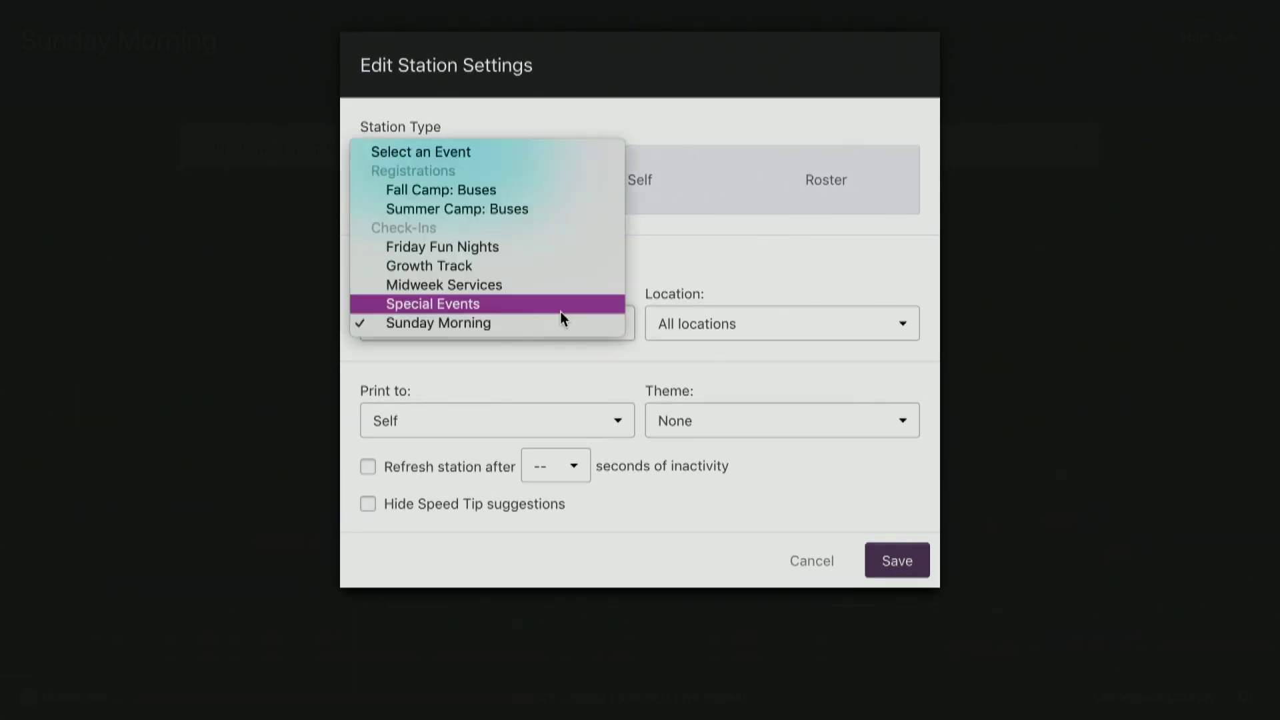
left_click(595, 324)
left_click(593, 322)
left_click(712, 285)
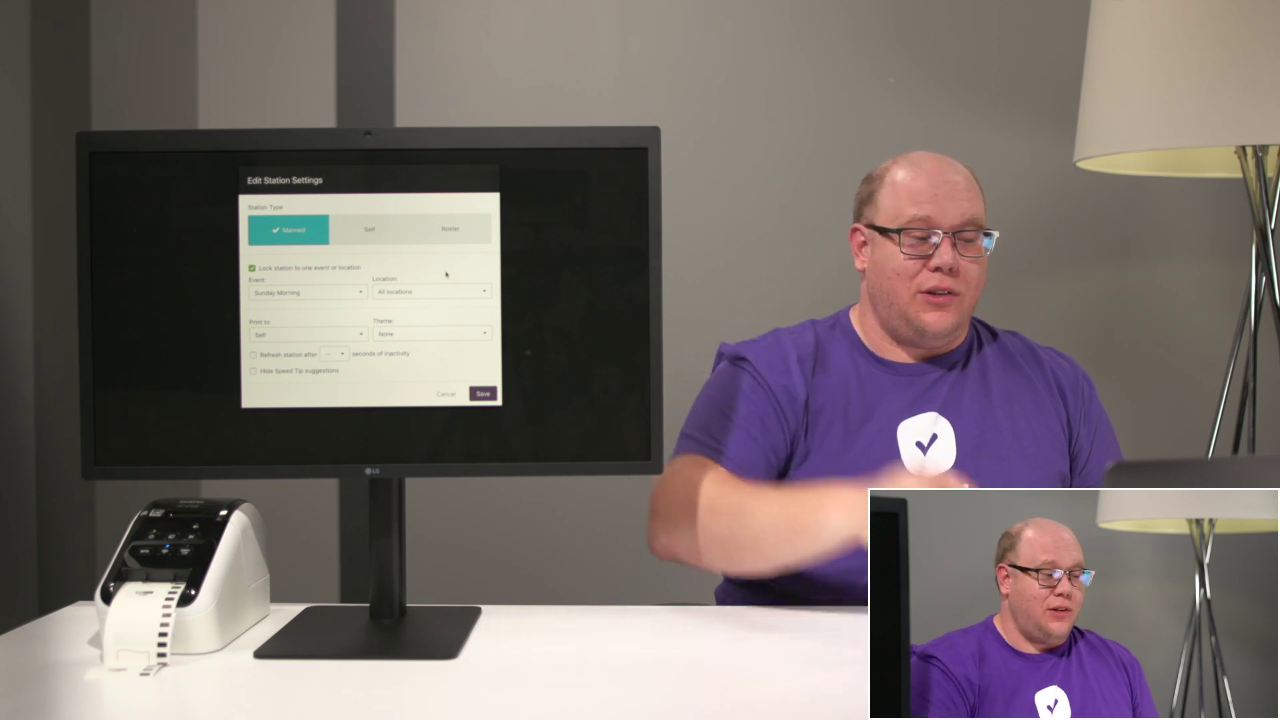
Open the Location dropdown to see which locations the Manned station can be locked to.
left_click(447, 291)
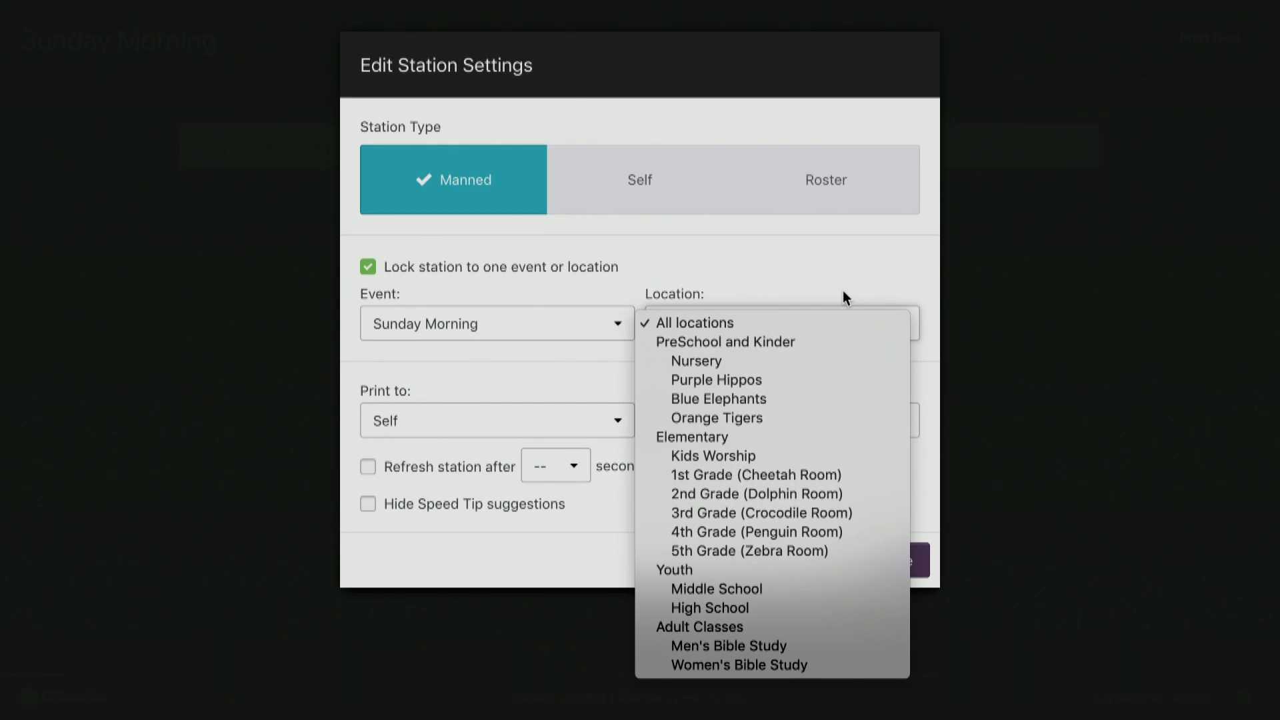
Review the Location, Print to and Theme lists, keeping All locations, Self and None, then close settings.
left_click(843, 291)
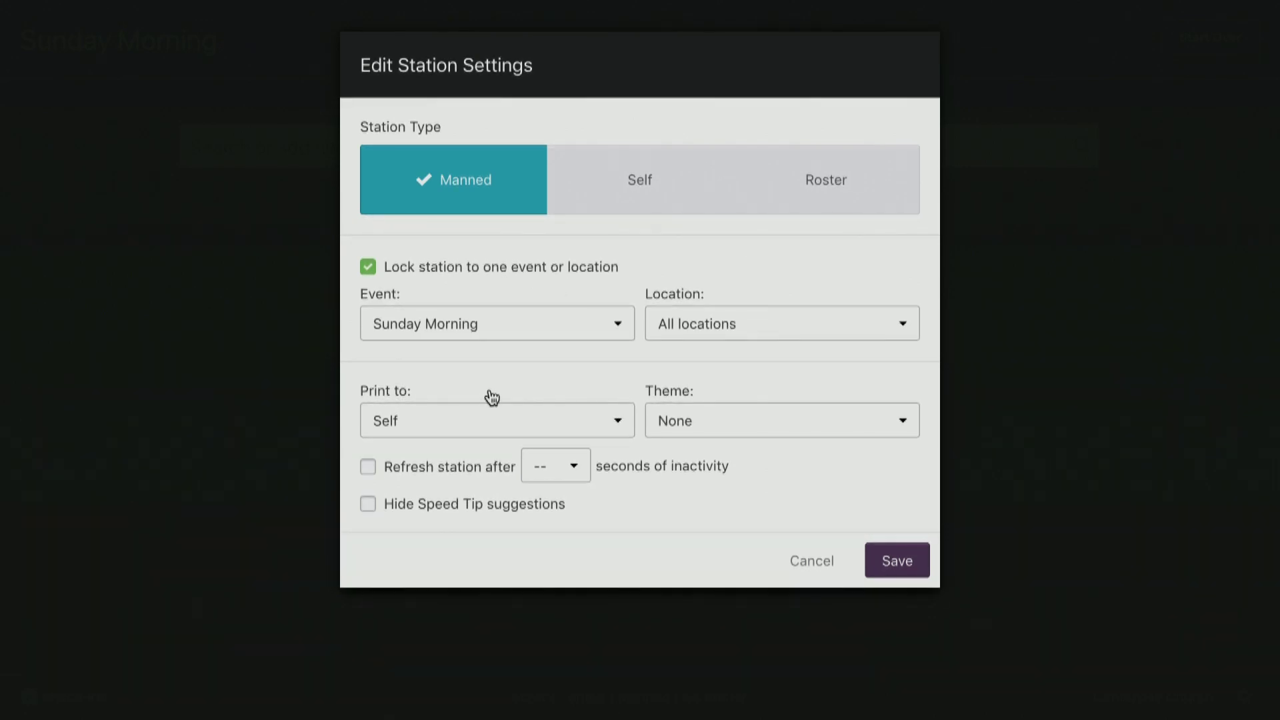
left_click(510, 419)
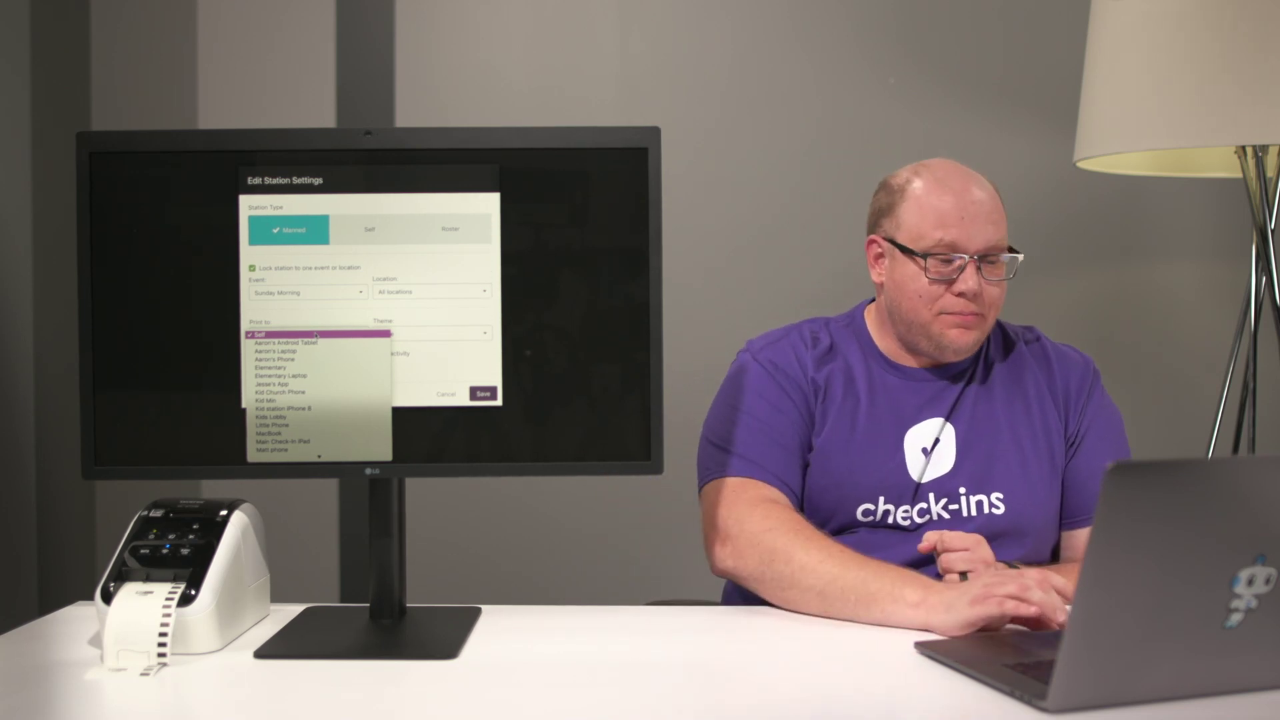
left_click(316, 335)
left_click(394, 333)
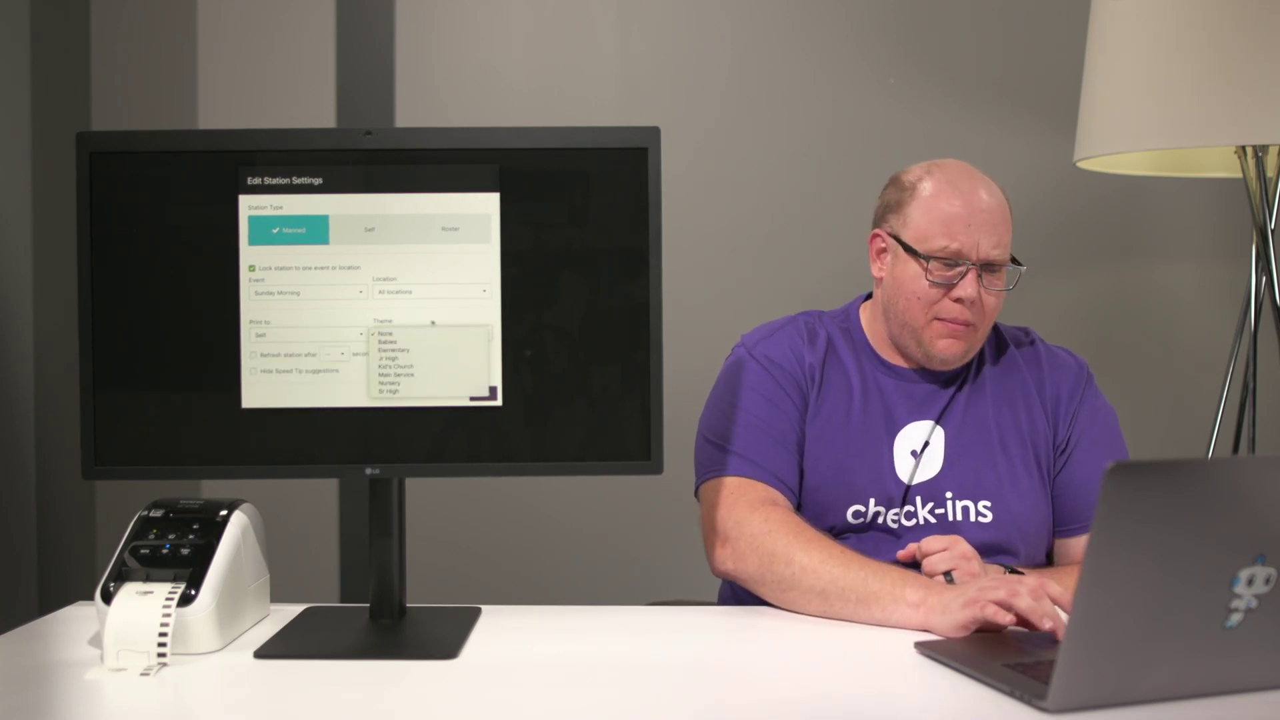
left_click(394, 333)
left_click(432, 333)
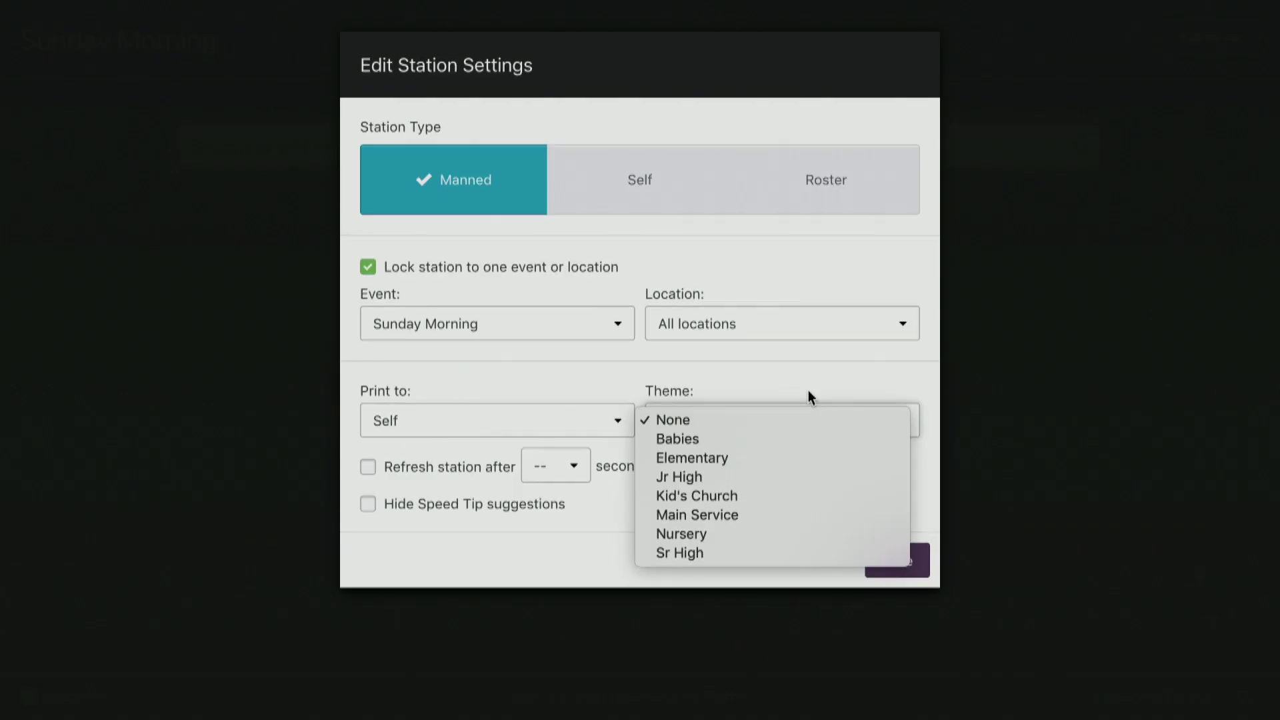
left_click(431, 333)
left_click(812, 562)
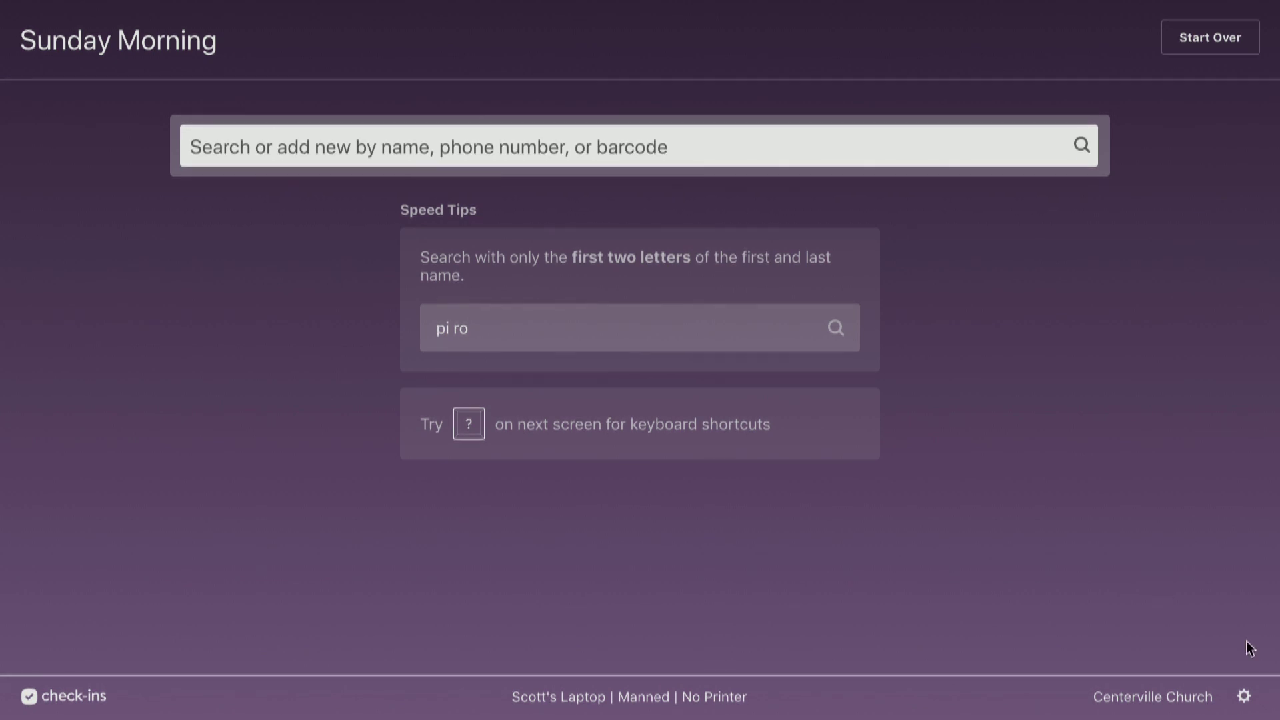
Enter the station key, set Station Type to Roster, and save the settings.
left_click(1245, 696)
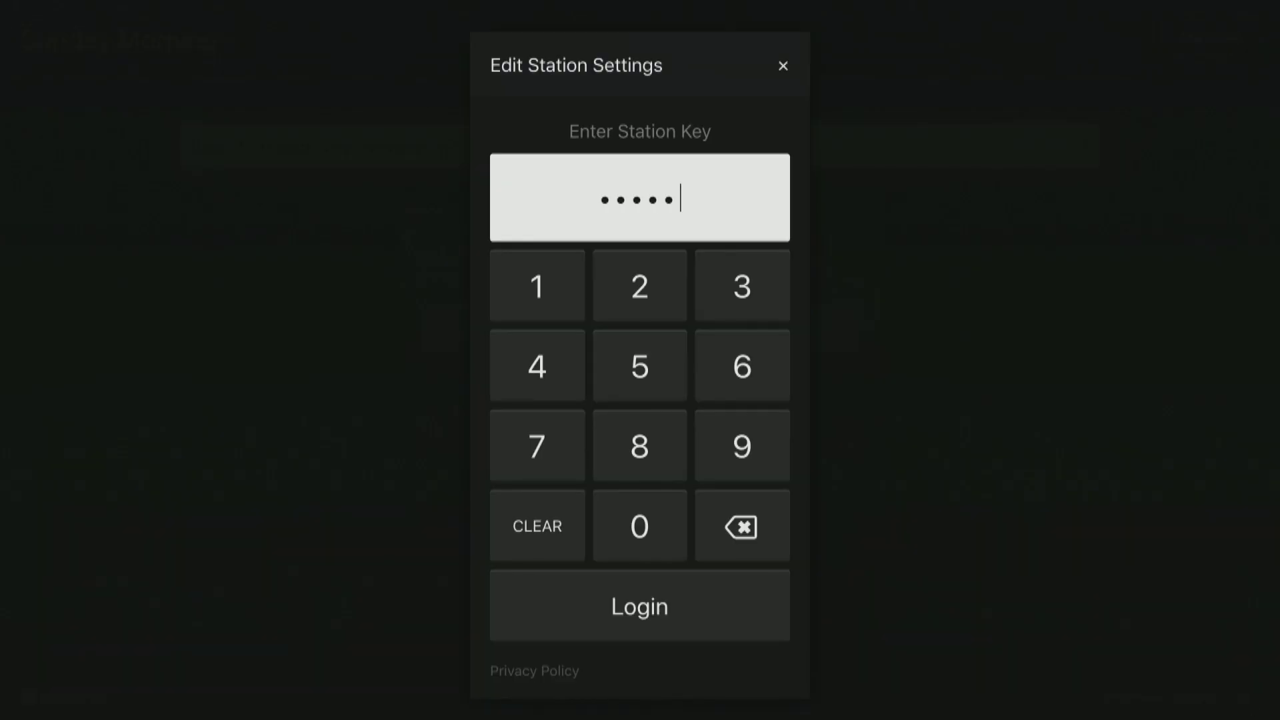
key("Return")
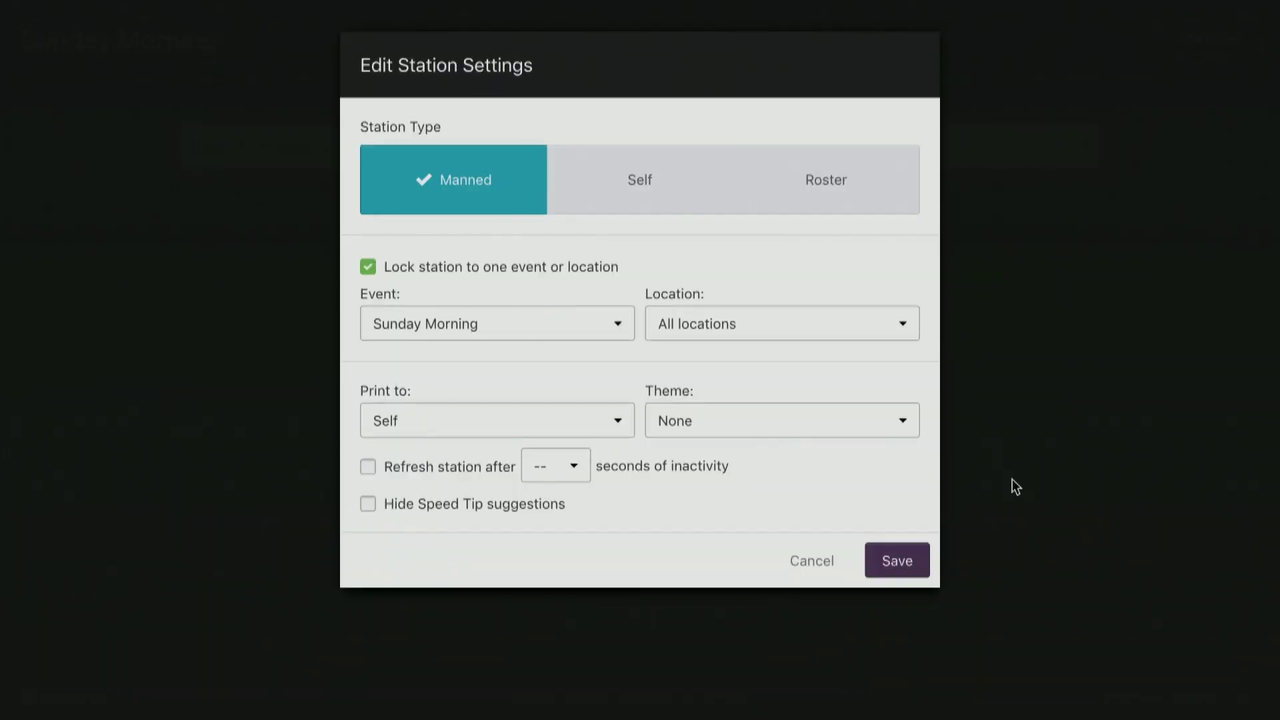
left_click(845, 194)
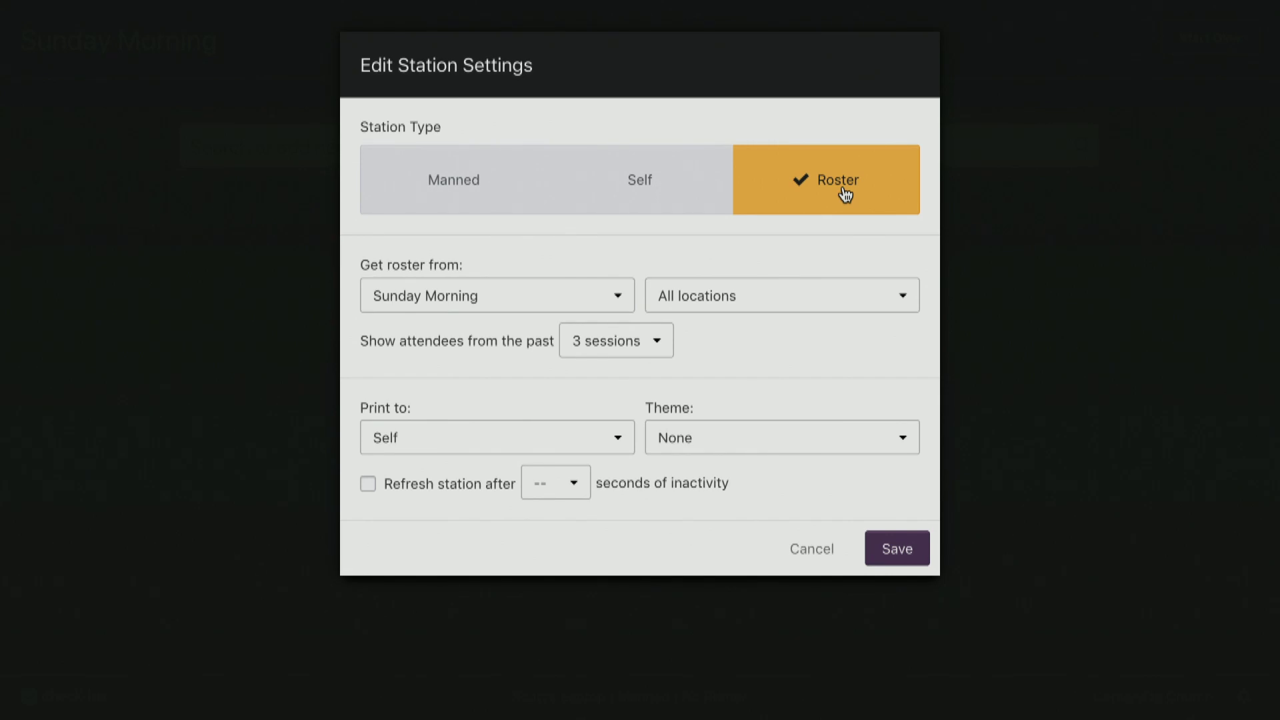
left_click(894, 548)
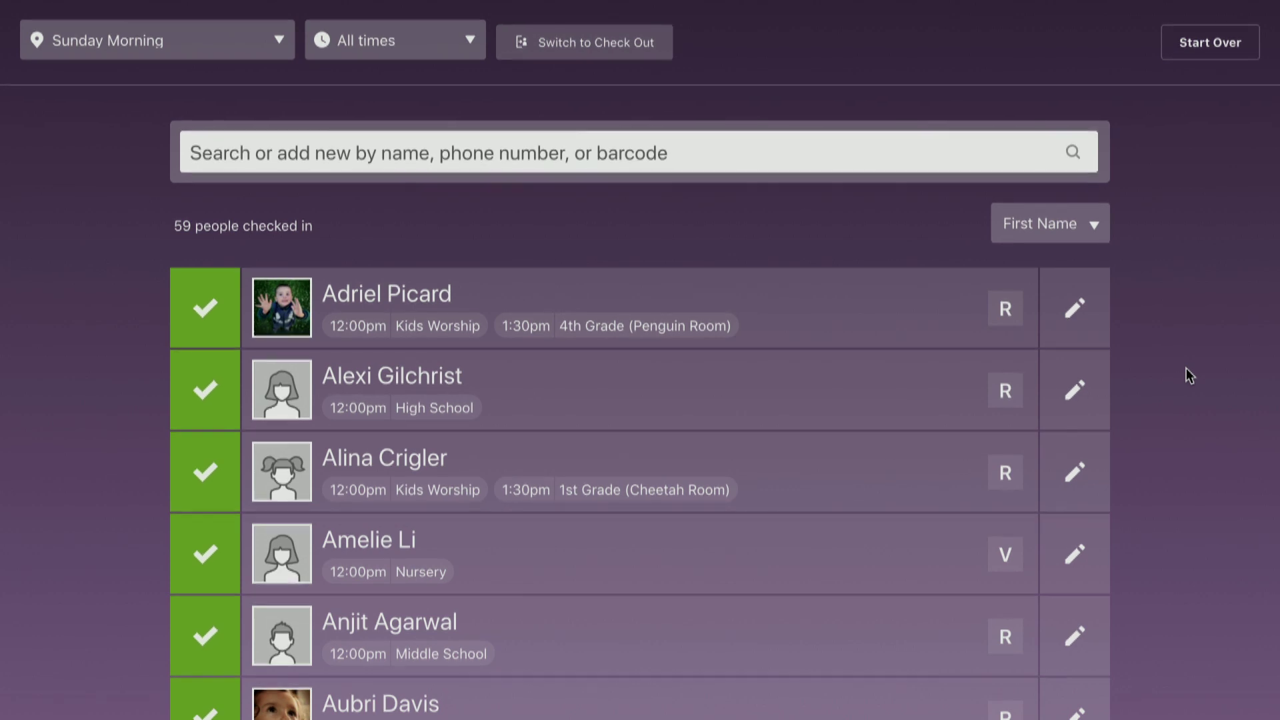
scroll(1186, 368, "down", 7)
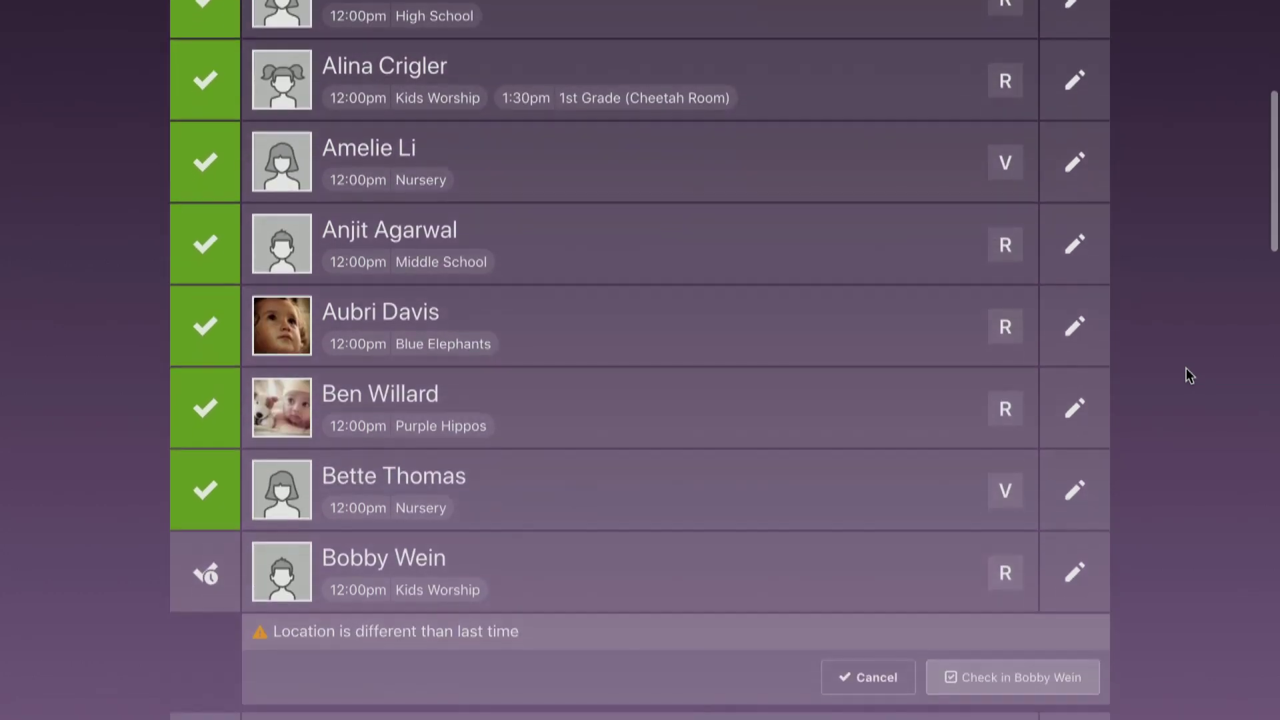
scroll(1187, 375, "down", 16)
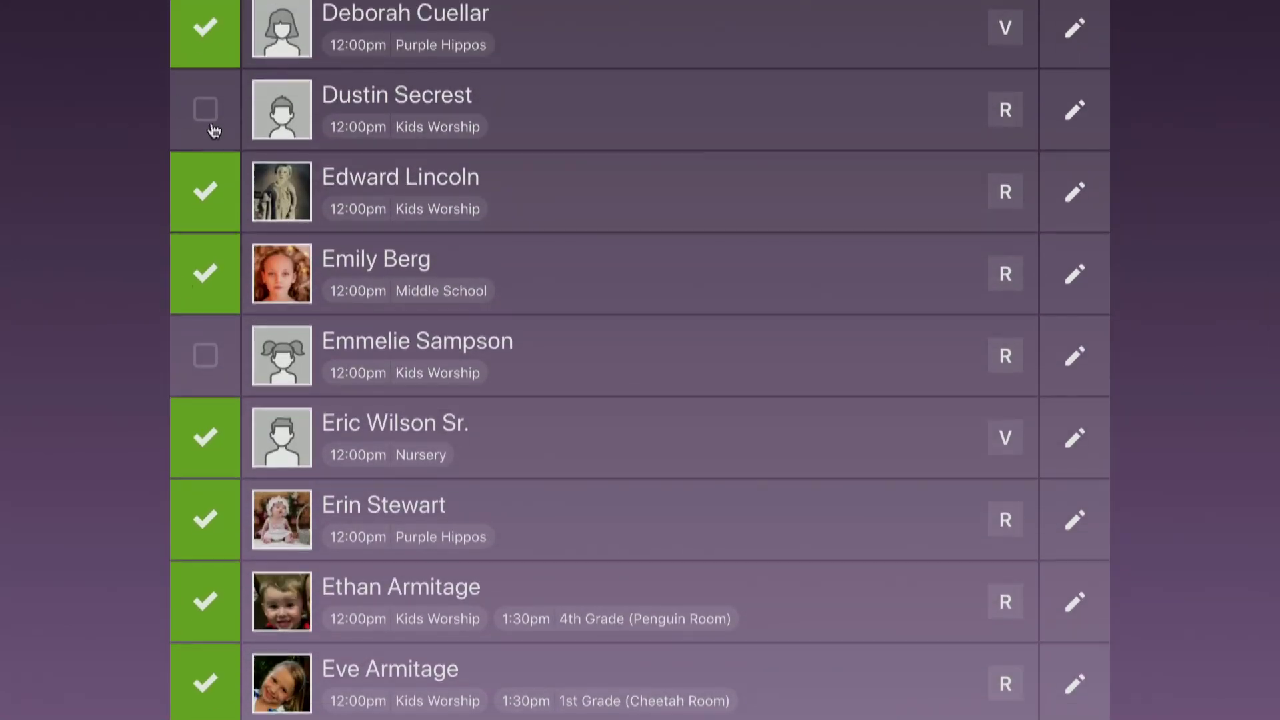
scroll(177, 448, "down", 1)
scroll(177, 448, "down", 20)
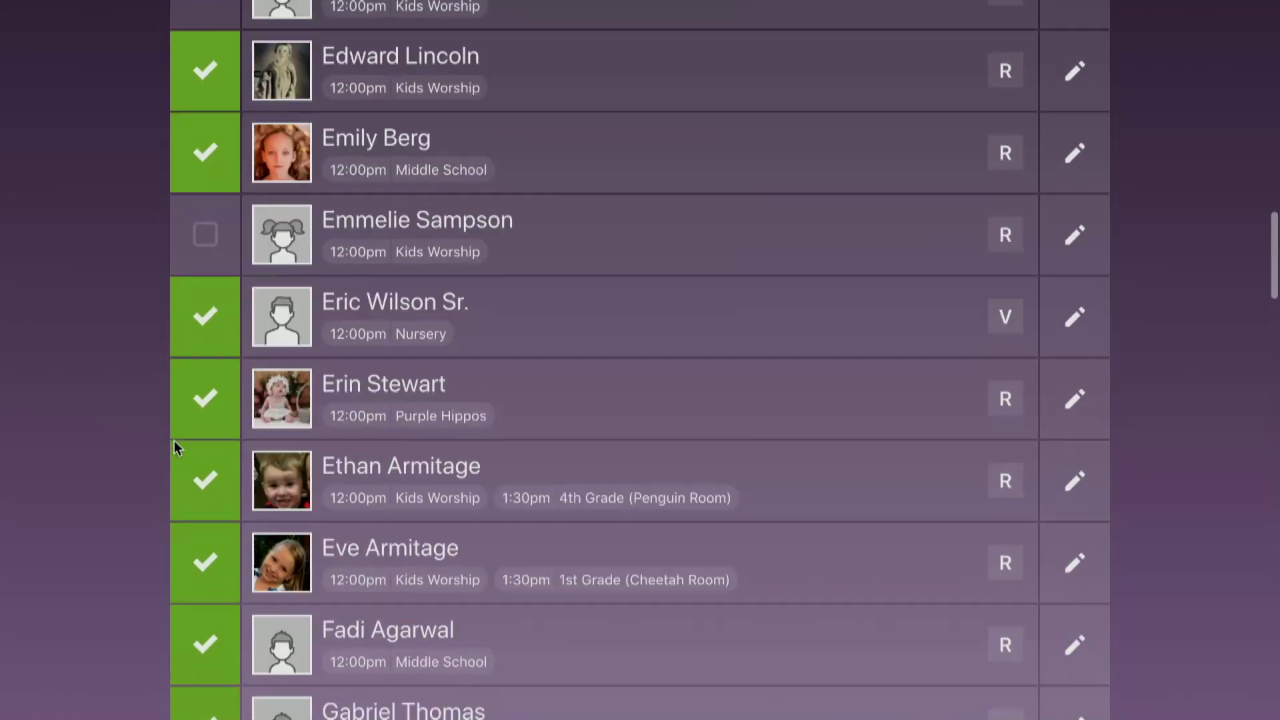
scroll(174, 441, "up", 20)
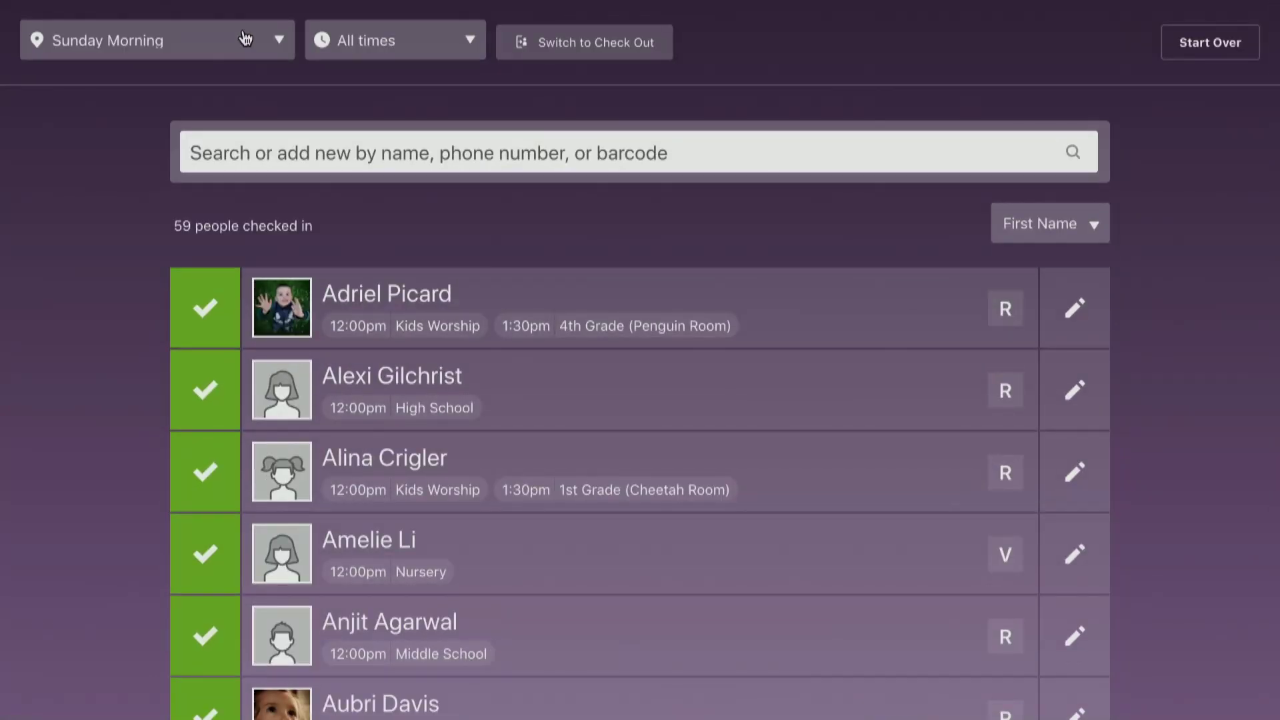
left_click(245, 38)
left_click(280, 164)
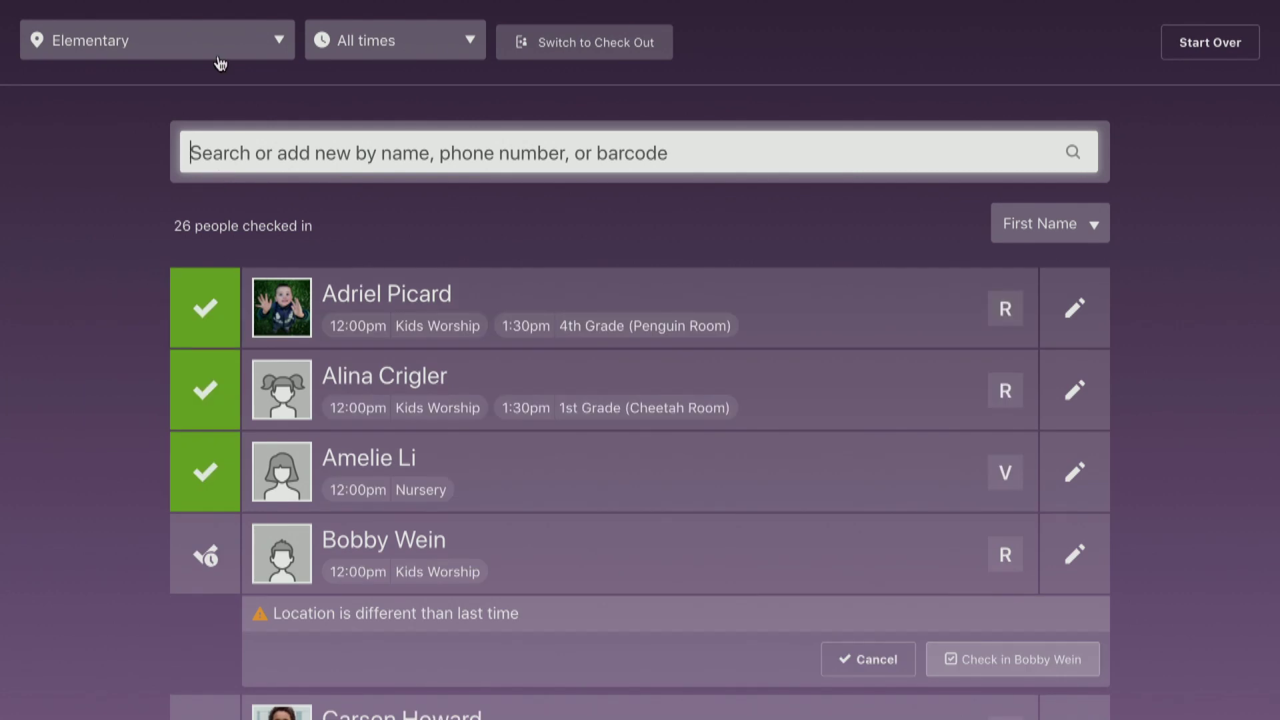
left_click(220, 59)
scroll(208, 23, "up", 3)
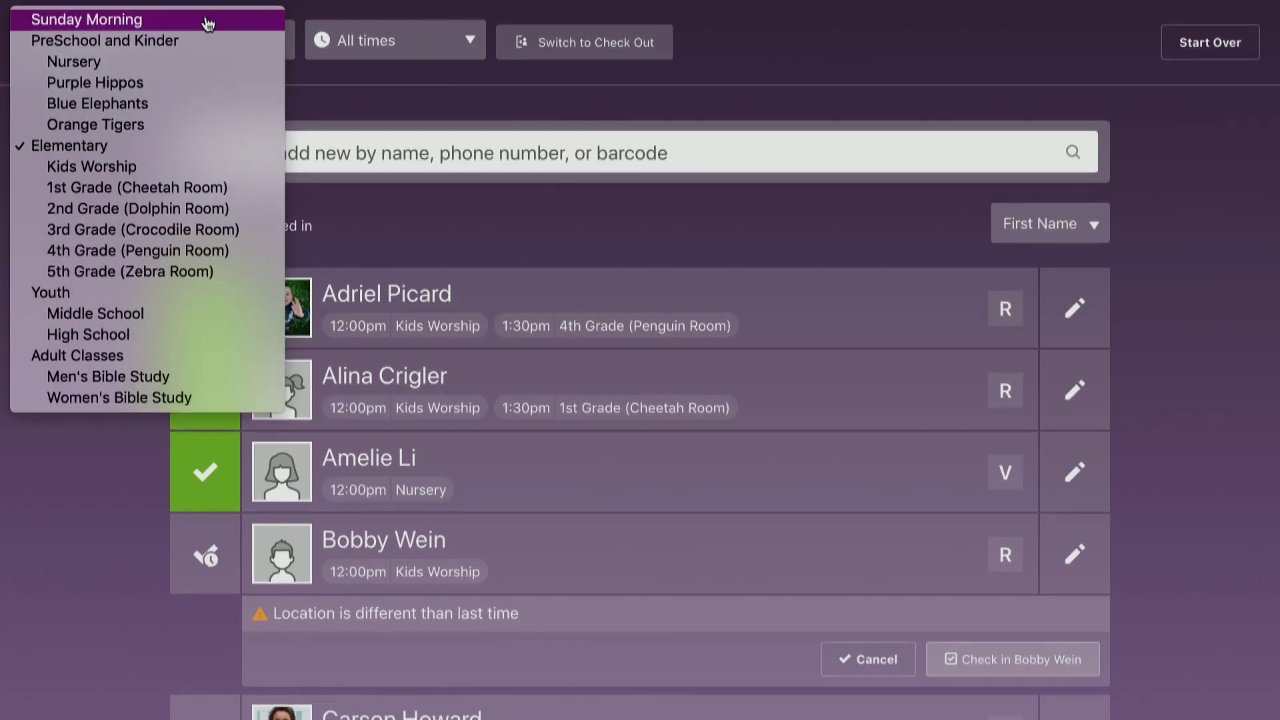
left_click(209, 24)
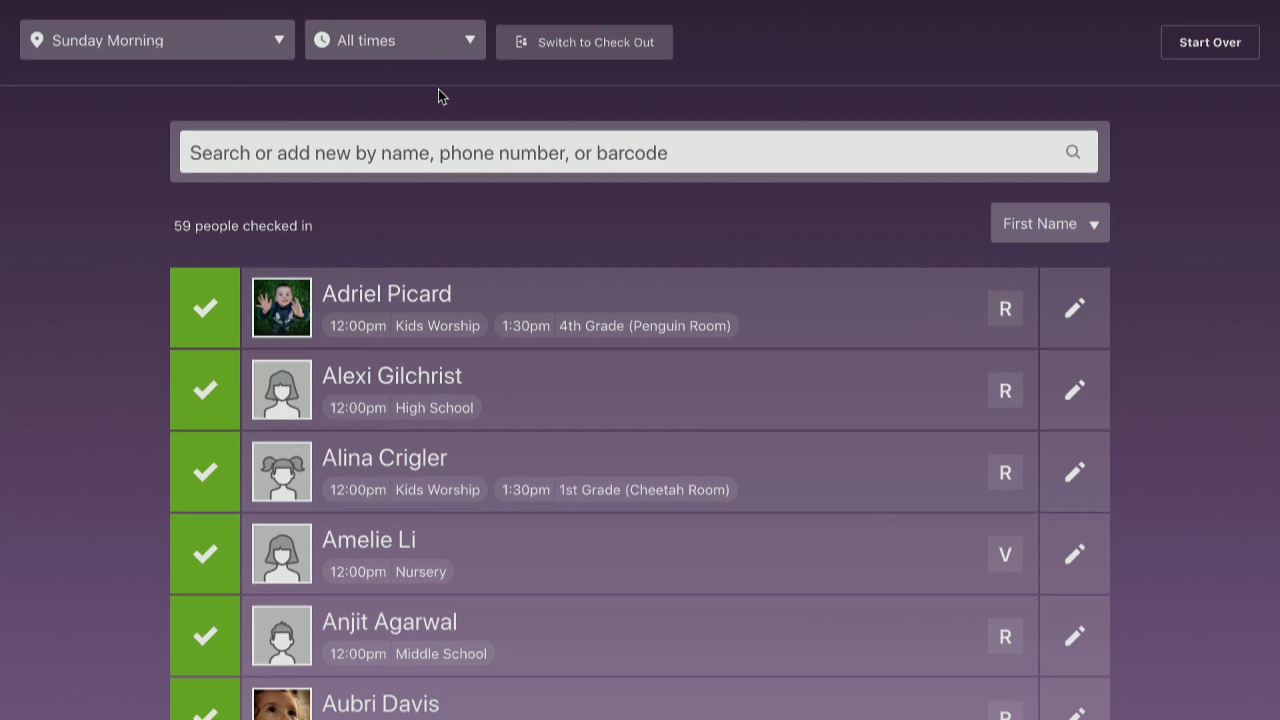
Switch to Check Out, review the first child's not-authorized pickup list, then exit to Event Listings.
left_click(606, 56)
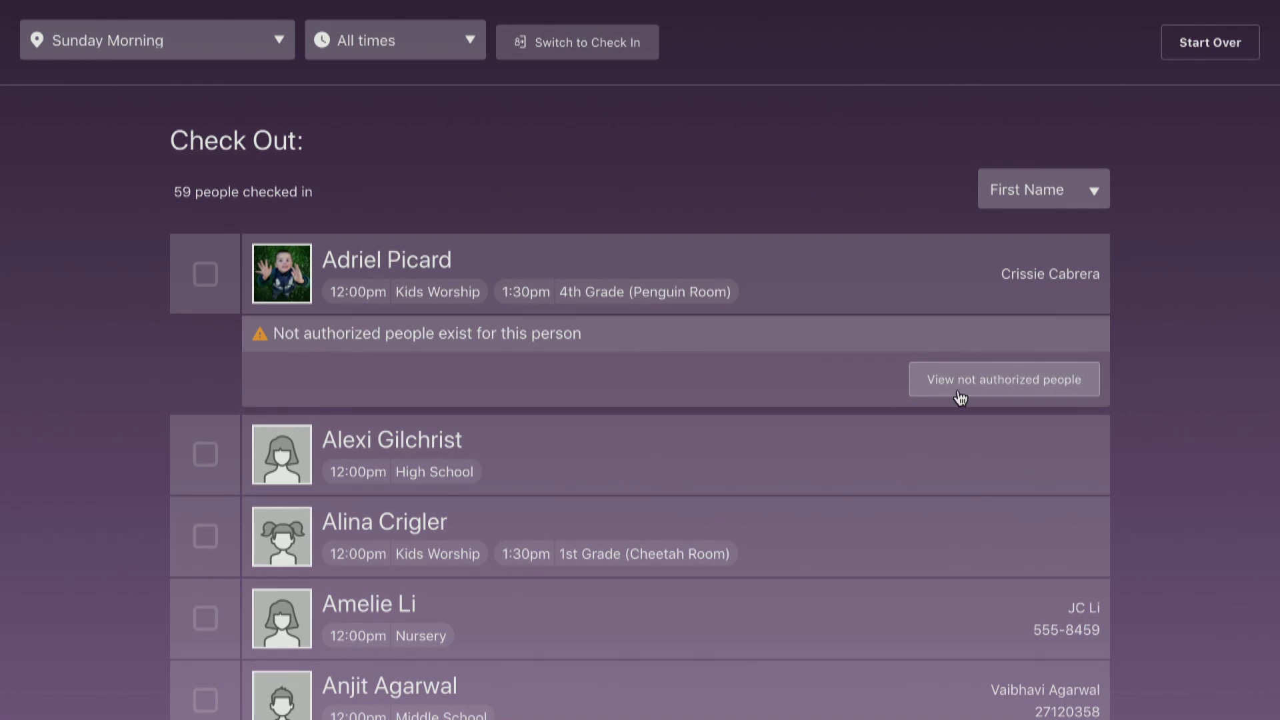
left_click(987, 397)
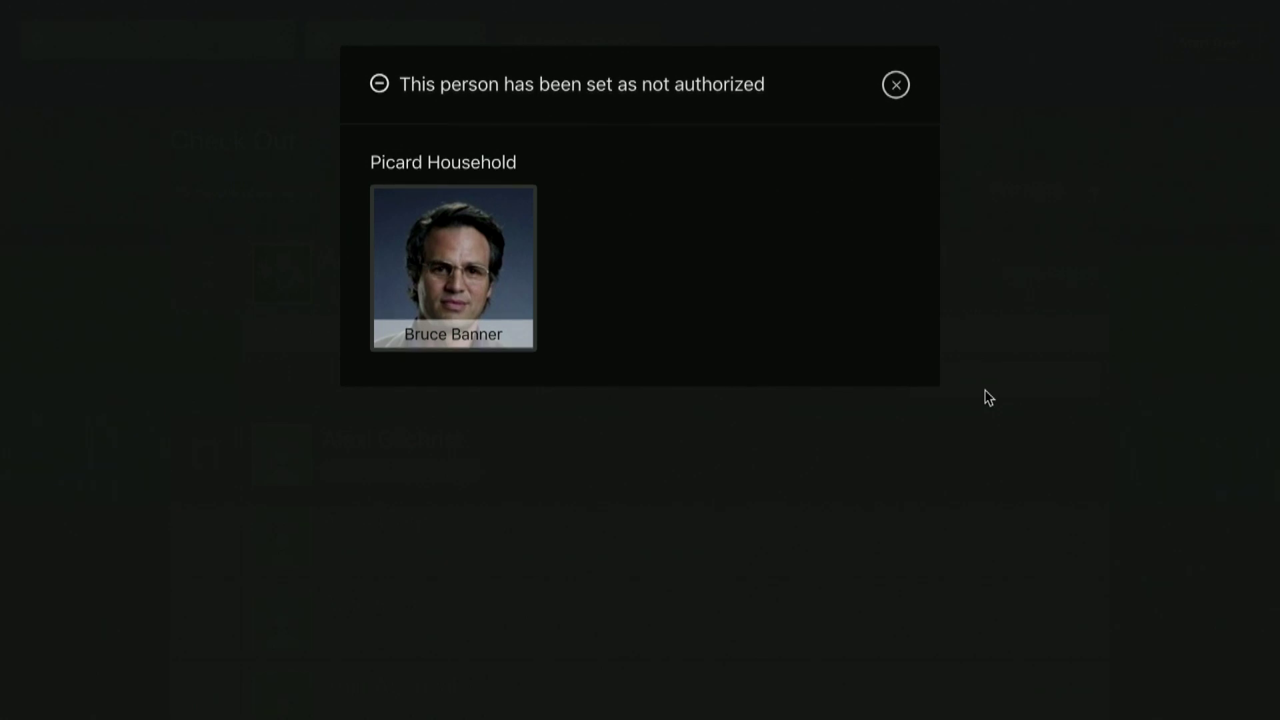
left_click(896, 86)
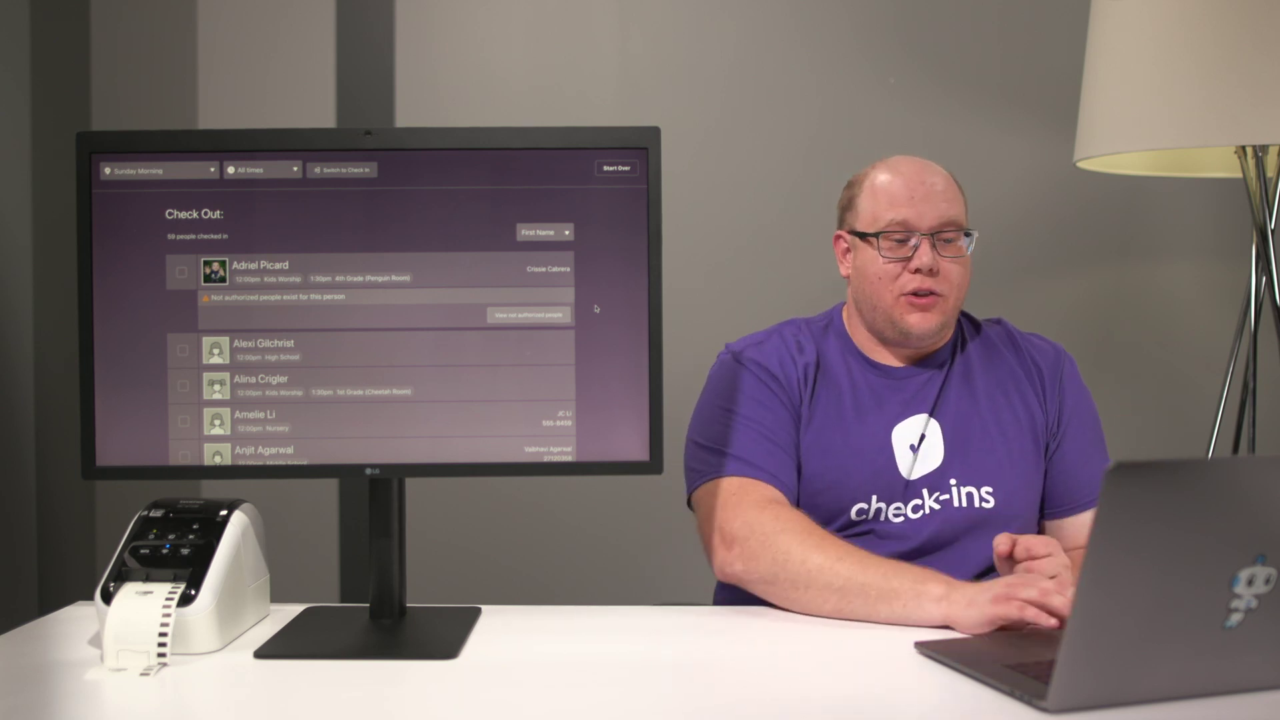
key("ctrl+Left")
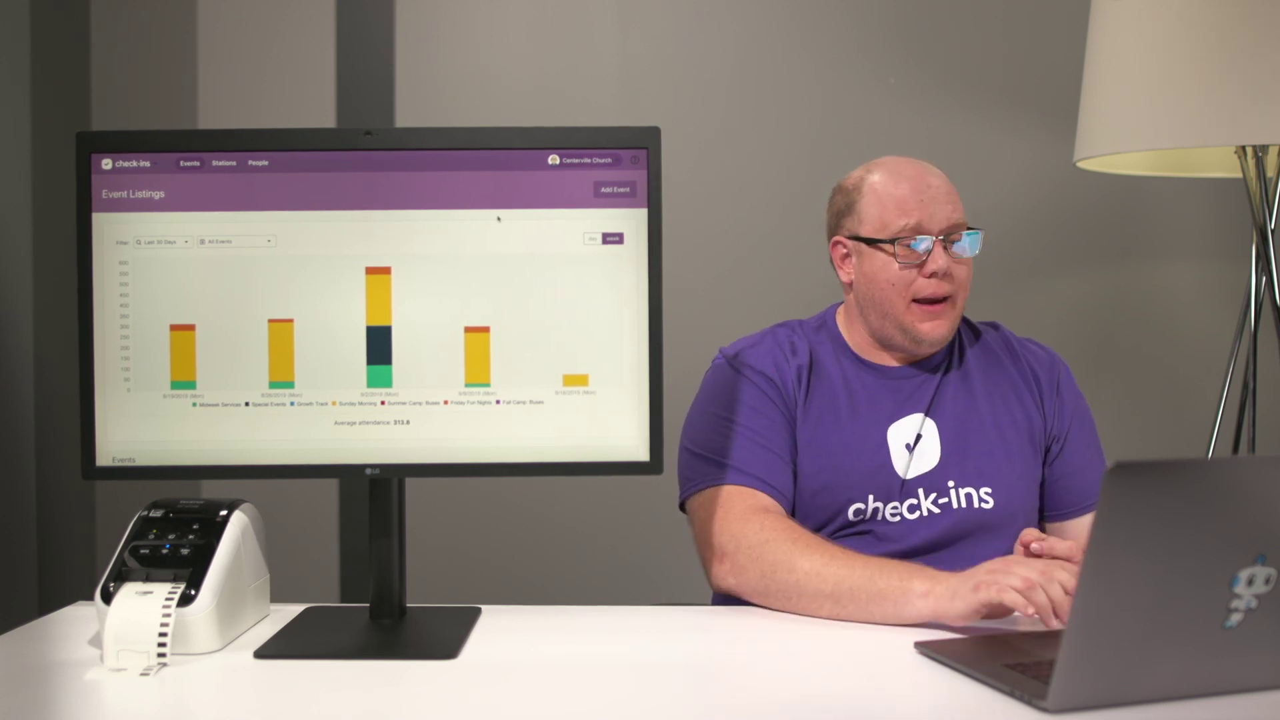
Filter the last-30-days attendance chart to the Sunday Morning event.
scroll(497, 218, "down", 1)
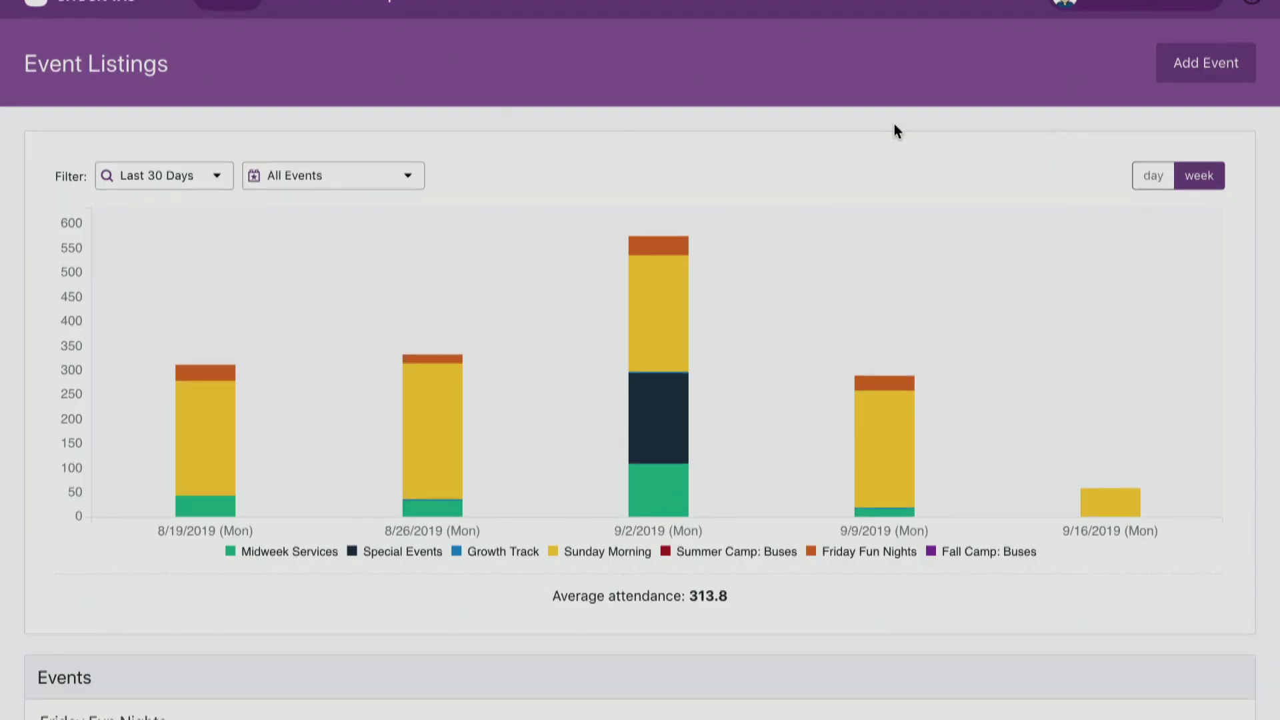
mouse_move(808, 459)
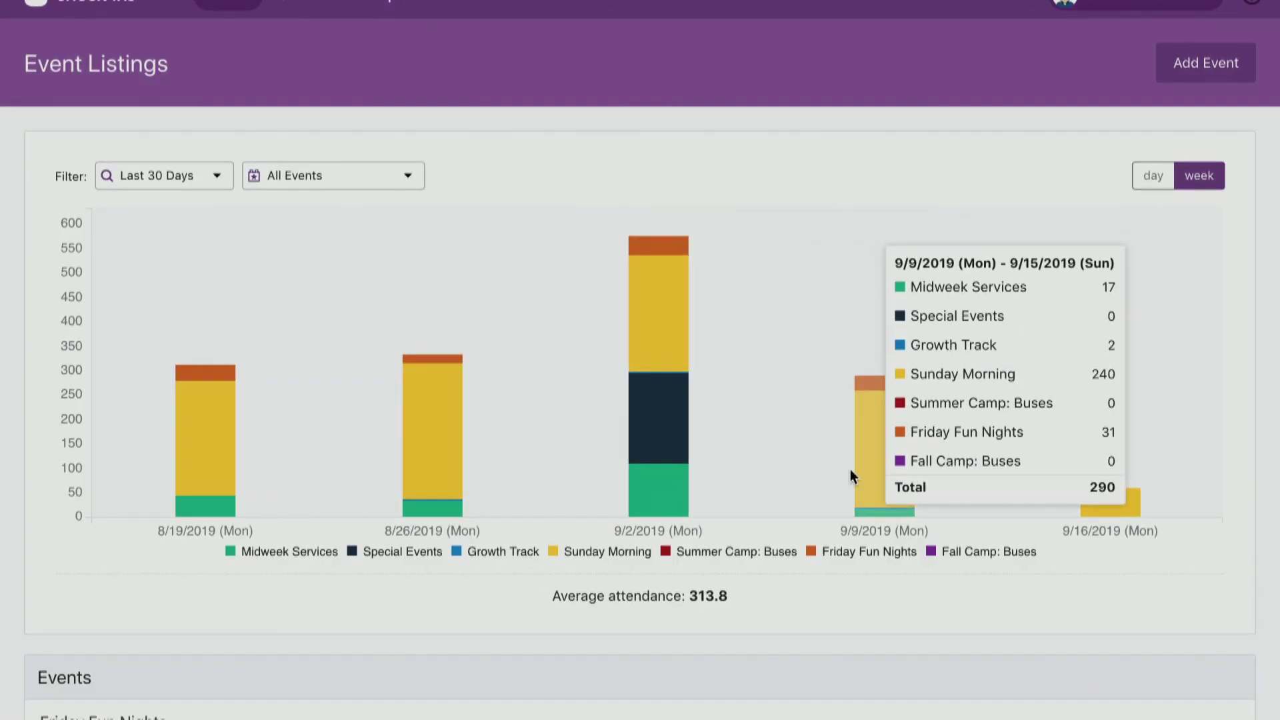
mouse_move(657, 461)
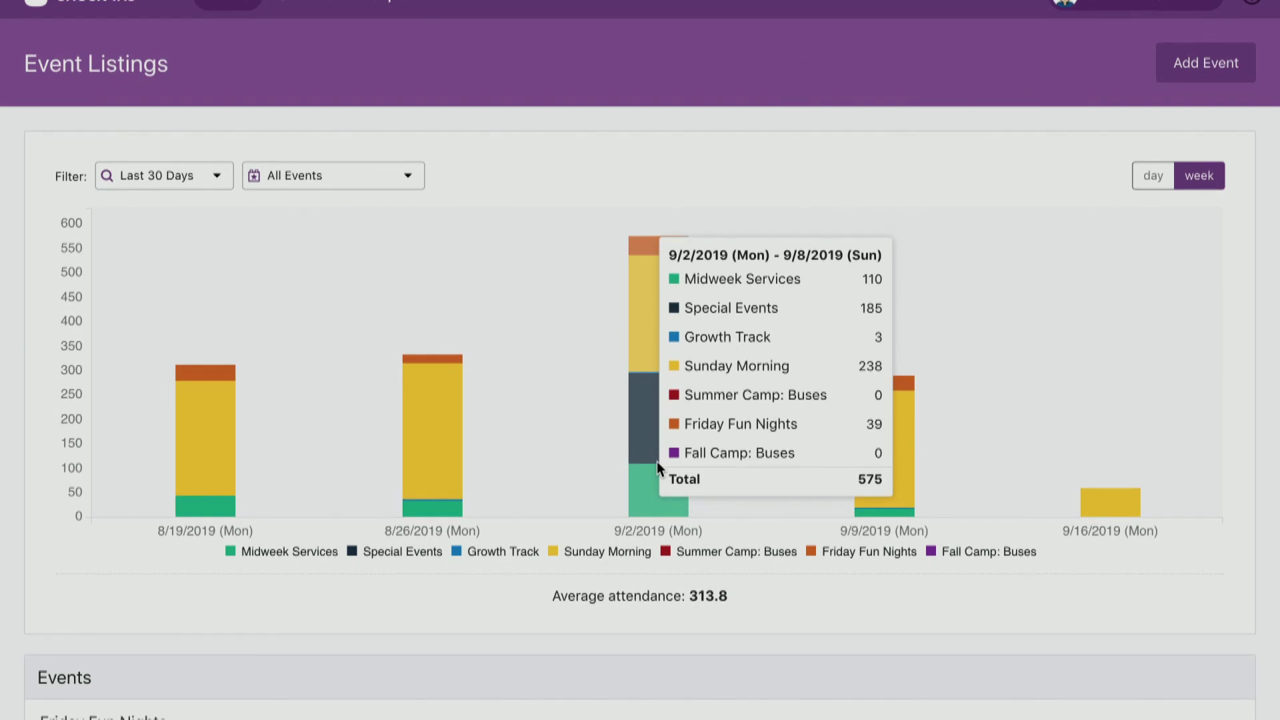
left_click(404, 177)
left_click(382, 266)
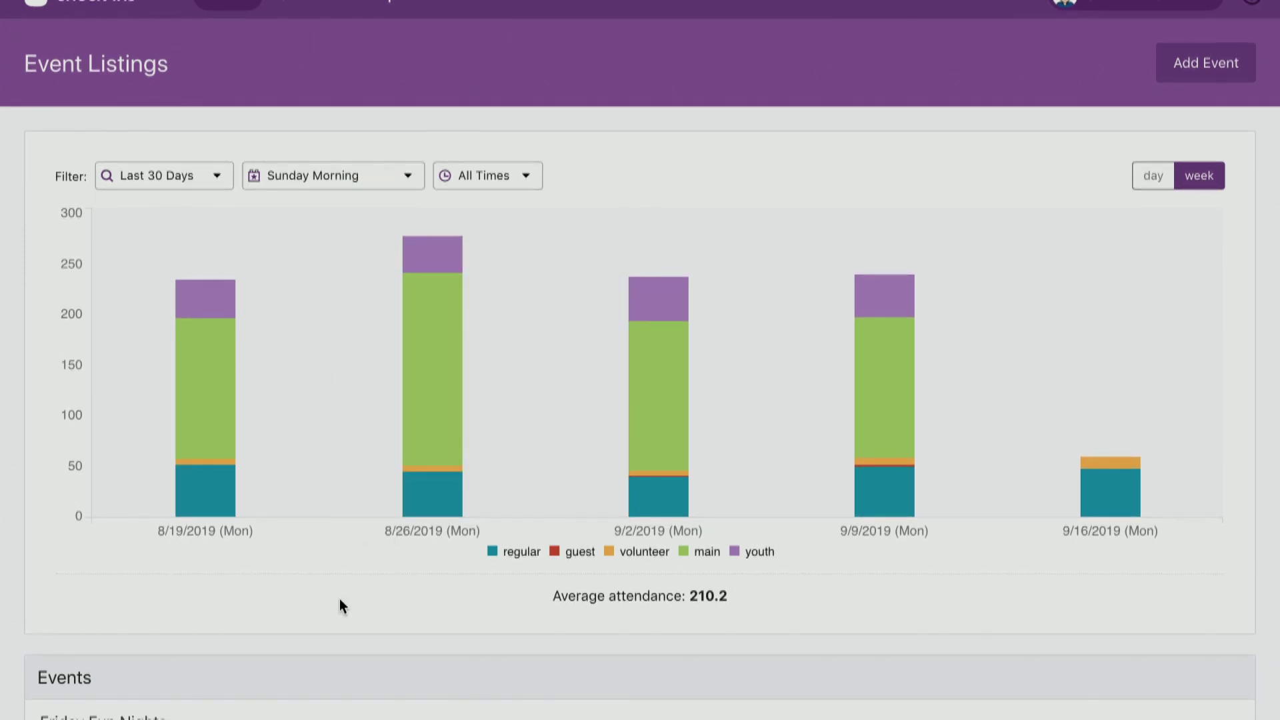
Hide the regular and main categories, leaving guests, volunteers and youth averaging 39.8.
mouse_move(336, 391)
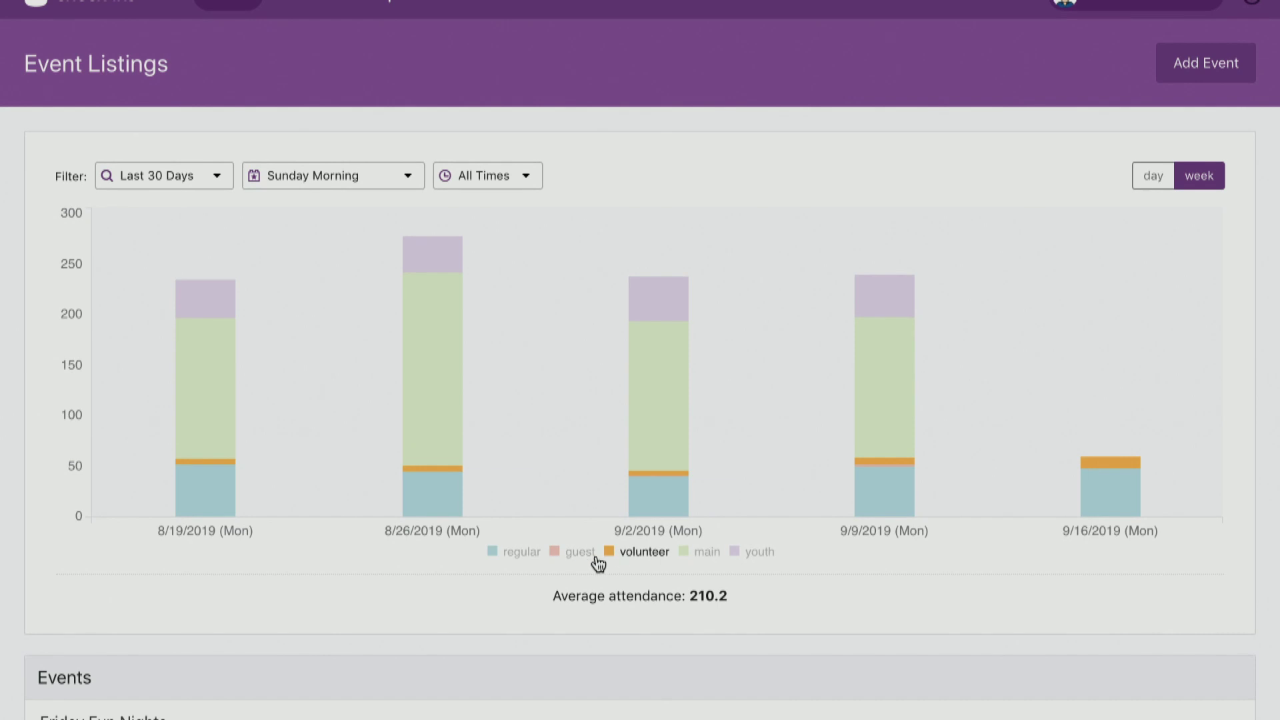
left_click(522, 554)
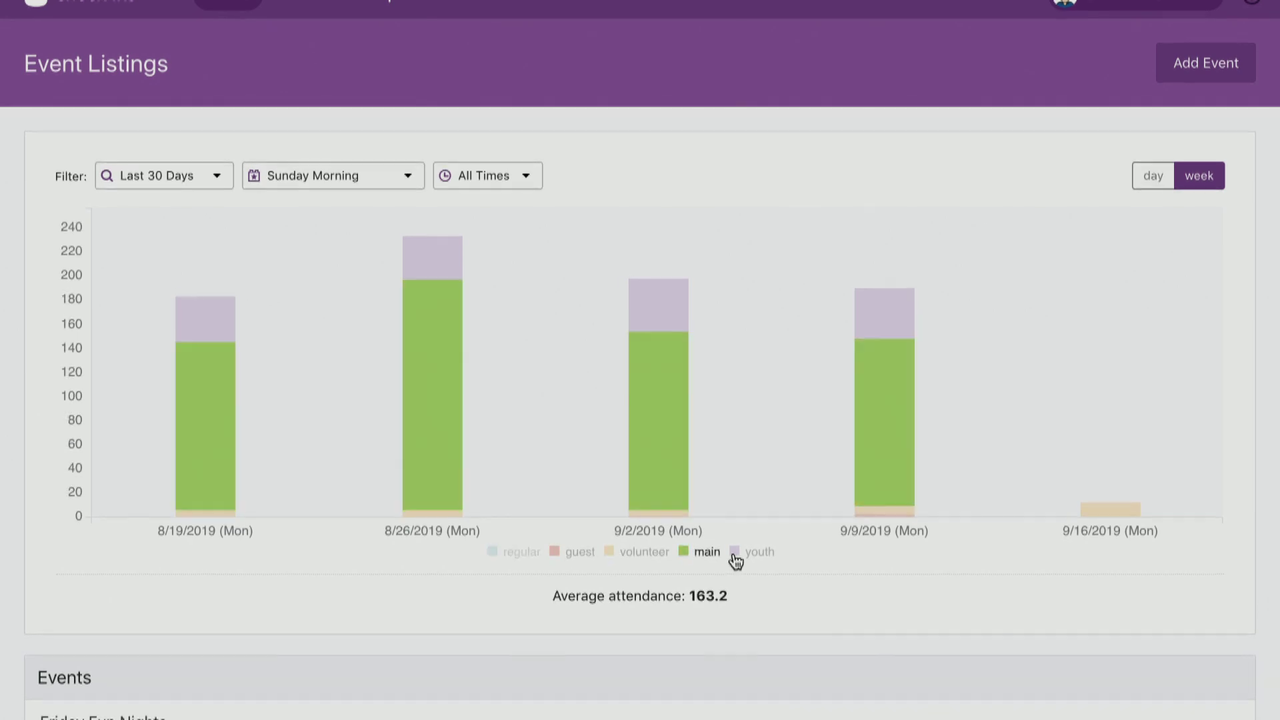
left_click(707, 552)
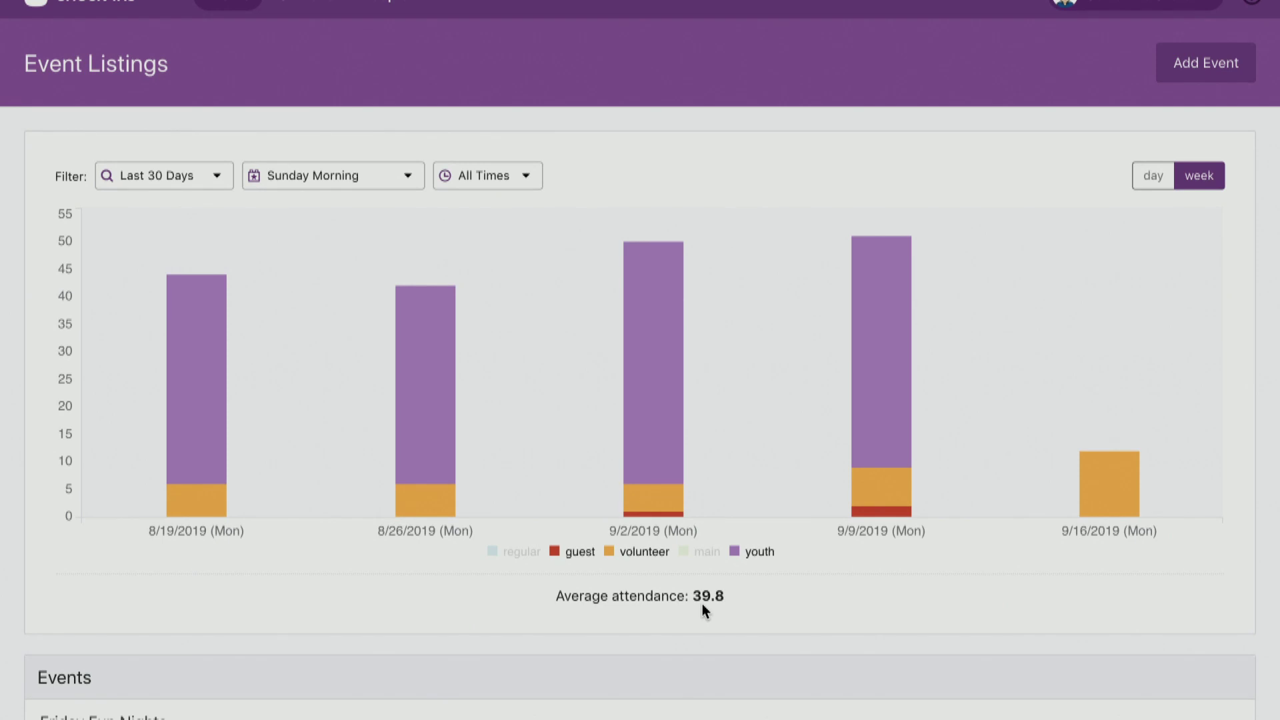
mouse_move(515, 238)
scroll(638, 178, "down", 6)
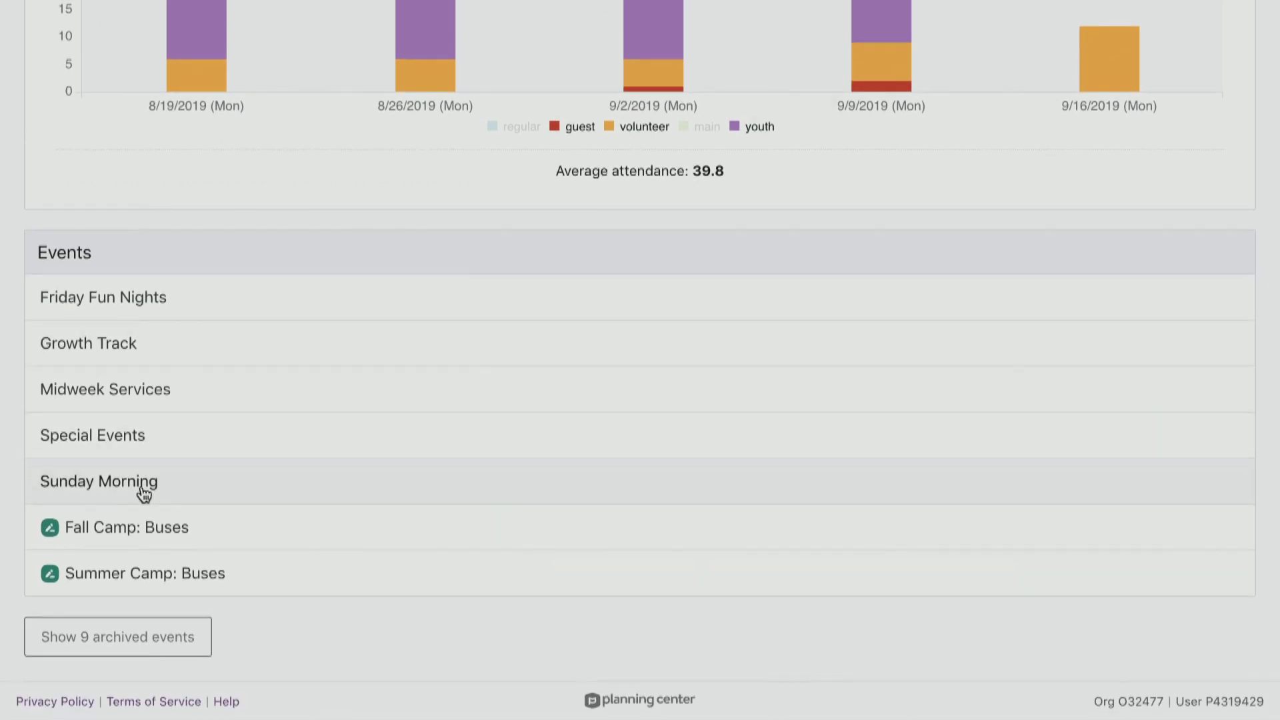
Open Sunday Morning and review its 59 total, 48 regular, 12 volunteers, and Times and Locations panels.
left_click(143, 492)
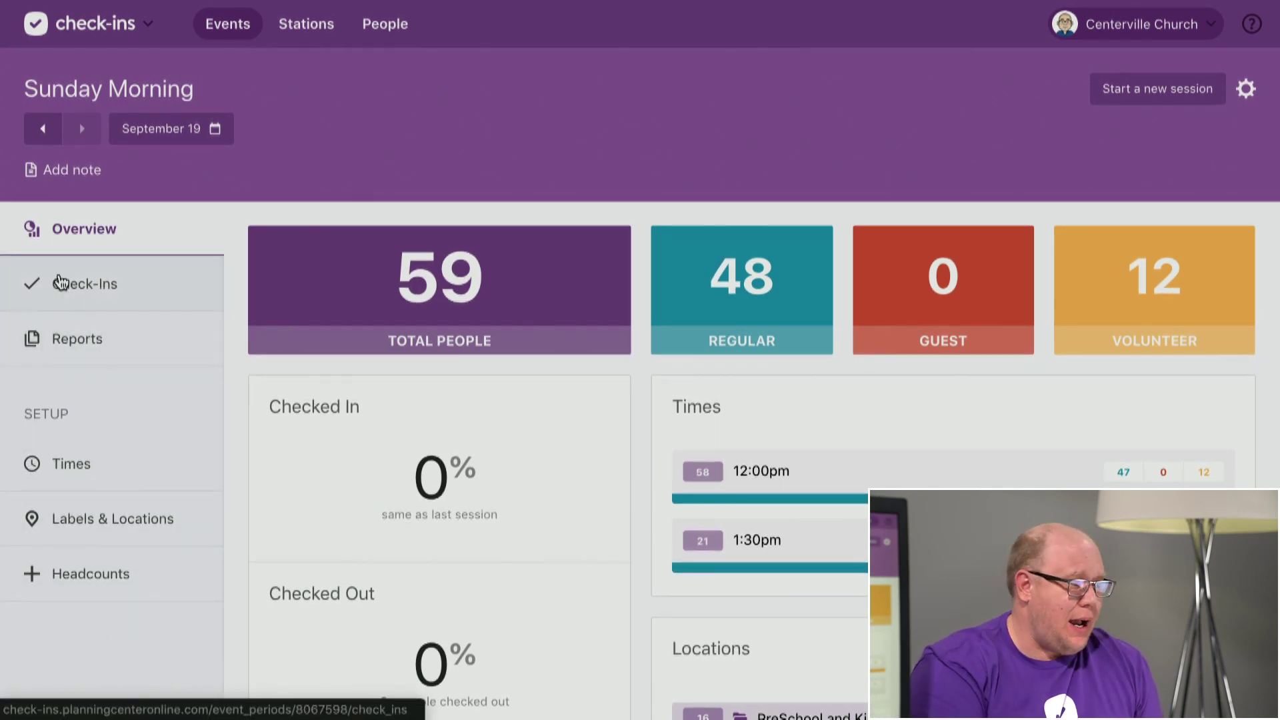
scroll(534, 436, "down", 1)
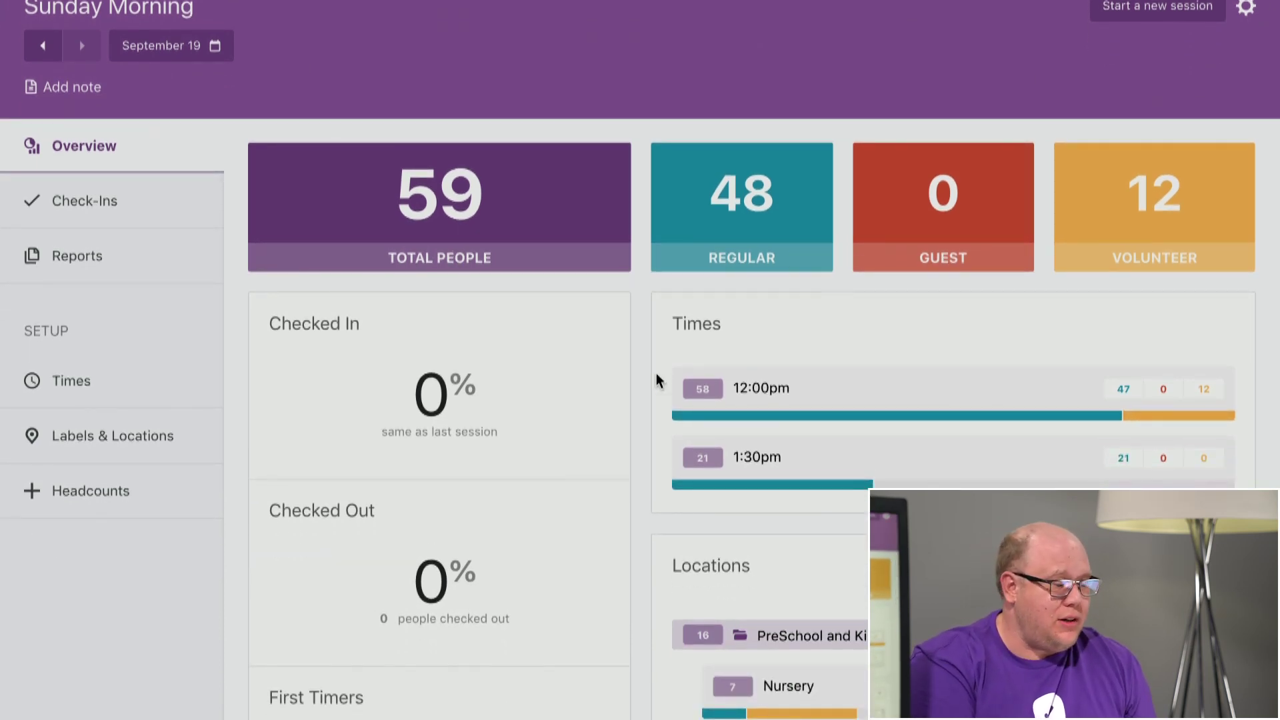
scroll(641, 414, "down", 3)
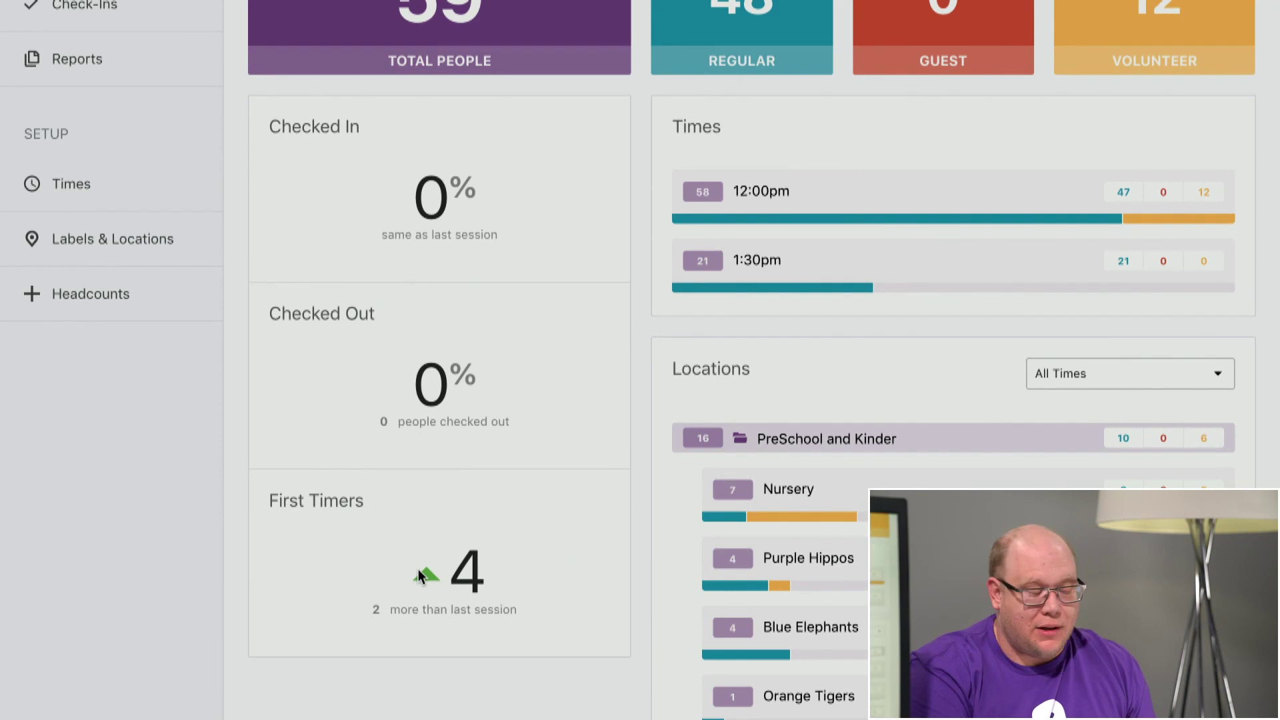
scroll(586, 433, "down", 1)
scroll(603, 496, "up", 1)
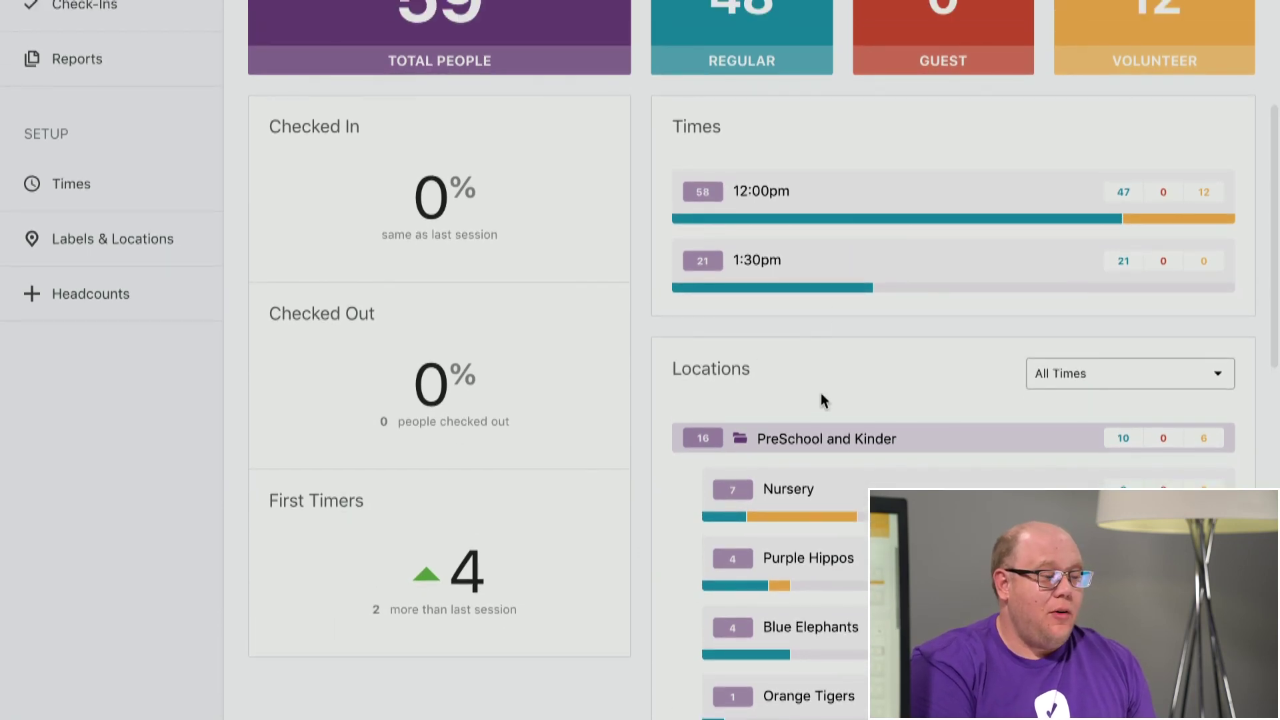
scroll(821, 393, "down", 5)
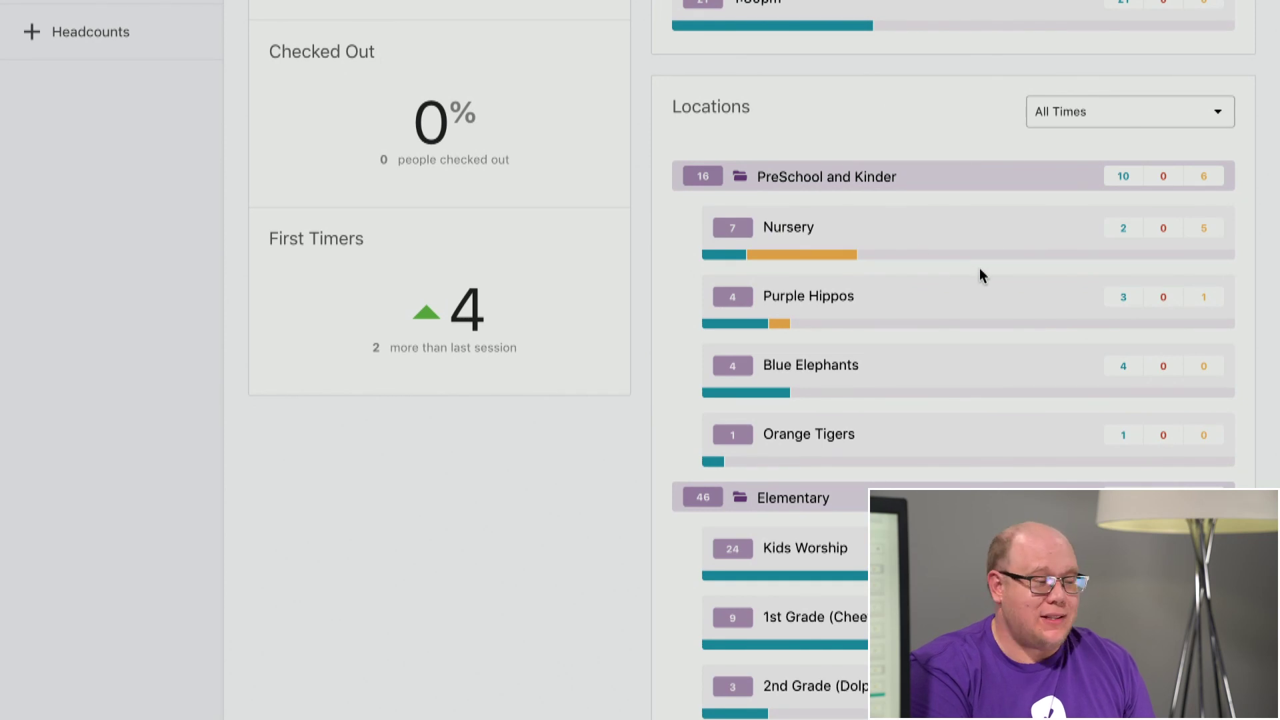
scroll(979, 273, "up", 3)
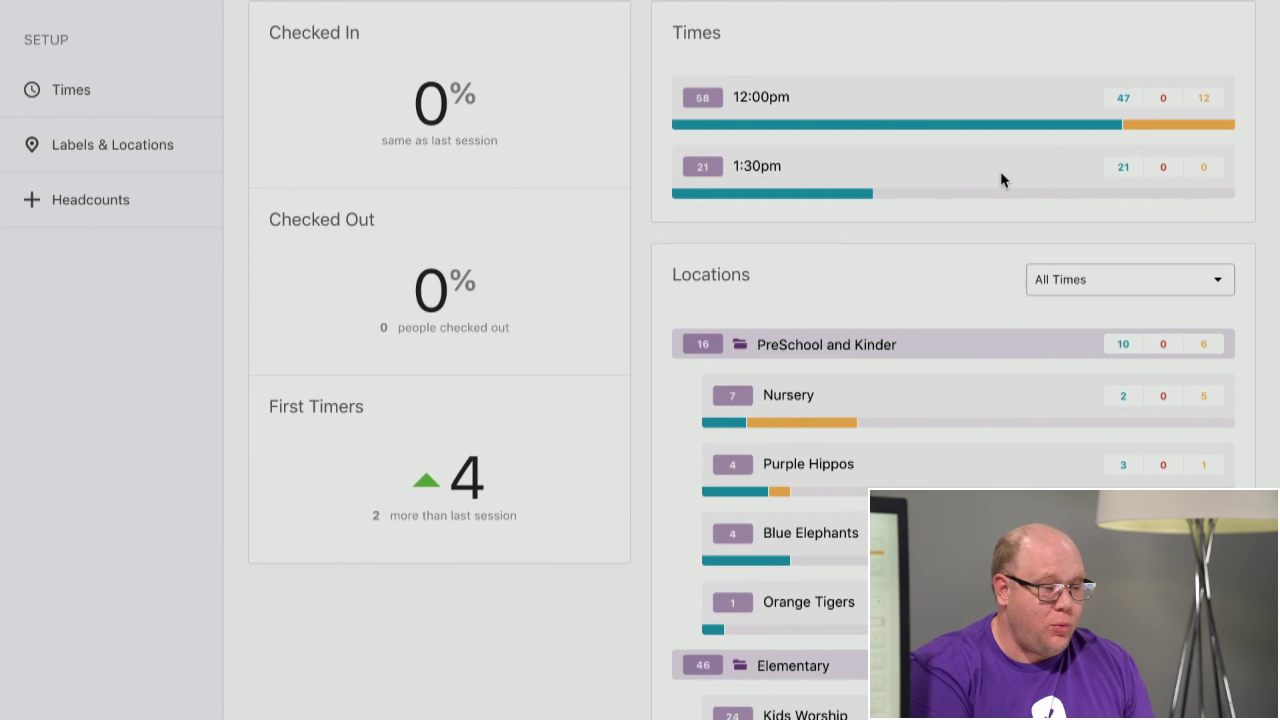
scroll(966, 257, "down", 4)
scroll(966, 260, "down", 5)
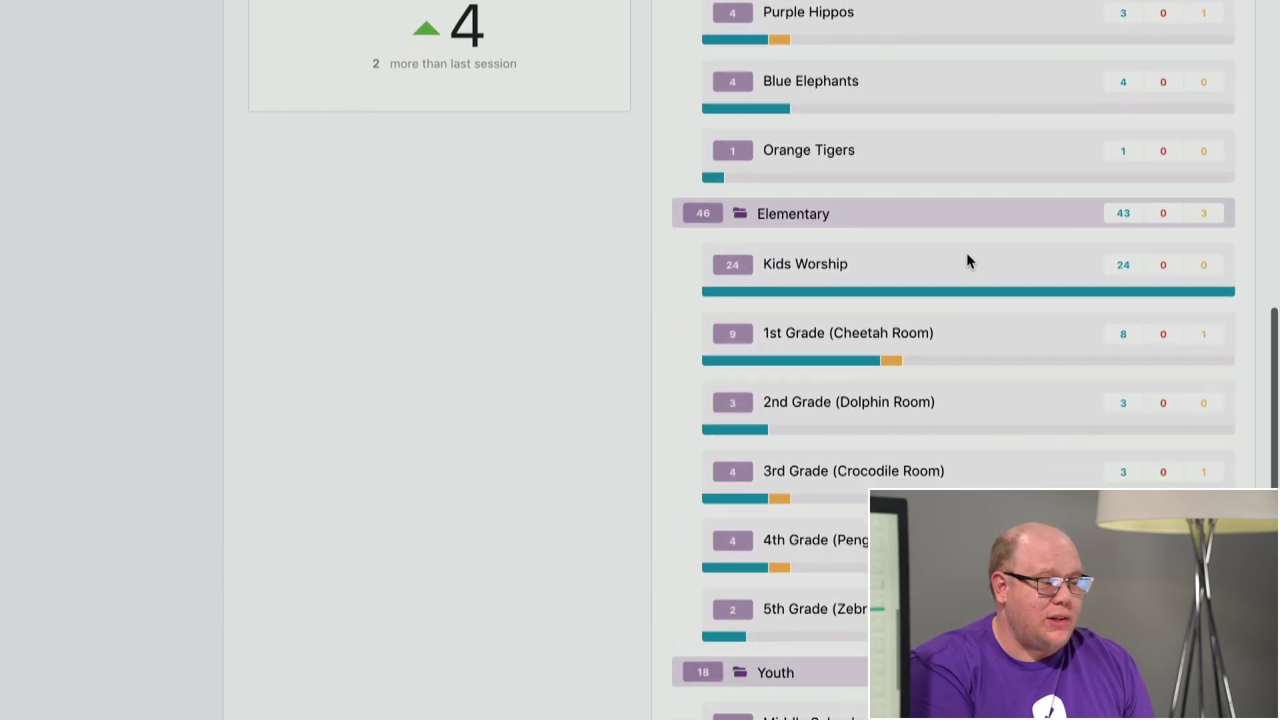
scroll(968, 260, "up", 1)
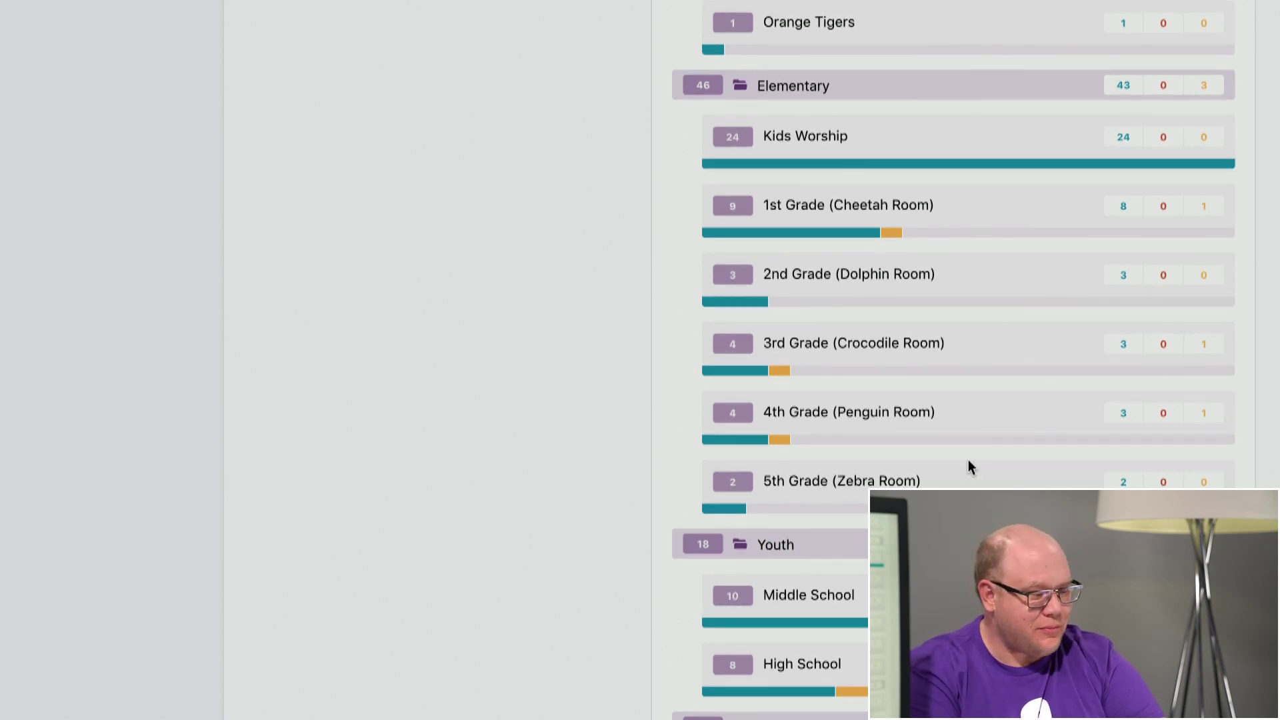
scroll(968, 465, "down", 4)
scroll(968, 460, "up", 9)
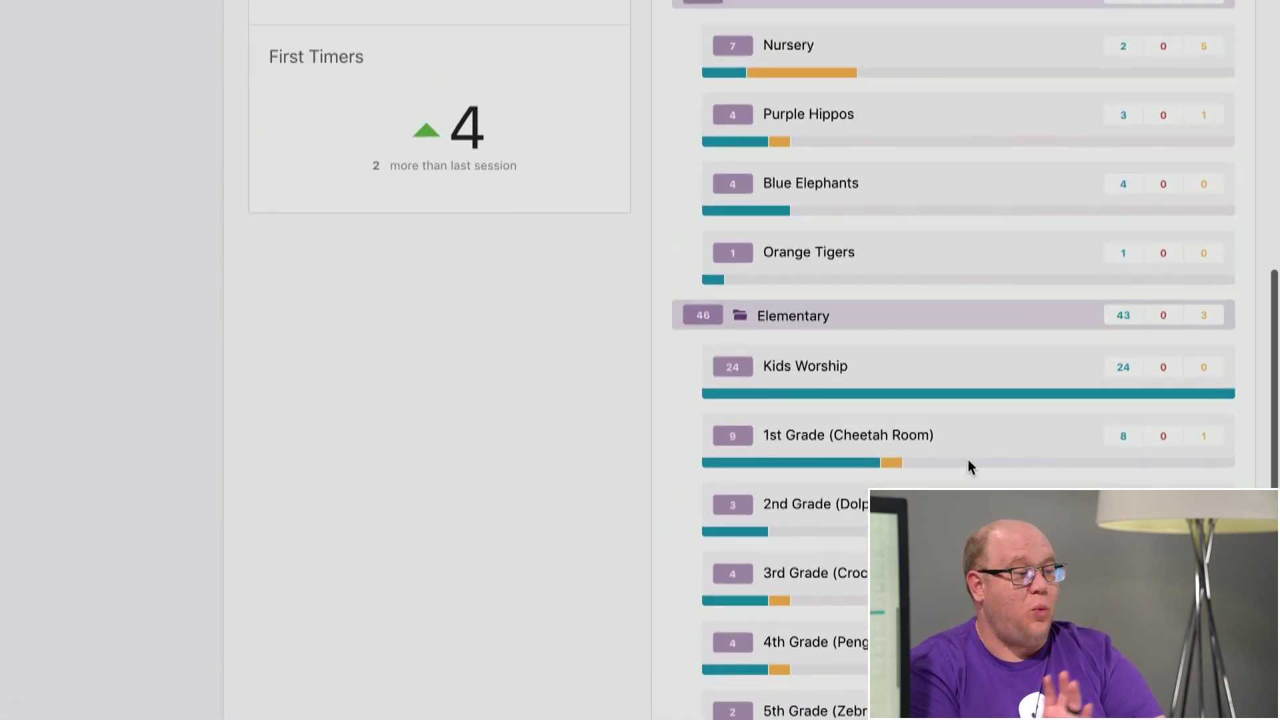
scroll(968, 460, "up", 9)
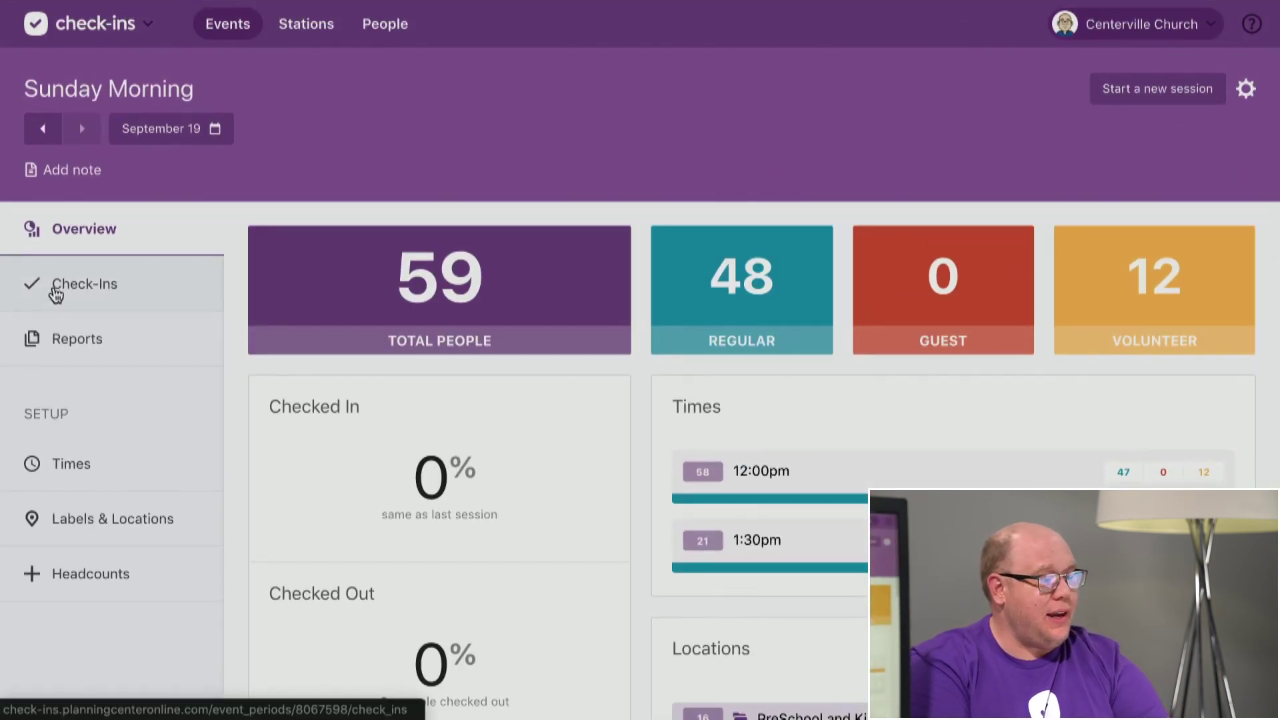
Open Sunday Morning's check-ins list, try a name search for 'as', and check the locations filter.
left_click(56, 294)
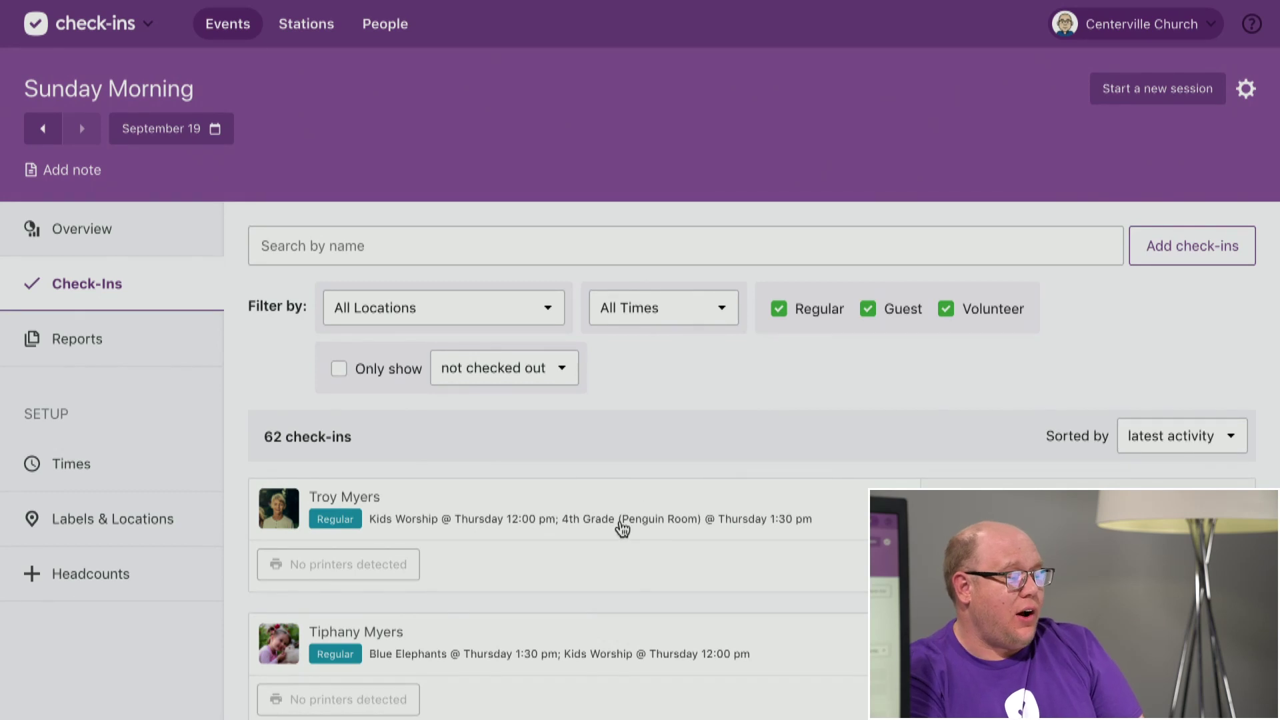
left_click(682, 247)
type("a")
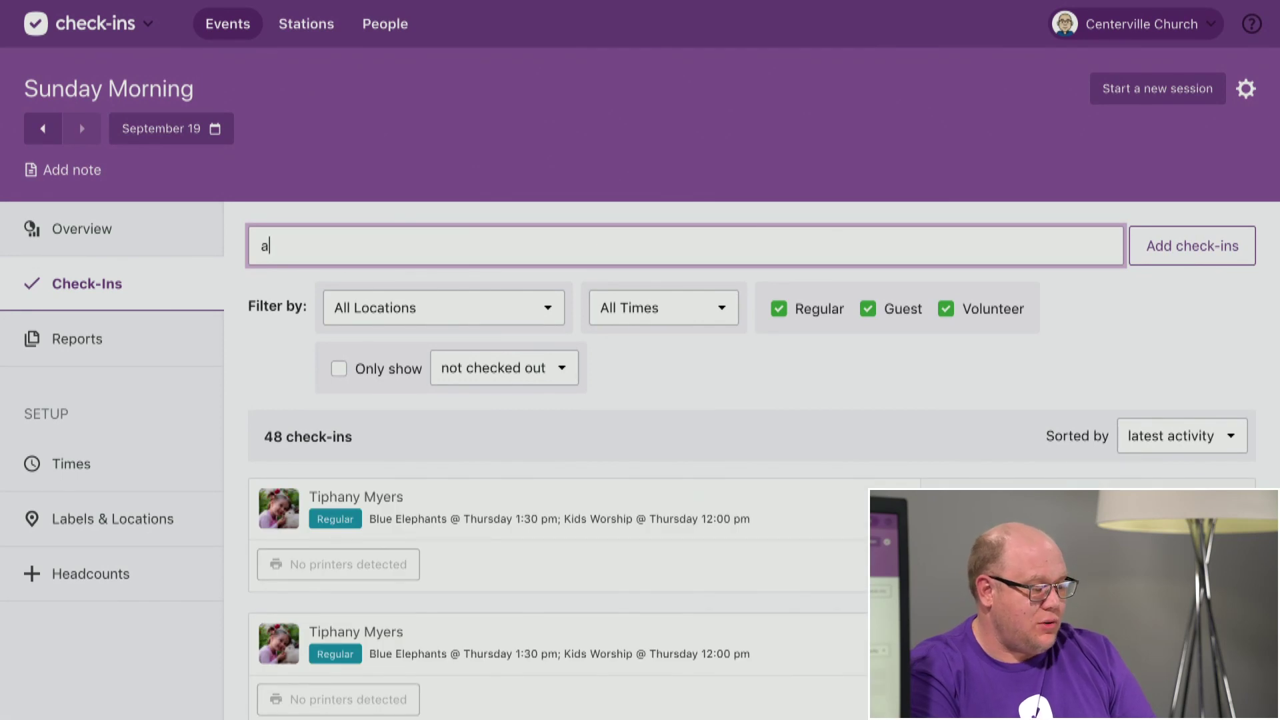
type("s")
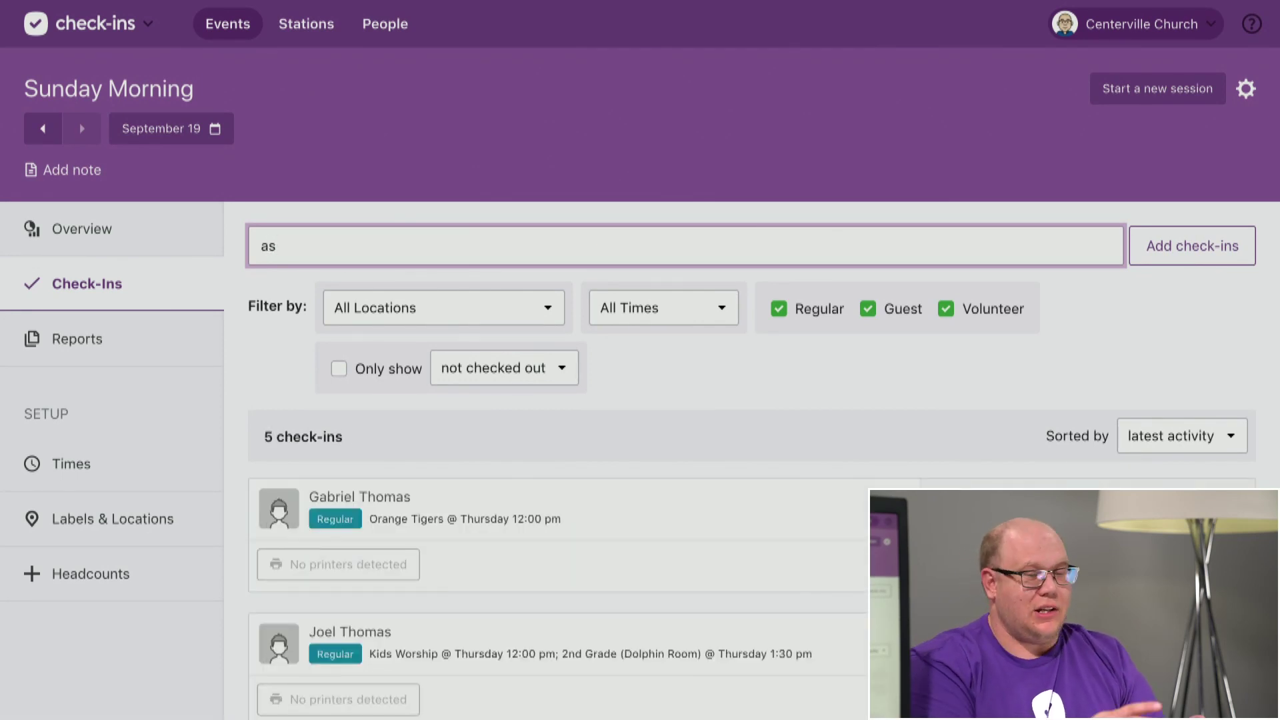
key("BackSpace")
key("BackSpace")
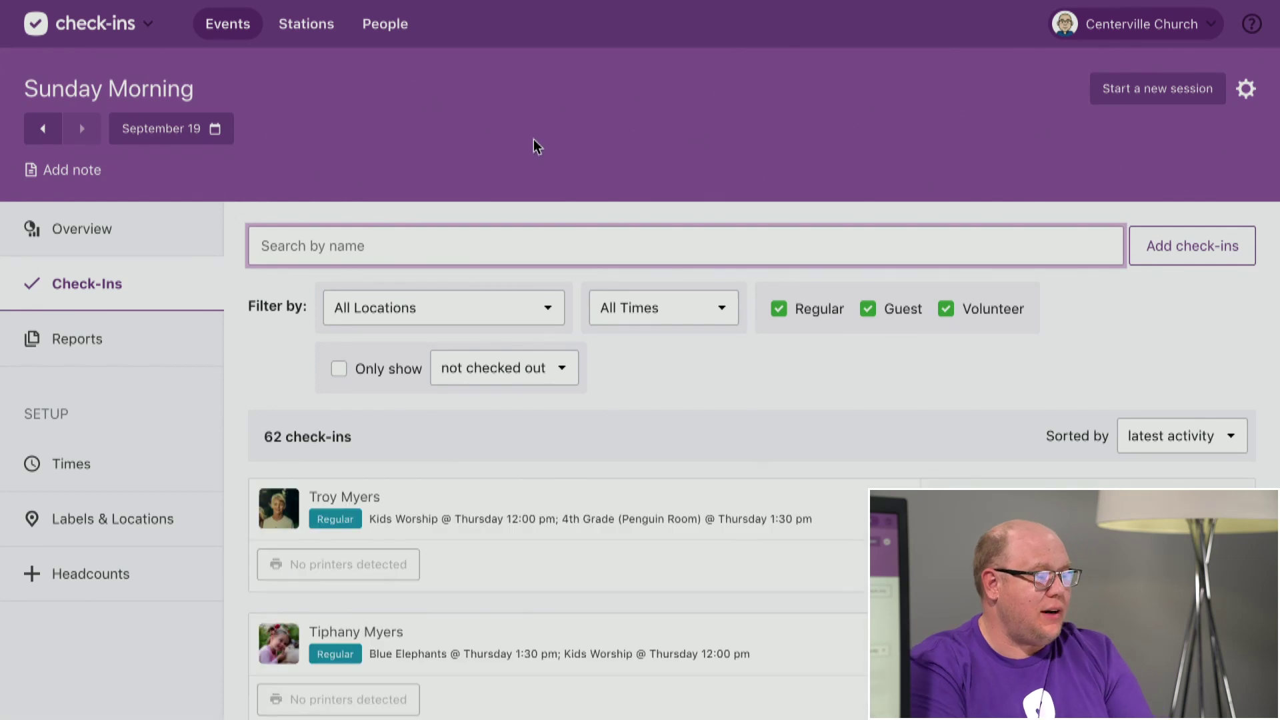
left_click(543, 307)
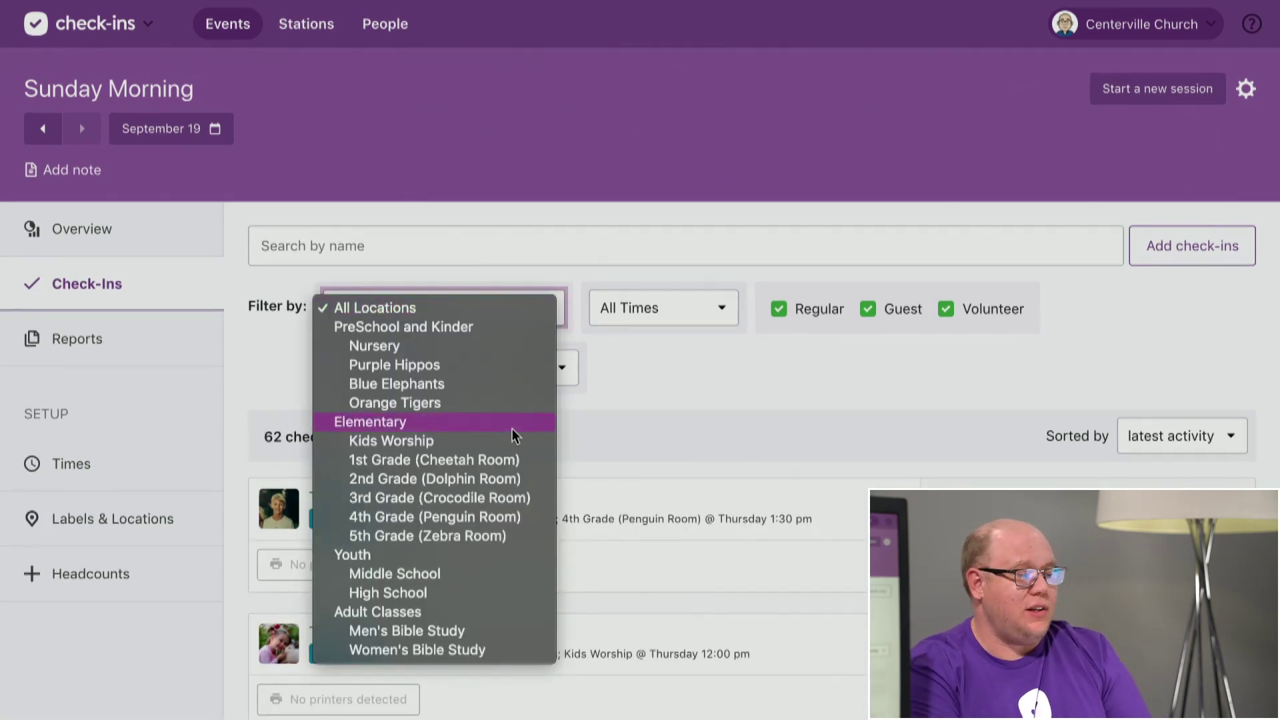
left_click(665, 414)
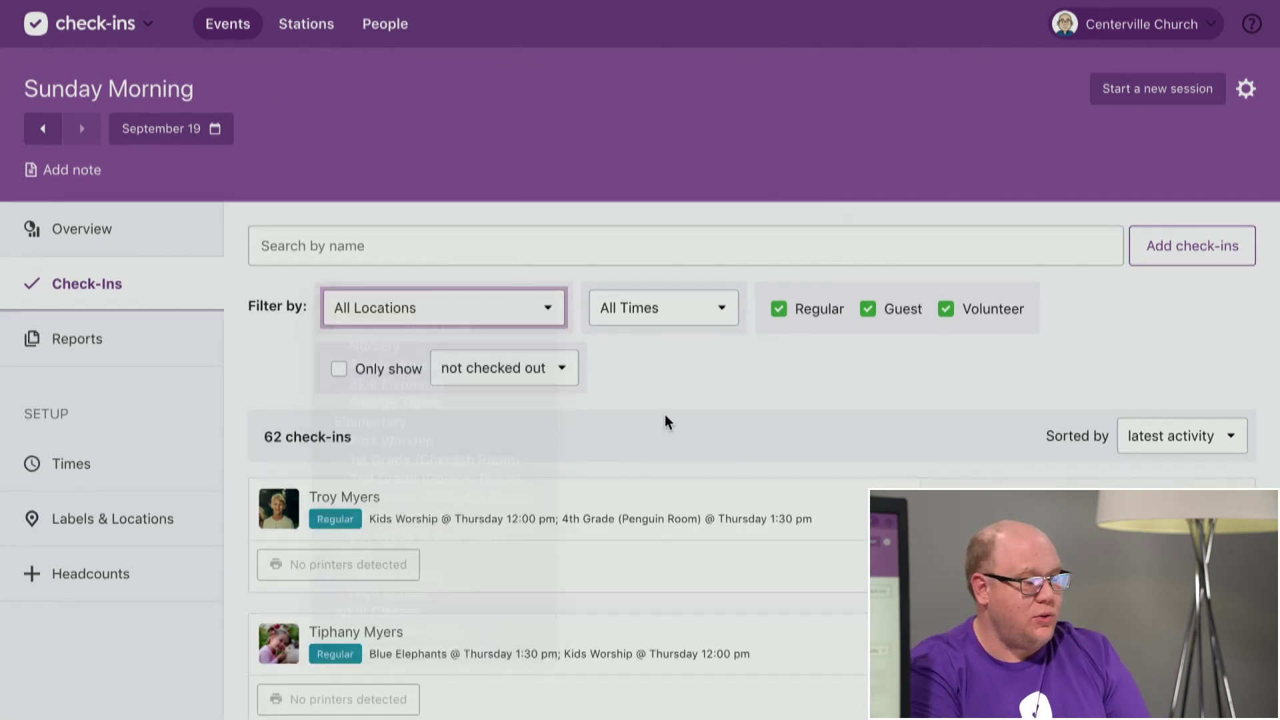
Toggle the Regular and Volunteer filters back on so all 62 check-ins are listed.
left_click(819, 309)
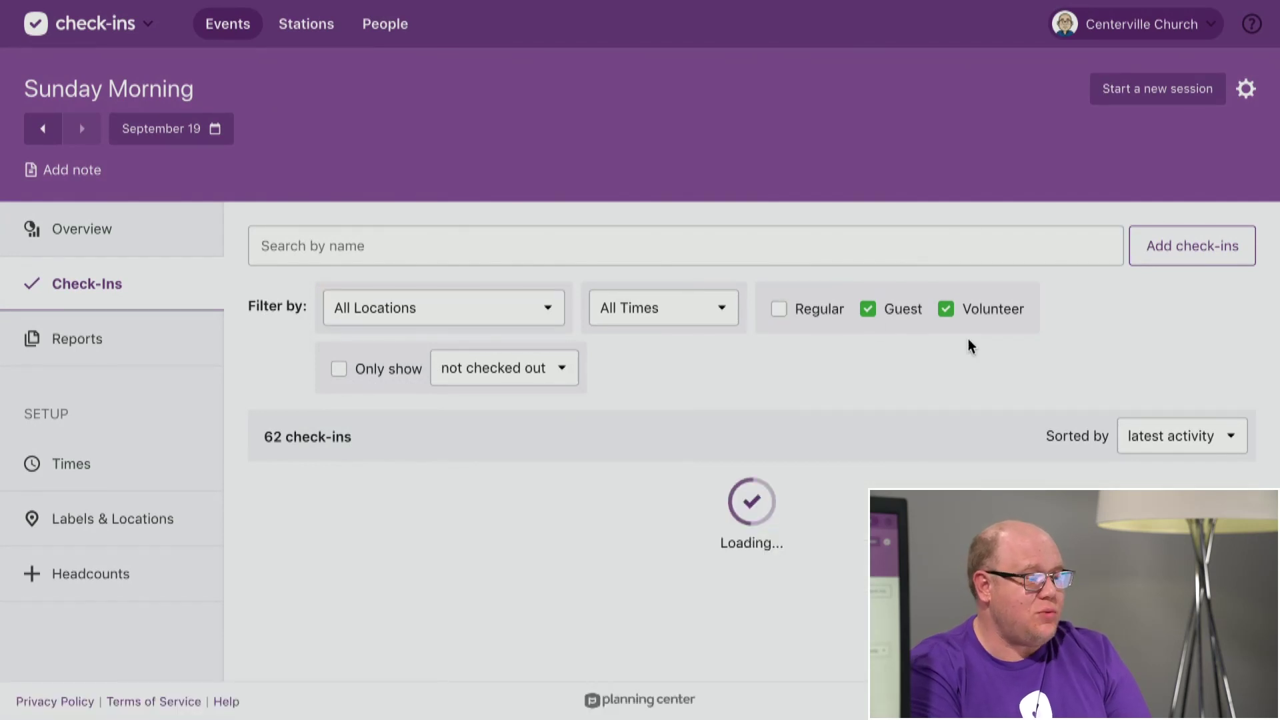
left_click(974, 311)
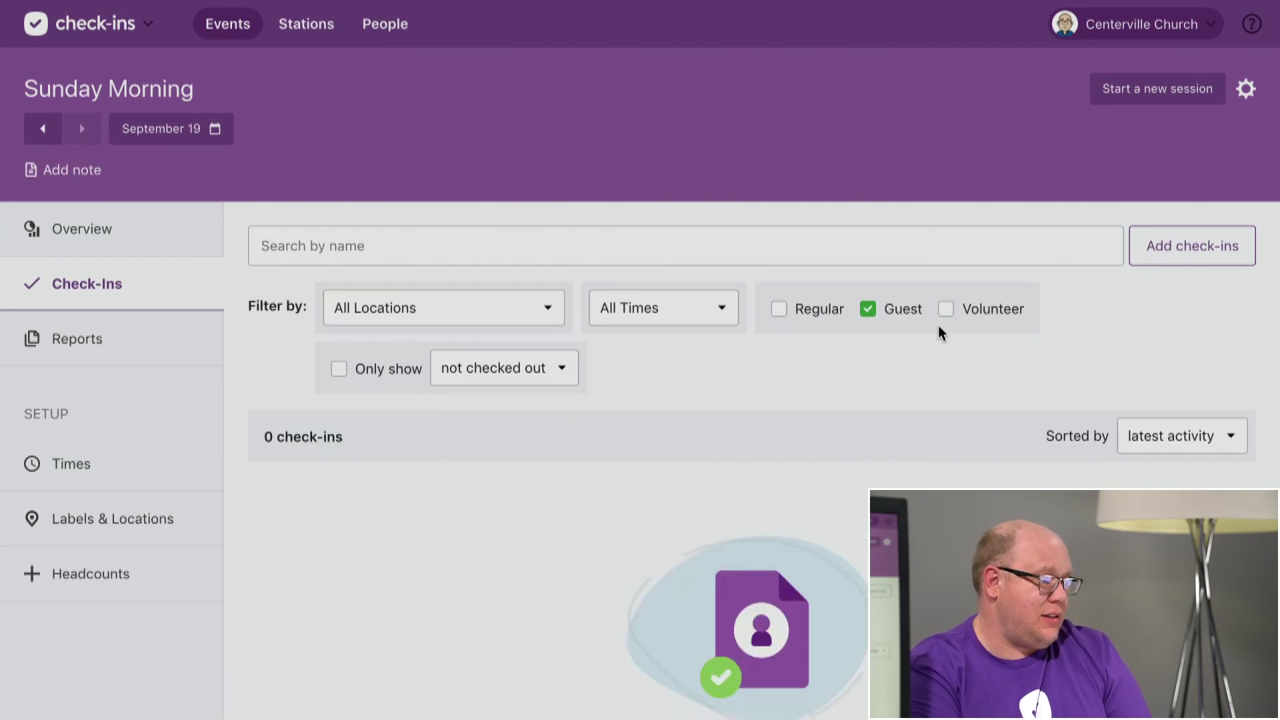
left_click(948, 308)
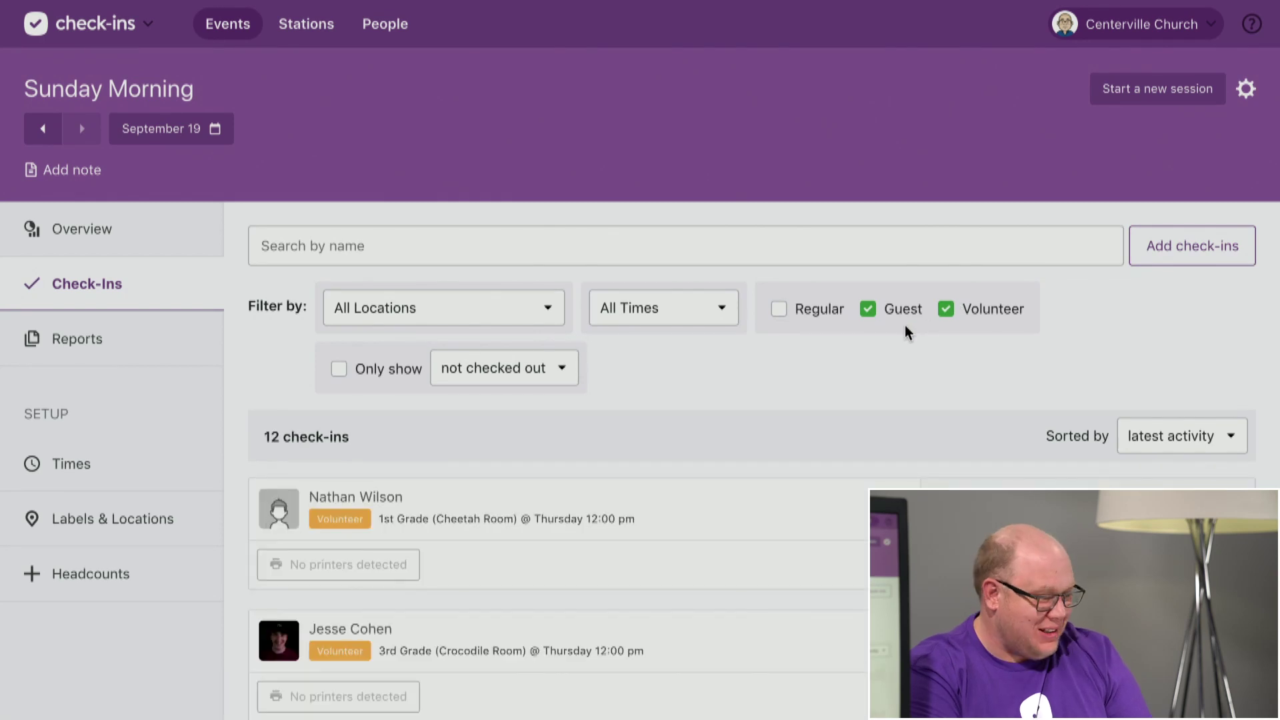
left_click(819, 308)
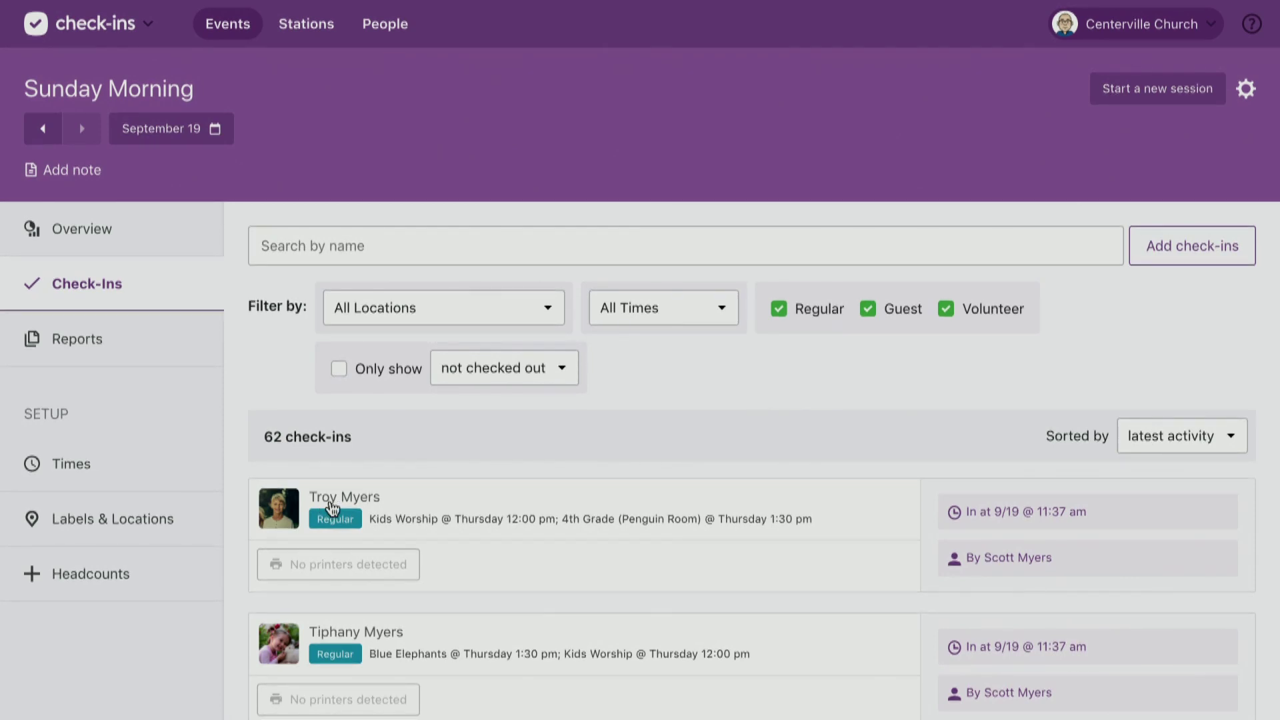
View a child's check-in details.
left_click(635, 524)
scroll(646, 507, "down", 4)
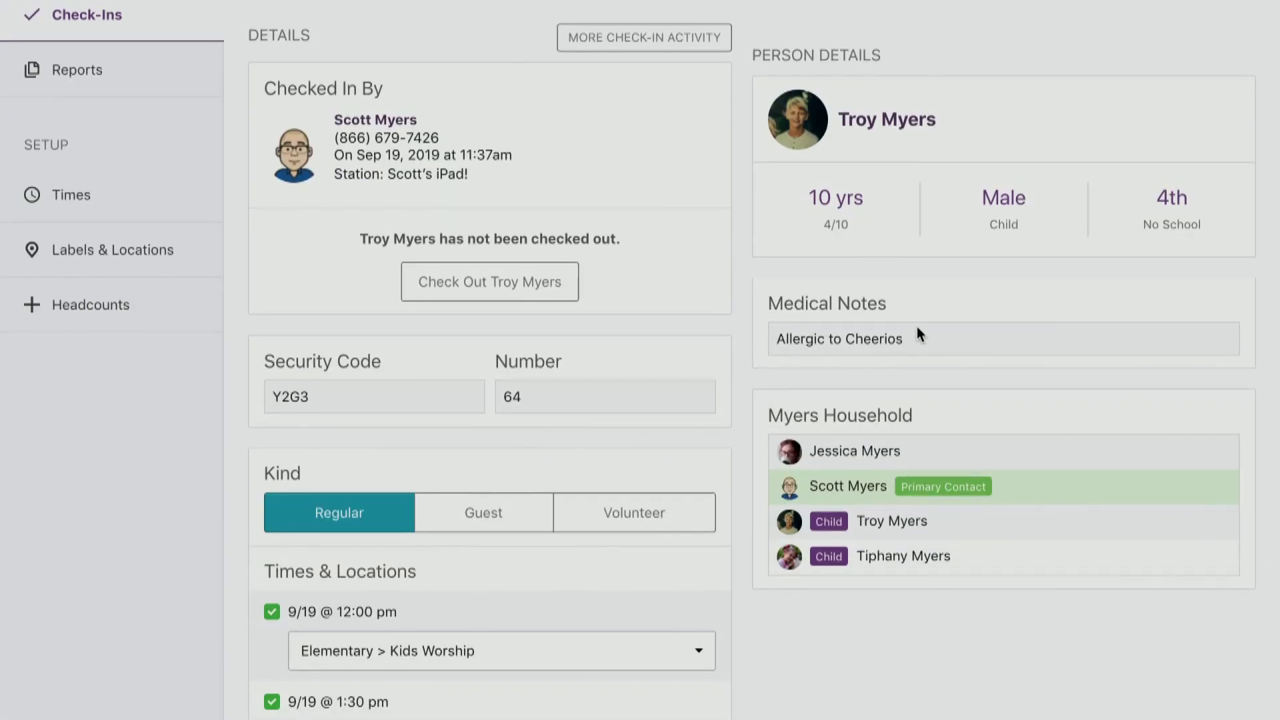
scroll(914, 334, "up", 1)
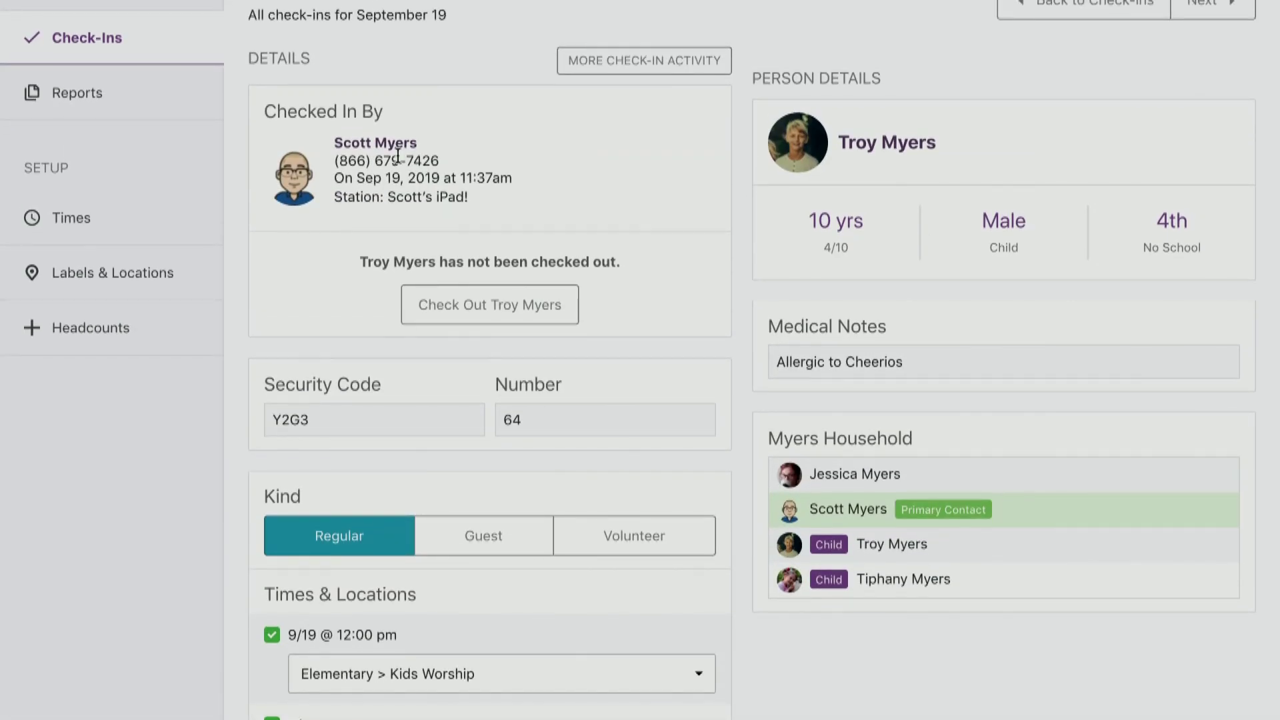
scroll(1029, 595, "down", 3)
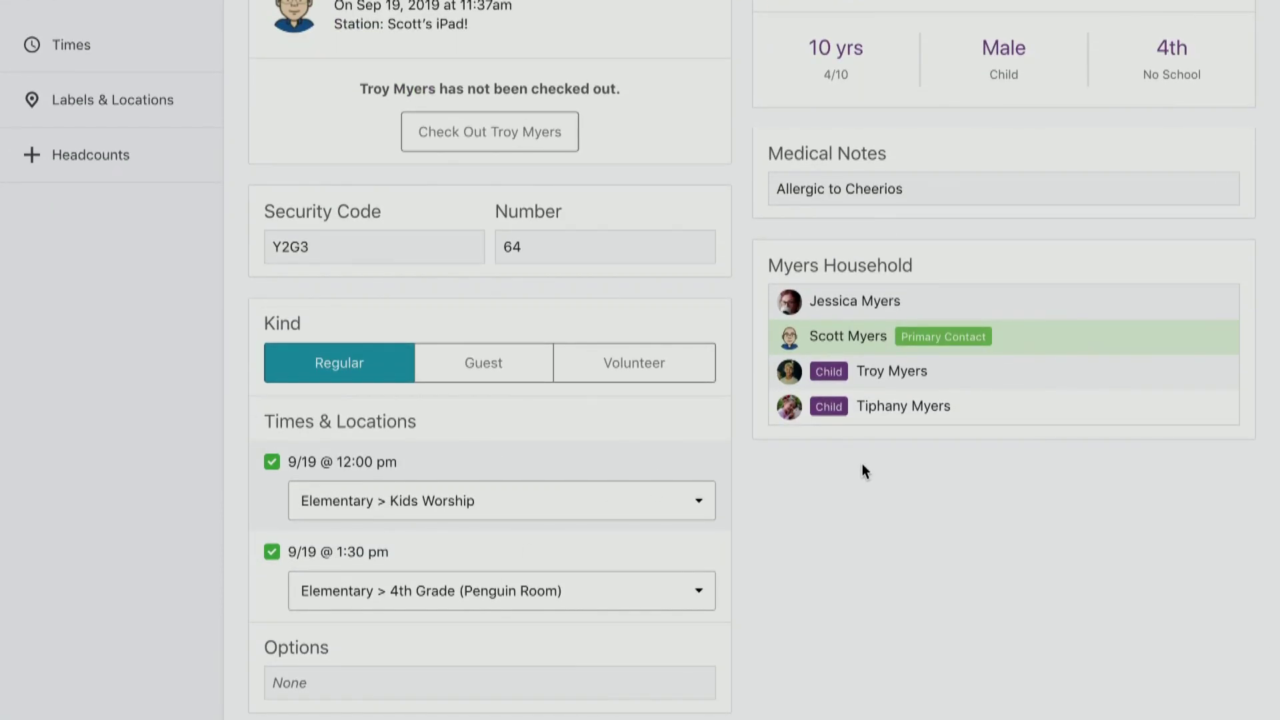
scroll(862, 462, "up", 5)
Leave the check-in details and open the event's Reports page with First Time Visitors, Room Roster and Times.
scroll(862, 462, "left", 3)
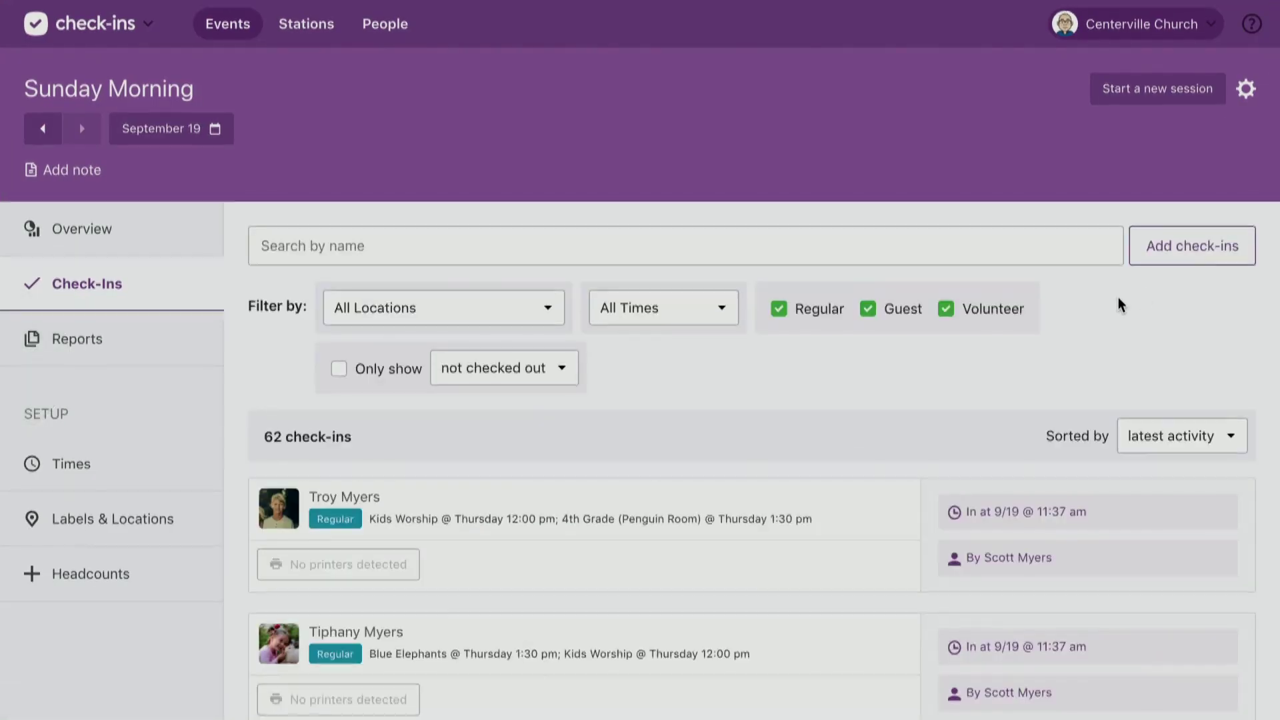
left_click(1231, 264)
left_click(112, 341)
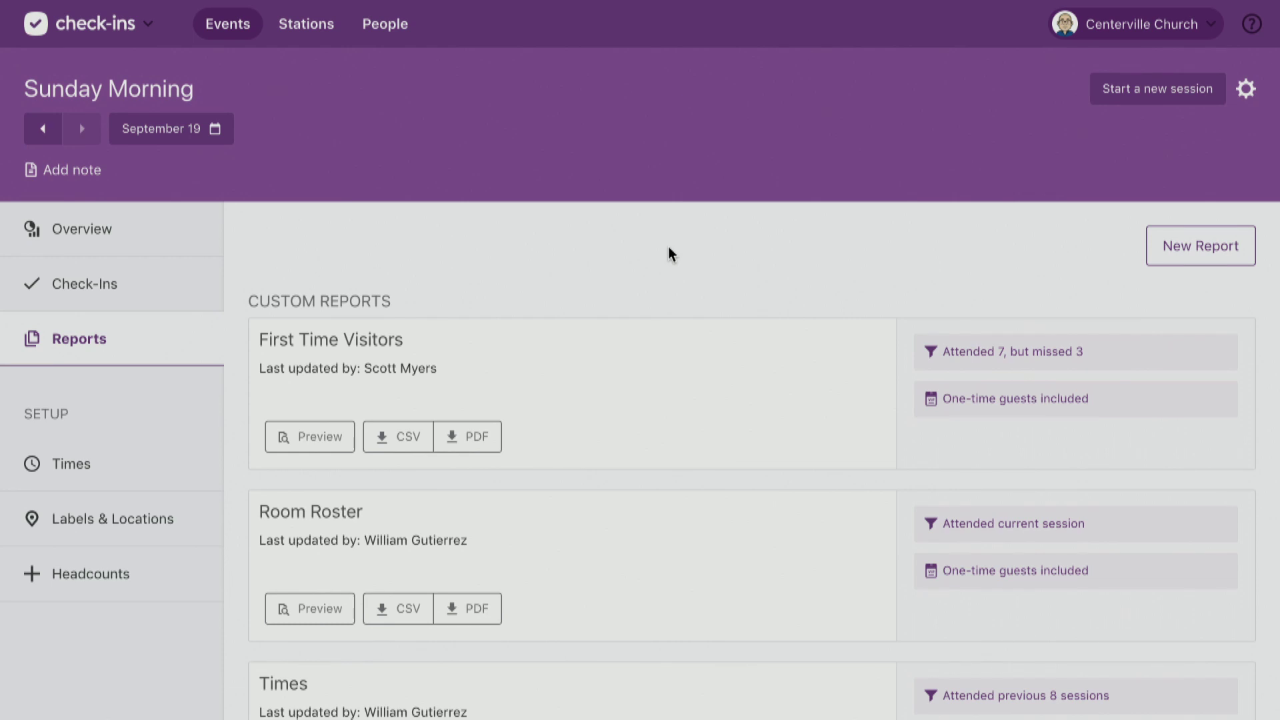
Open the First Time Visitors report editor and review its Scope (past 7 sessions, missing 3), Layout and Include sections.
left_click(480, 362)
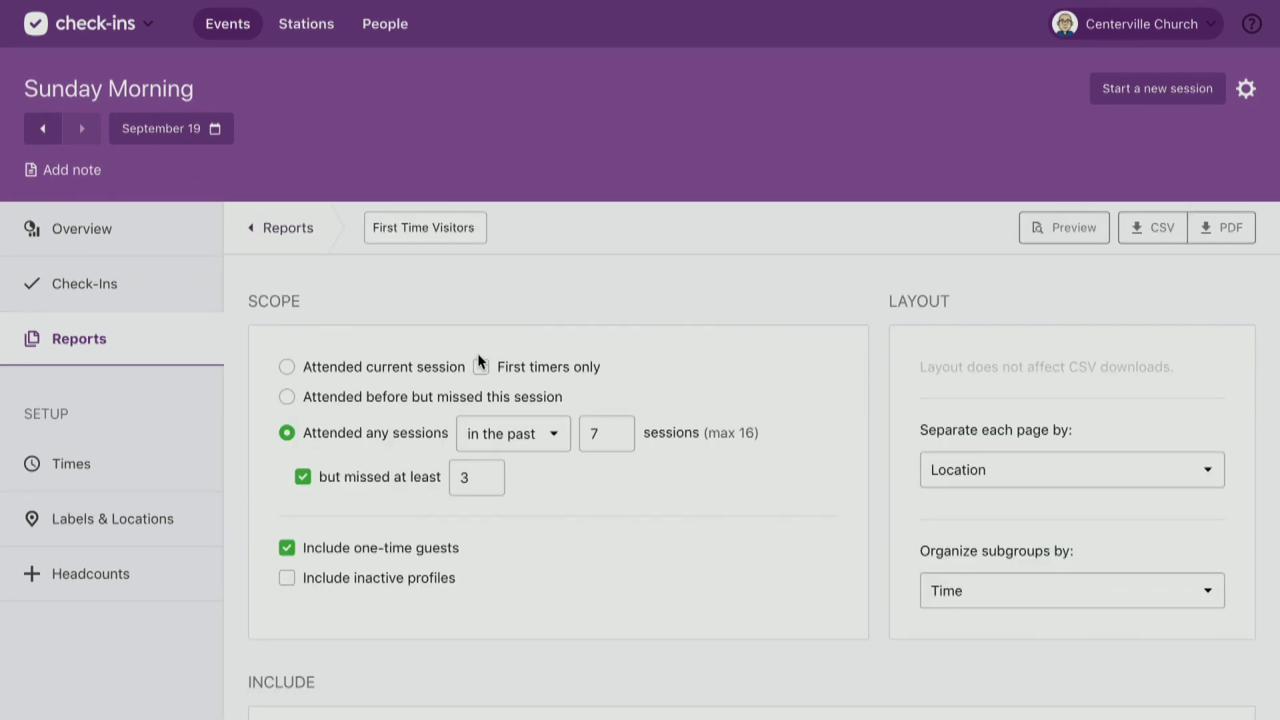
scroll(480, 362, "down", 8)
scroll(480, 362, "down", 1)
scroll(480, 362, "up", 1)
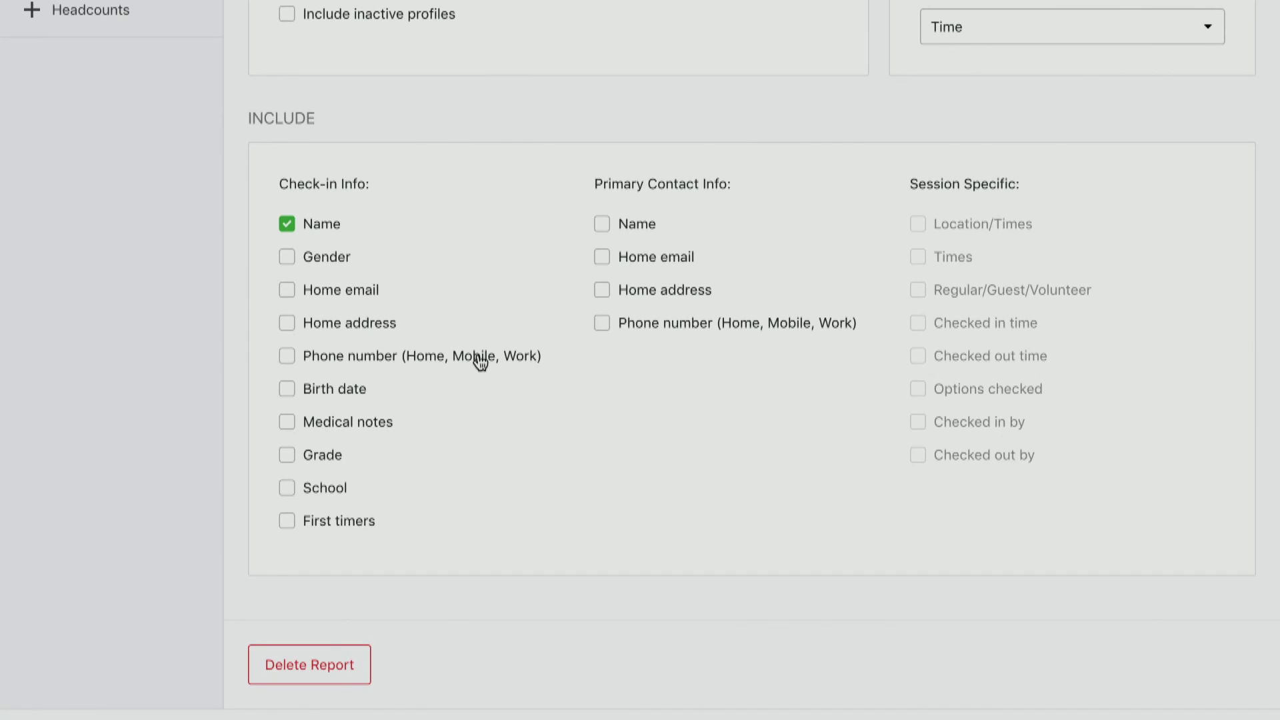
scroll(480, 362, "up", 5)
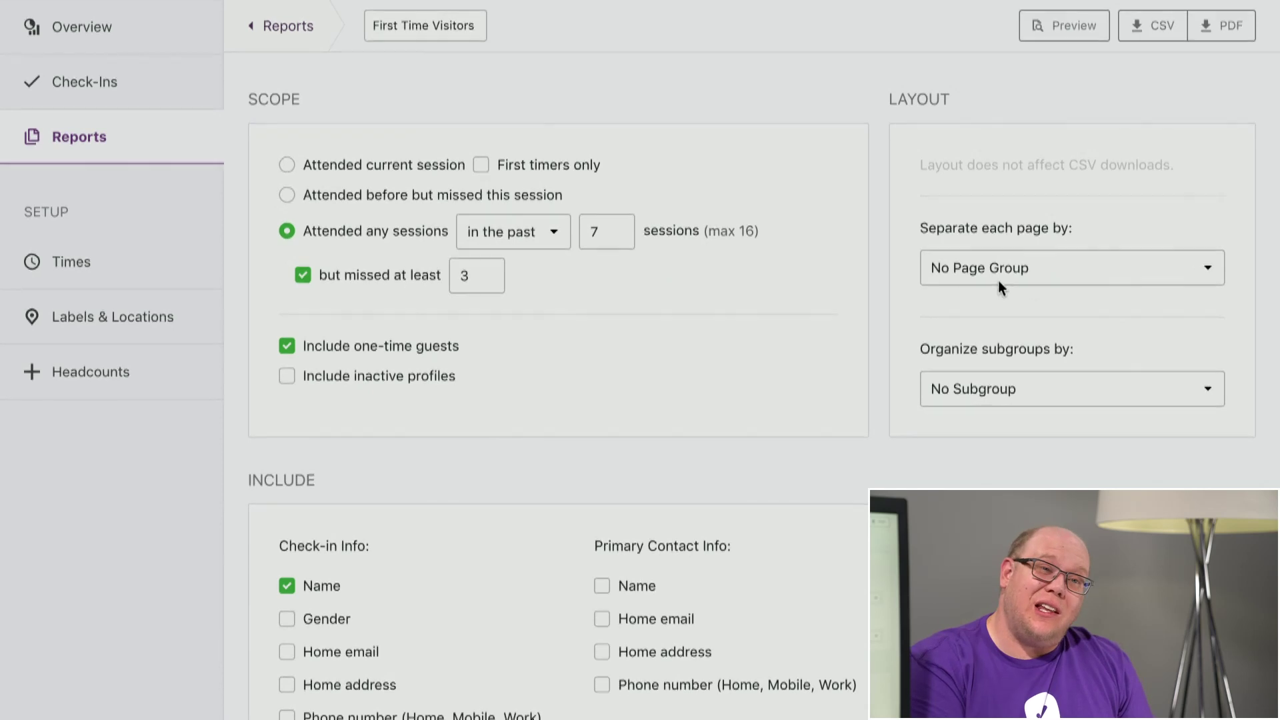
In the report Layout, choose Location for page separation and Time for subgroup organization.
left_click(1049, 277)
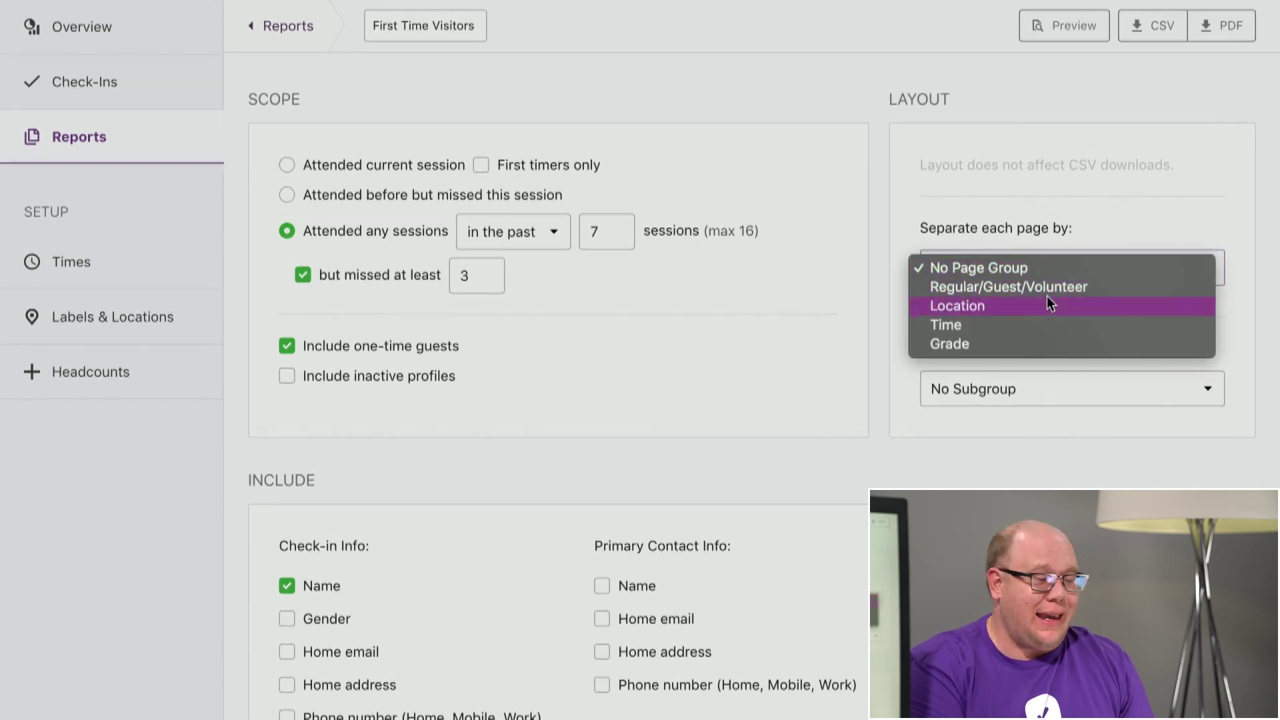
left_click(1038, 306)
left_click(1014, 389)
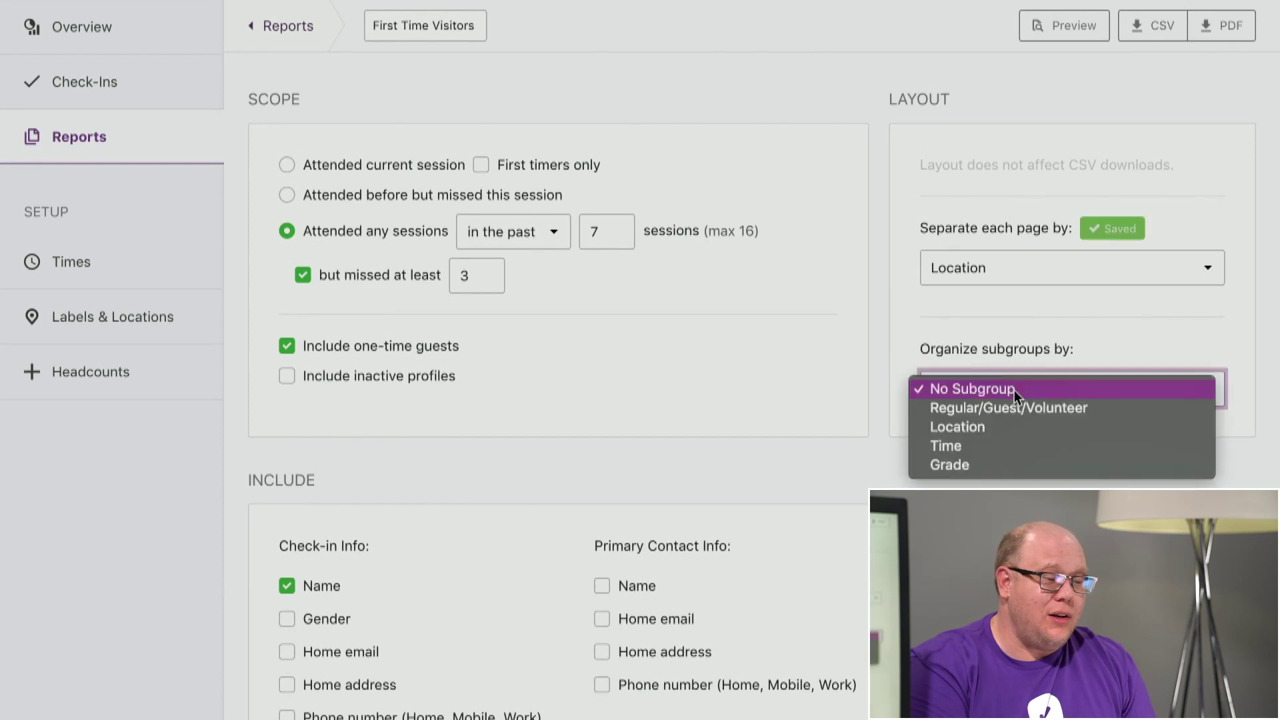
left_click(1001, 444)
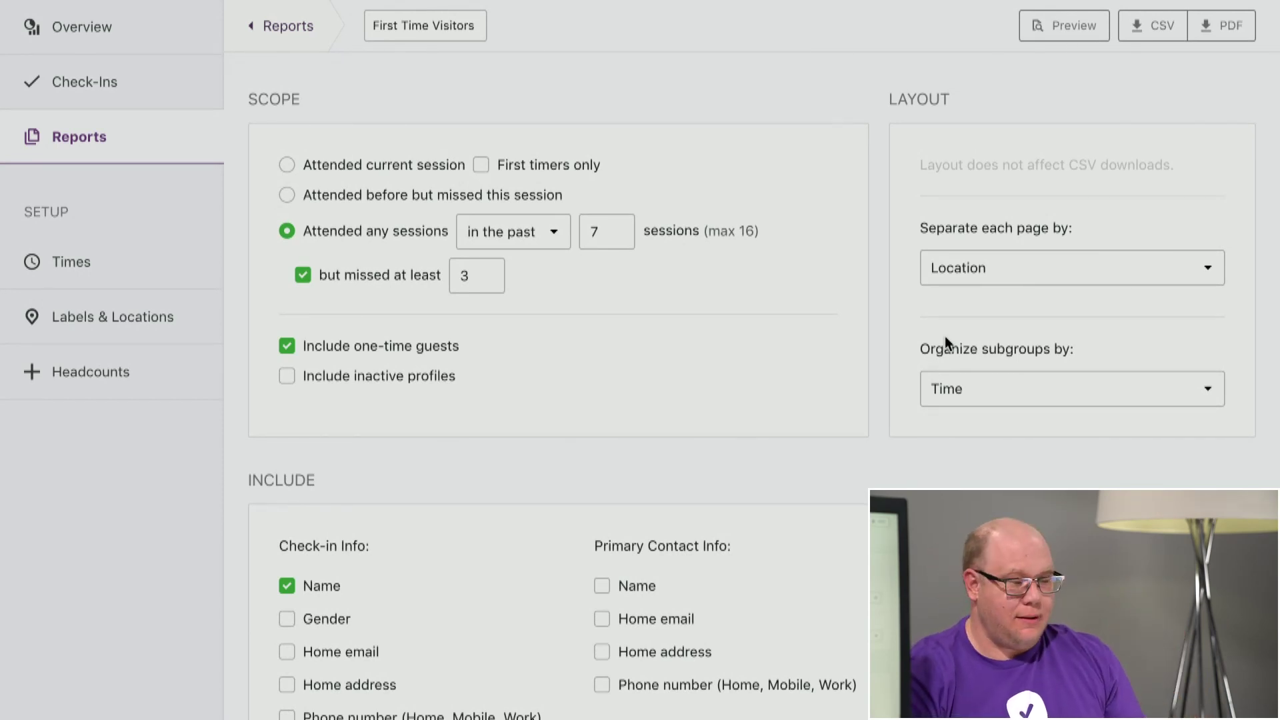
scroll(945, 335, "up", 3)
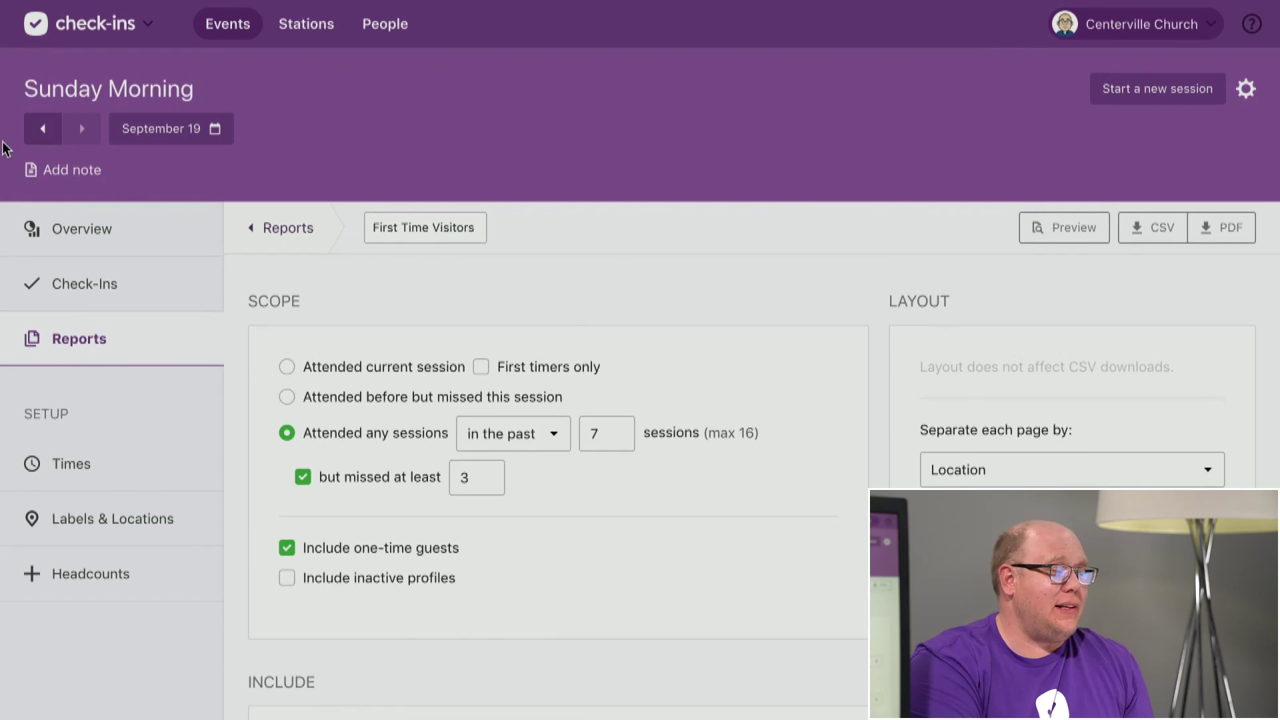
Switch to the People app and go to its Lists page.
left_click(136, 44)
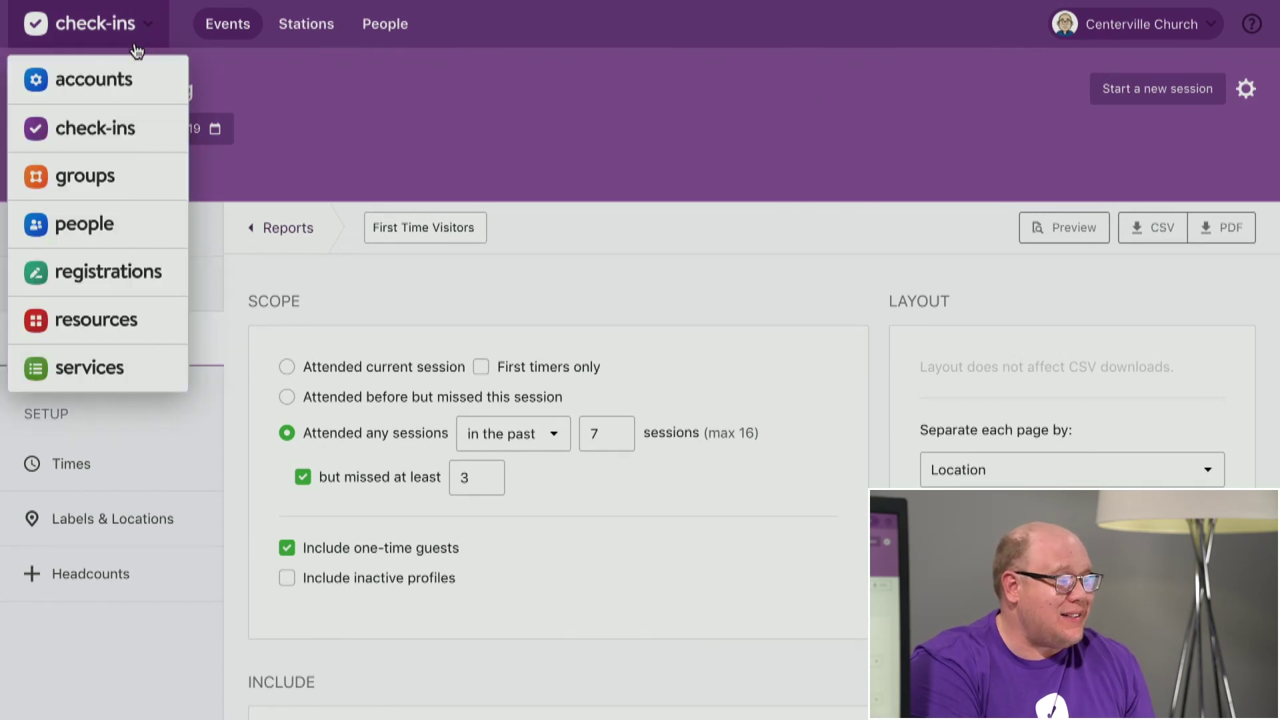
left_click(123, 229)
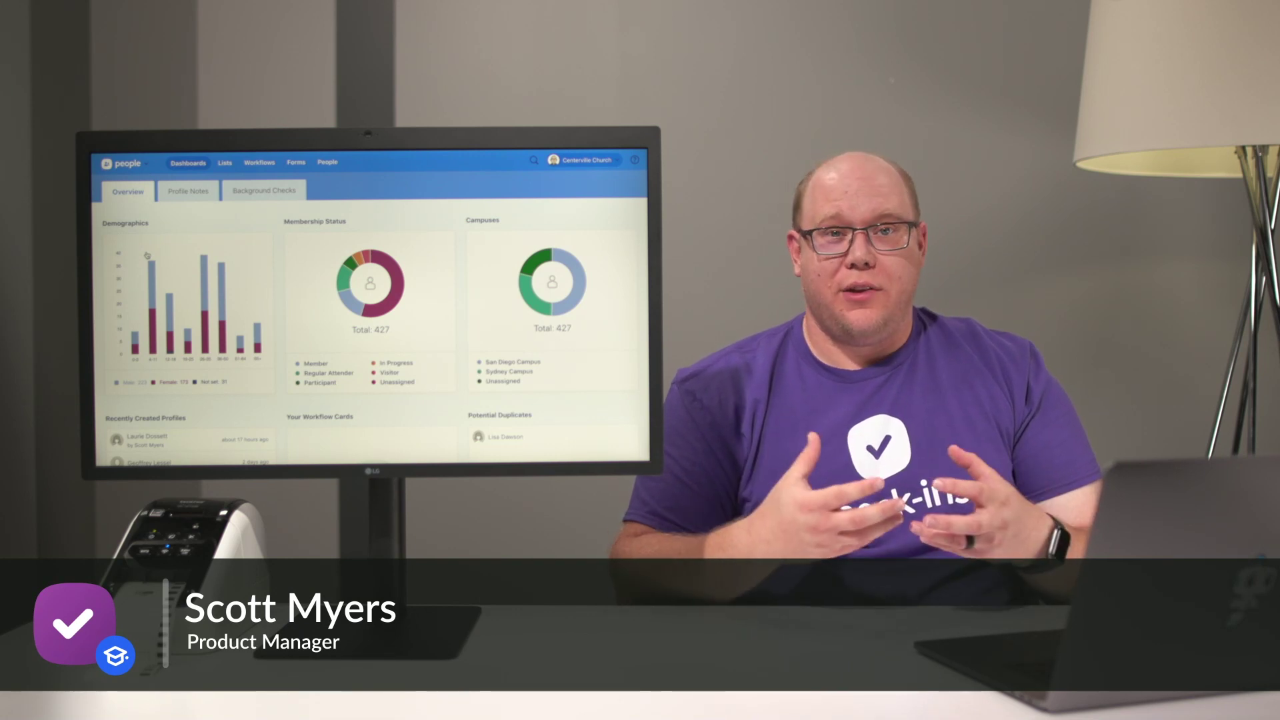
left_click(222, 160)
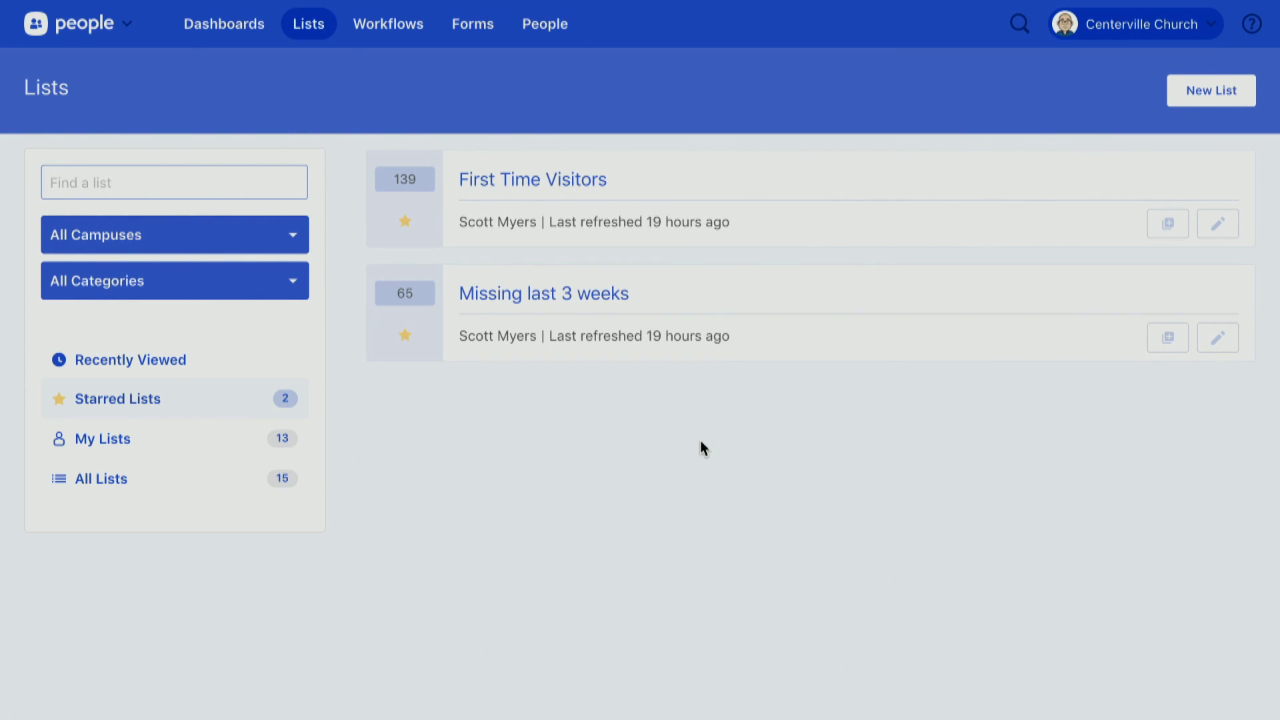
Open People's Workflows page and browse Join a Group, New Believers, No Activity and San Diego Campus workflows.
left_click(403, 30)
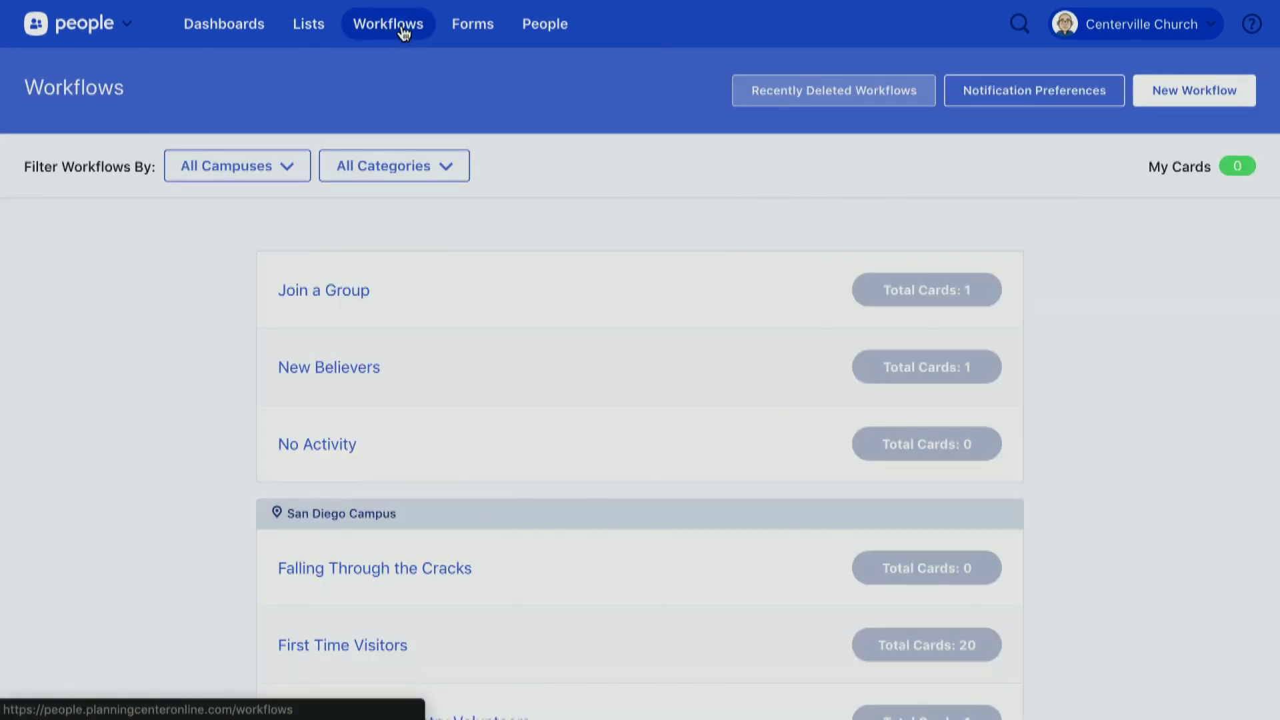
scroll(222, 392, "down", 4)
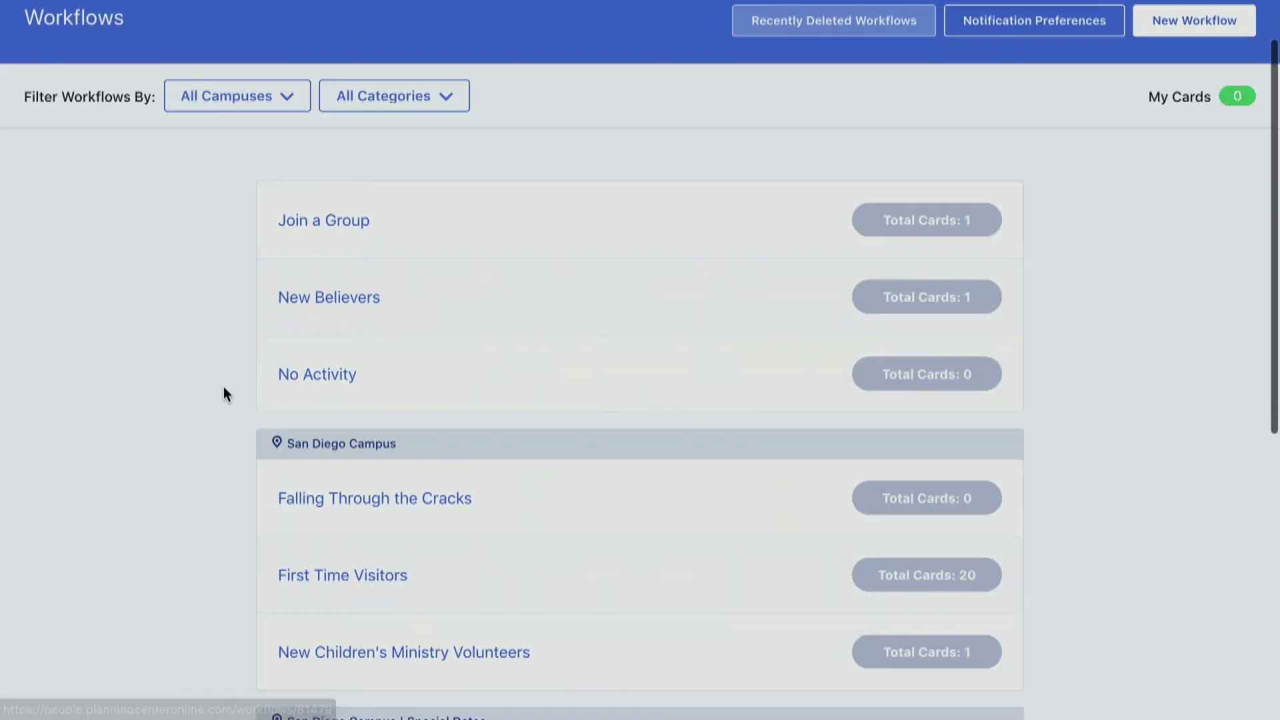
scroll(223, 388, "down", 1)
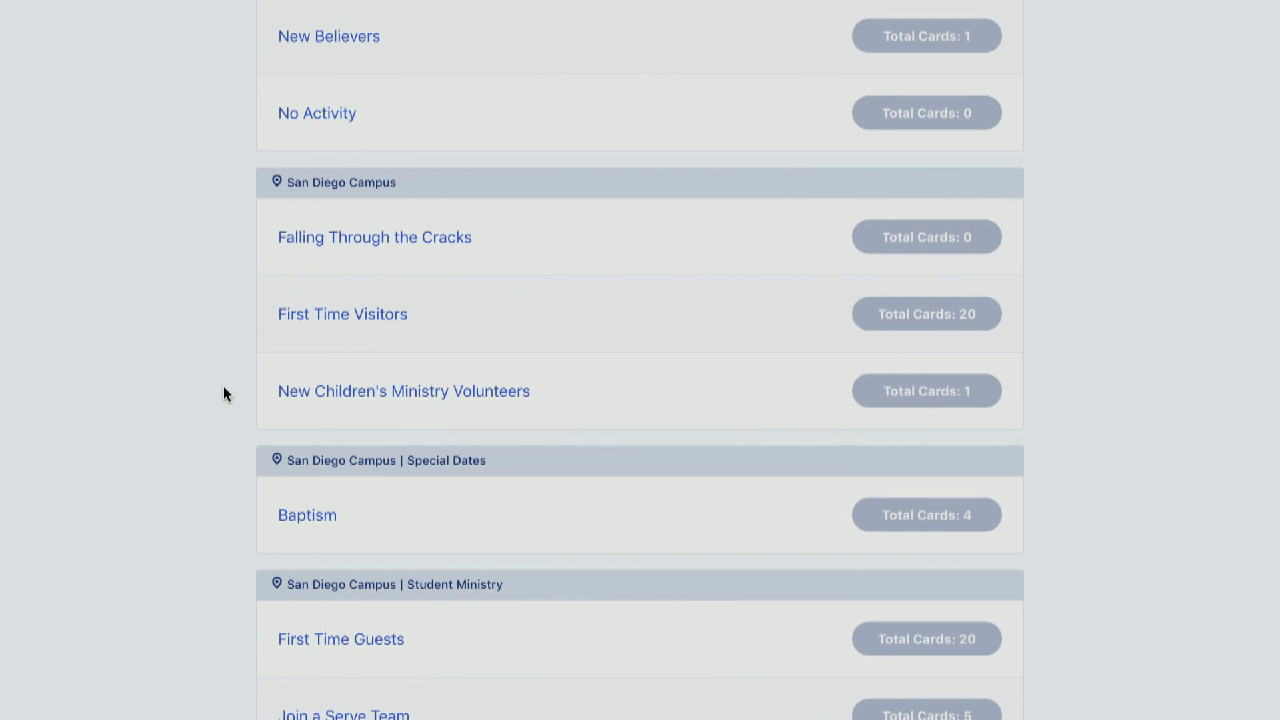
scroll(165, 379, "down", 1)
scroll(165, 379, "up", 2)
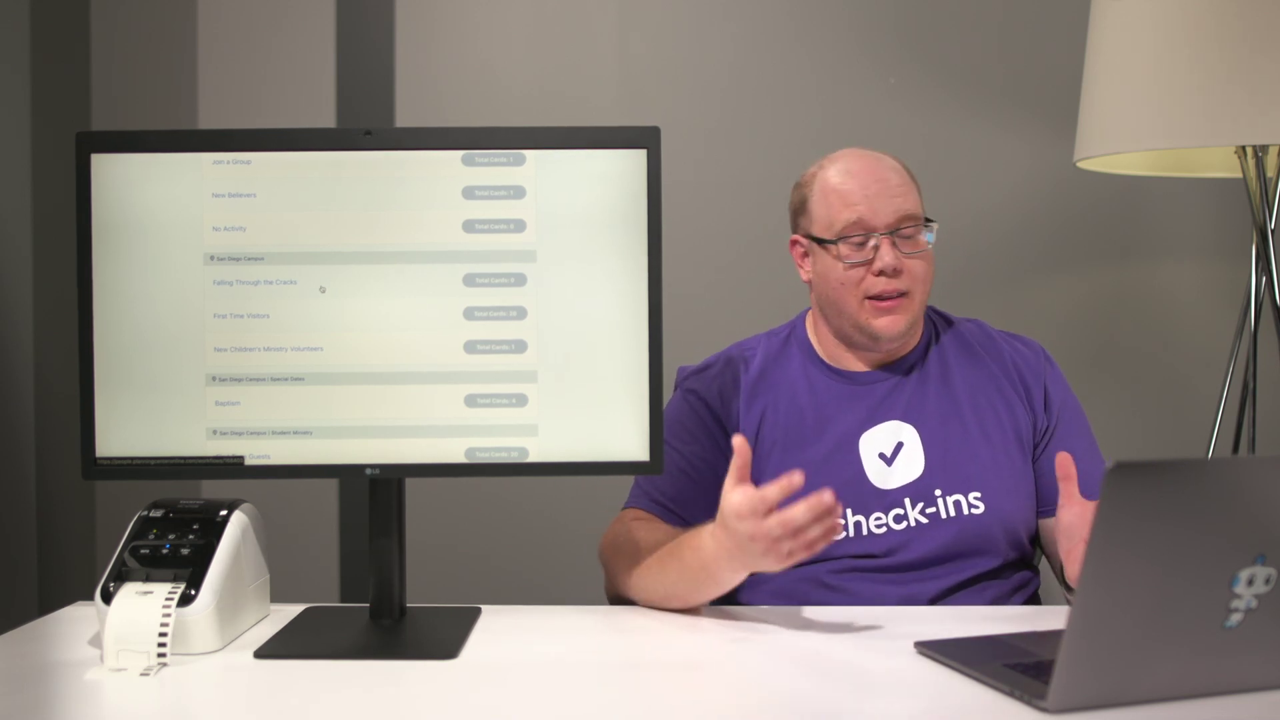
scroll(321, 289, "up", 5)
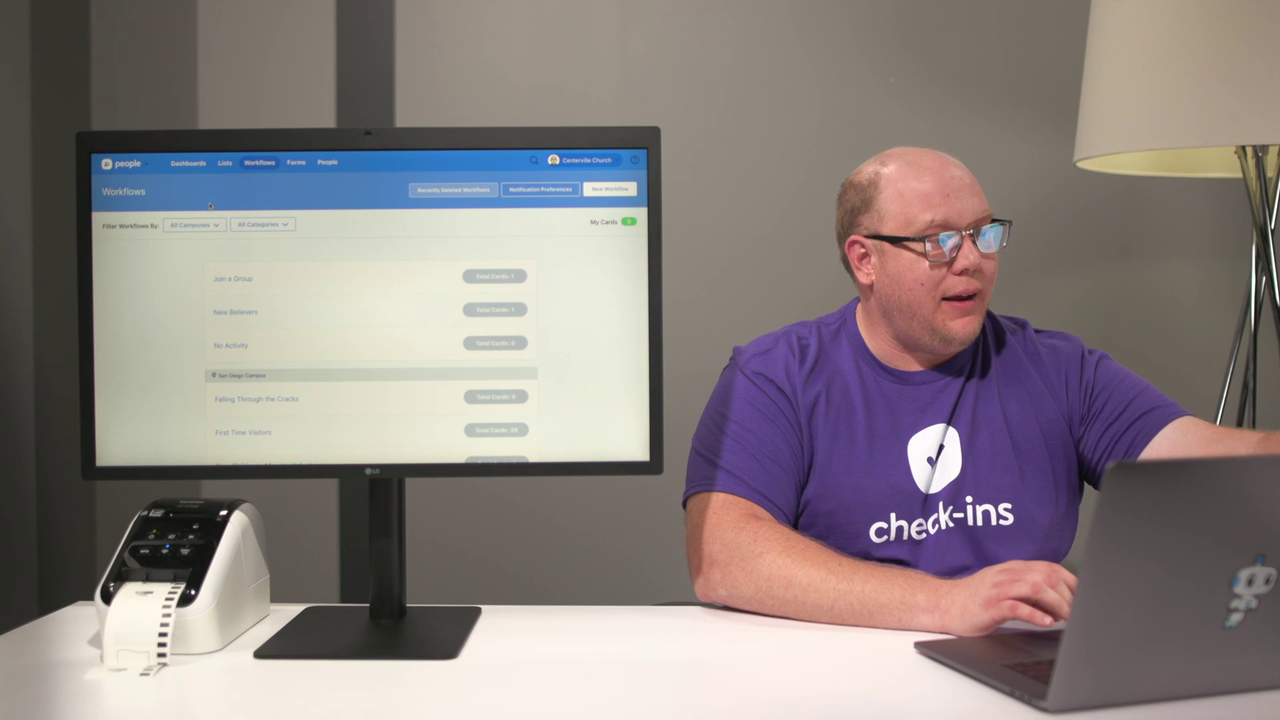
Return to Check-Ins and view Sunday Morning's headcounts: Regular 68, Guest 0, Volunteer 12, Main and Youth 0.
left_click(126, 168)
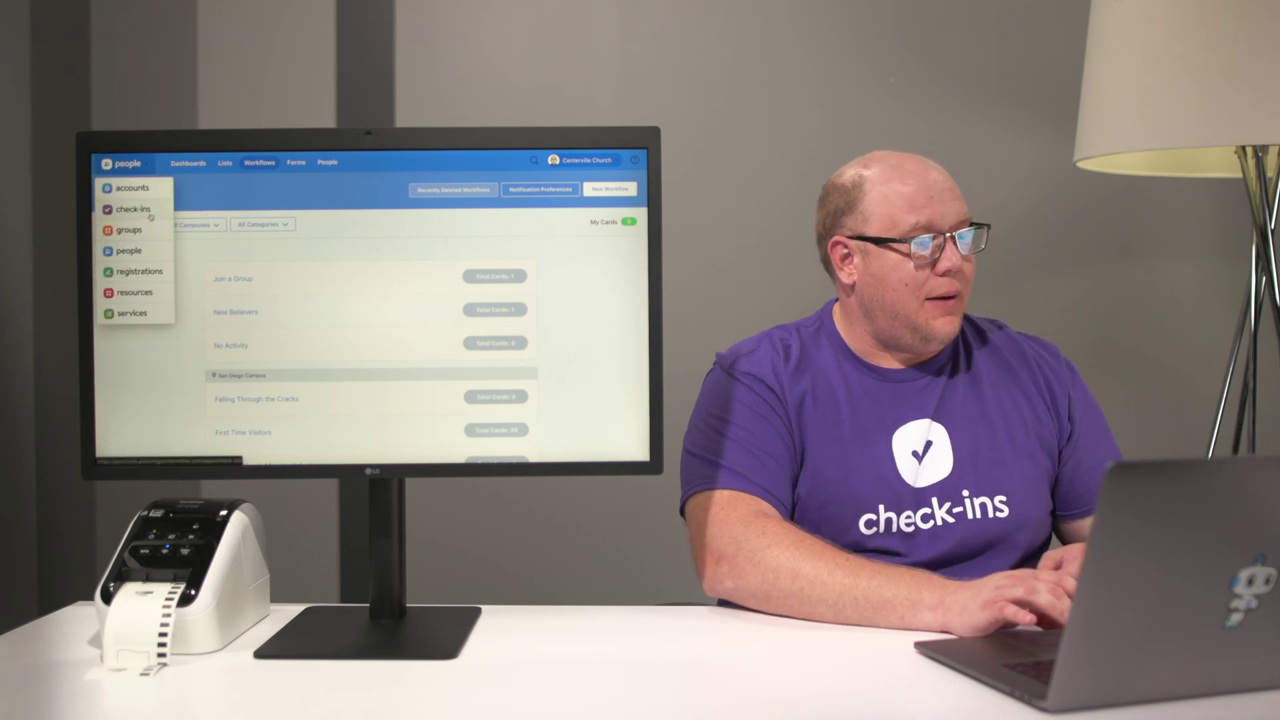
left_click(151, 217)
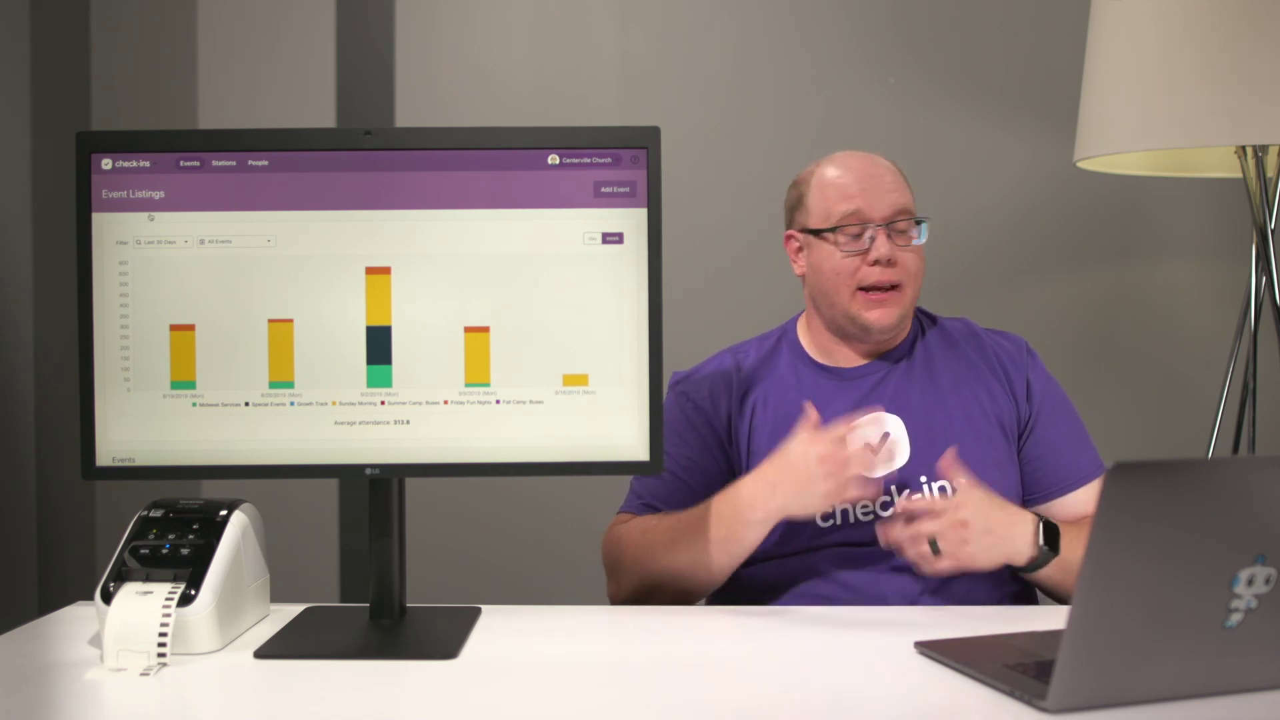
scroll(151, 216, "down", 6)
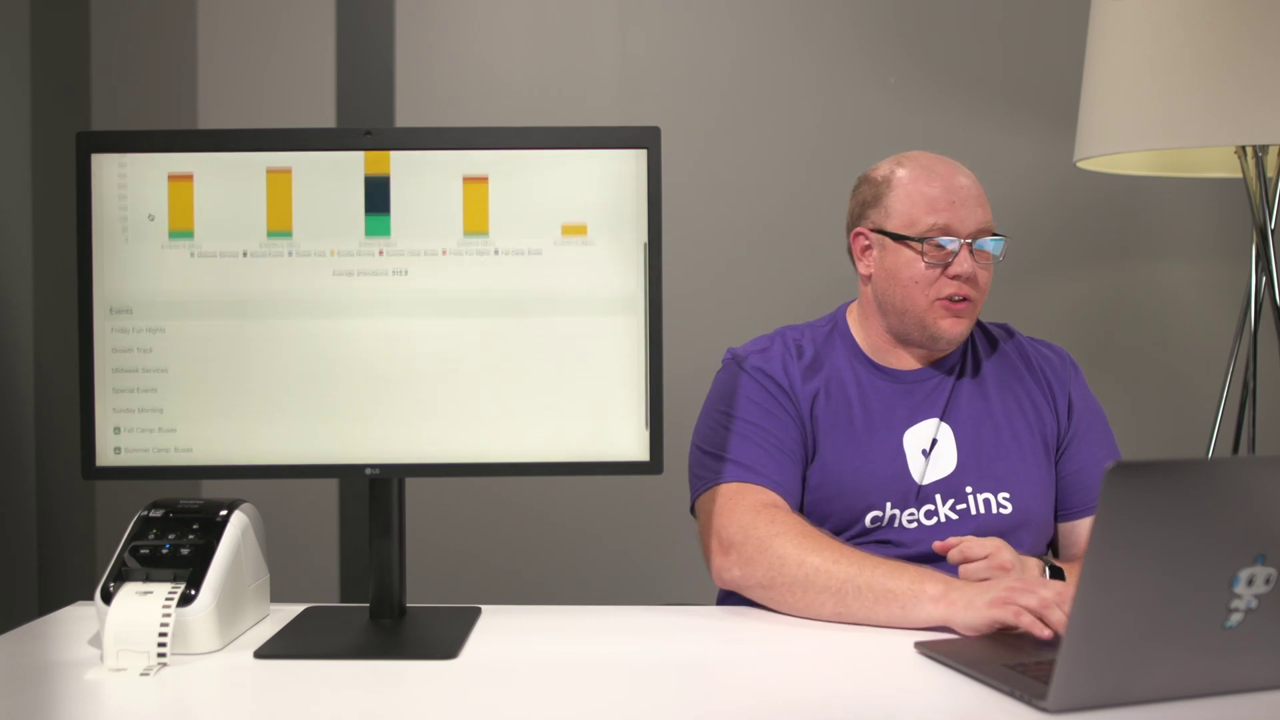
left_click(165, 364)
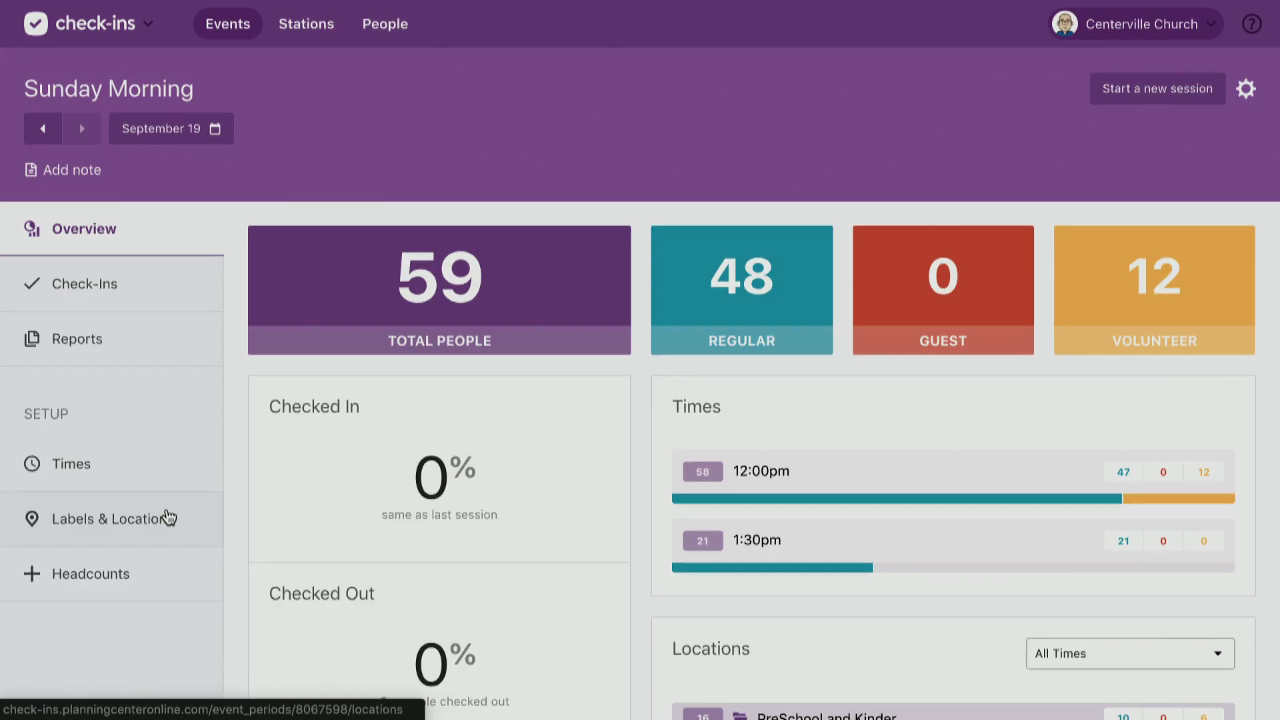
left_click(140, 574)
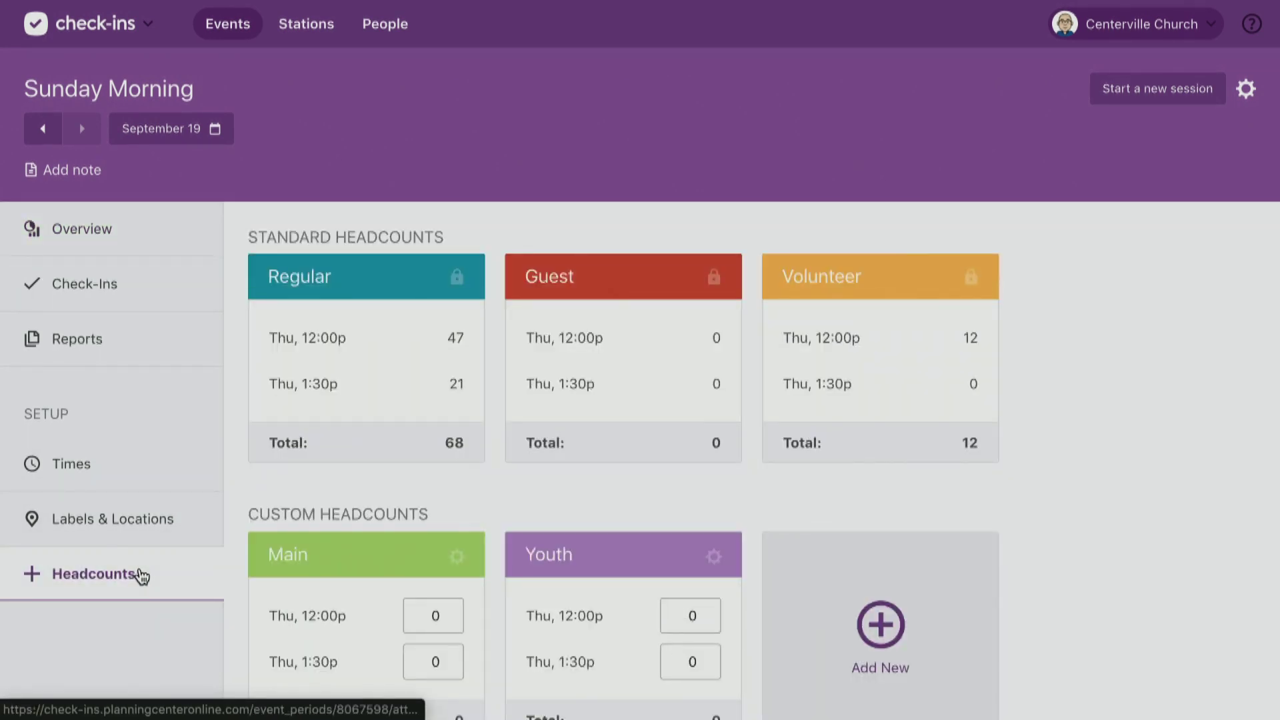
scroll(139, 570, "down", 3)
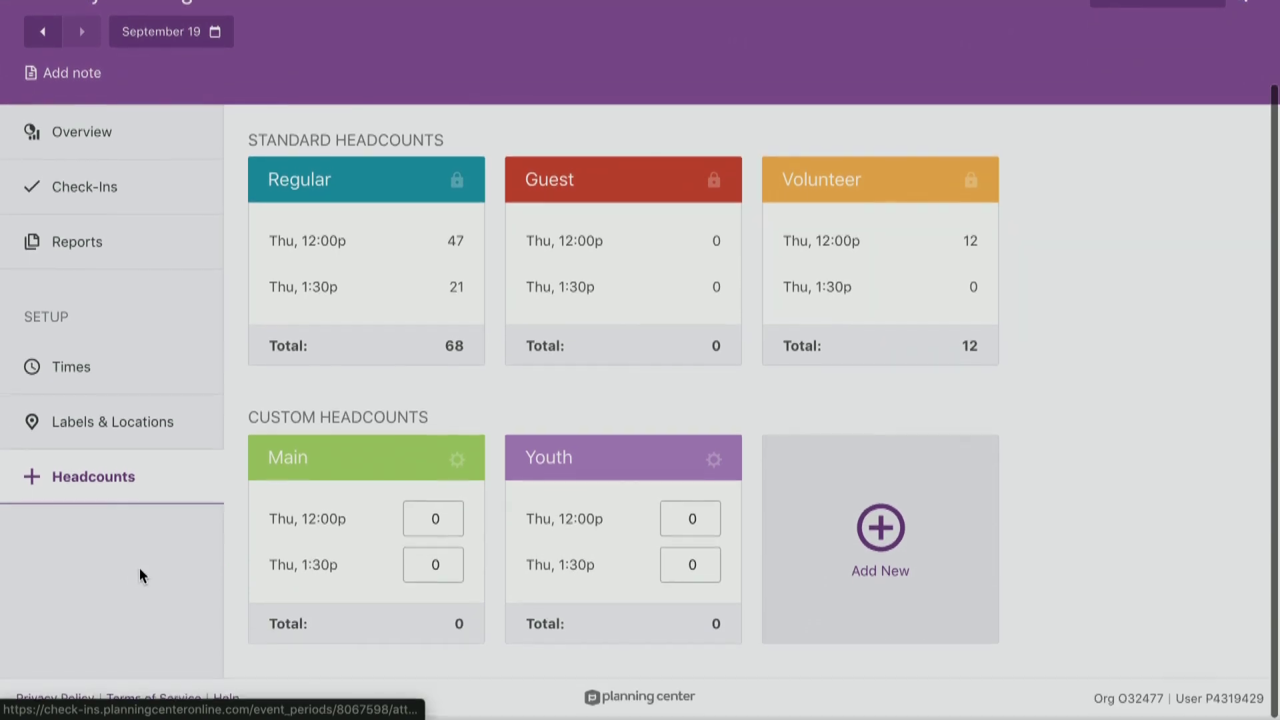
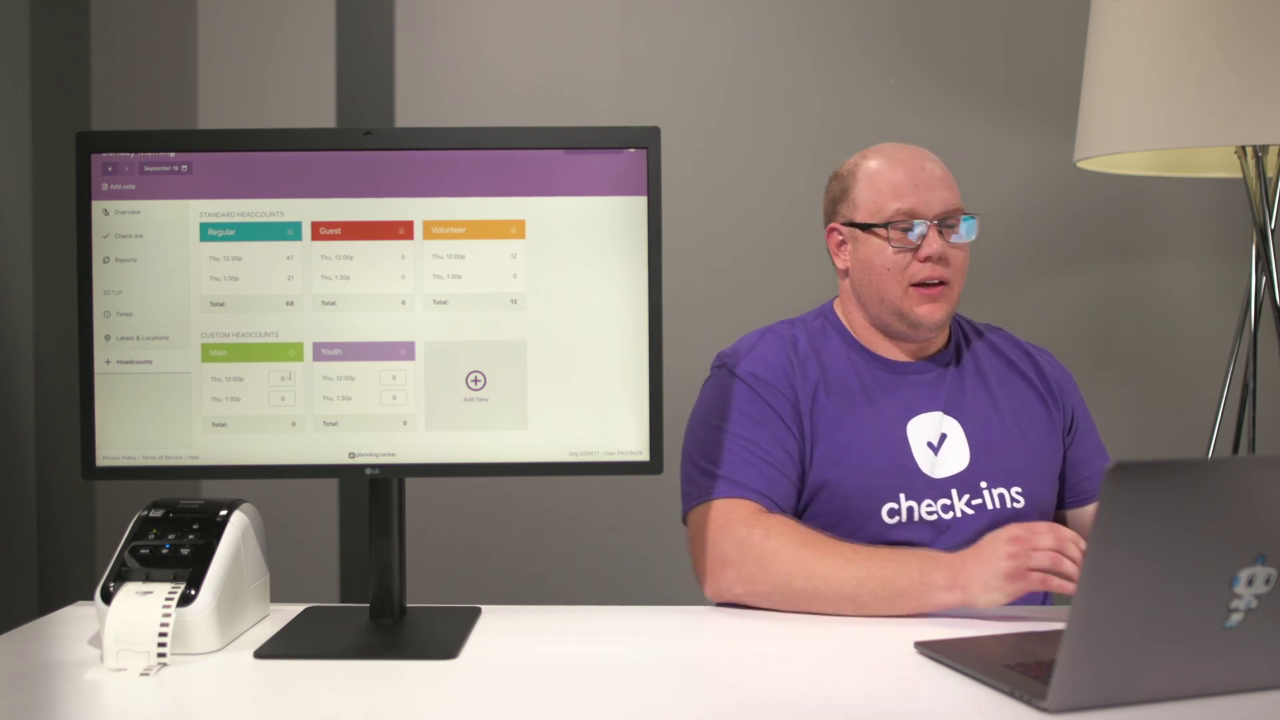
Bring up the Stations list showing the organization's 26 check-in stations.
scroll(290, 377, "up", 3)
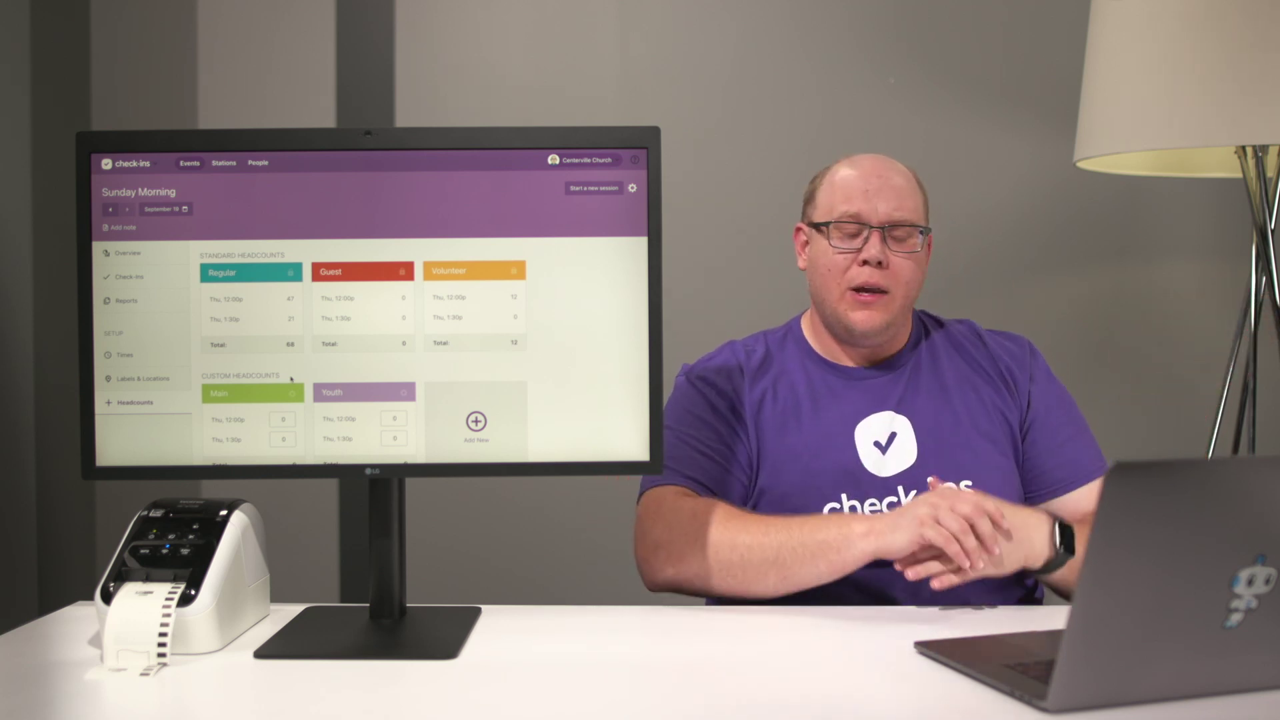
left_click(224, 164)
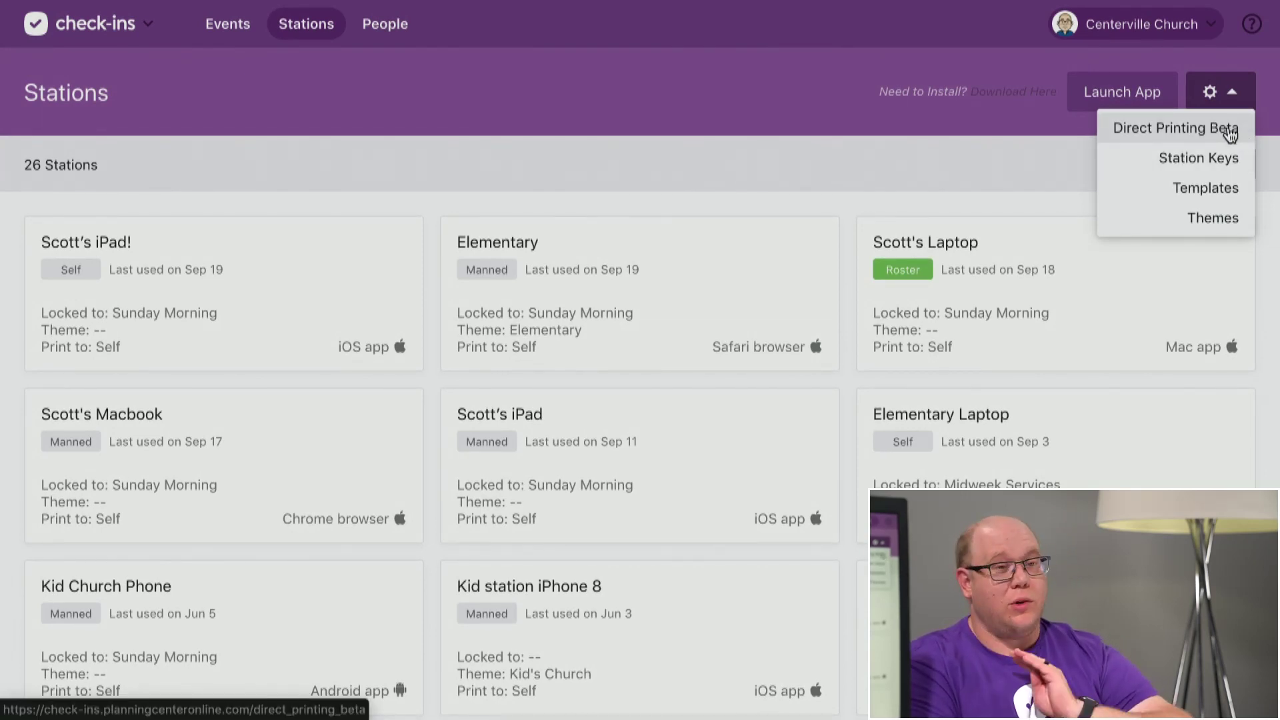
left_click(1229, 133)
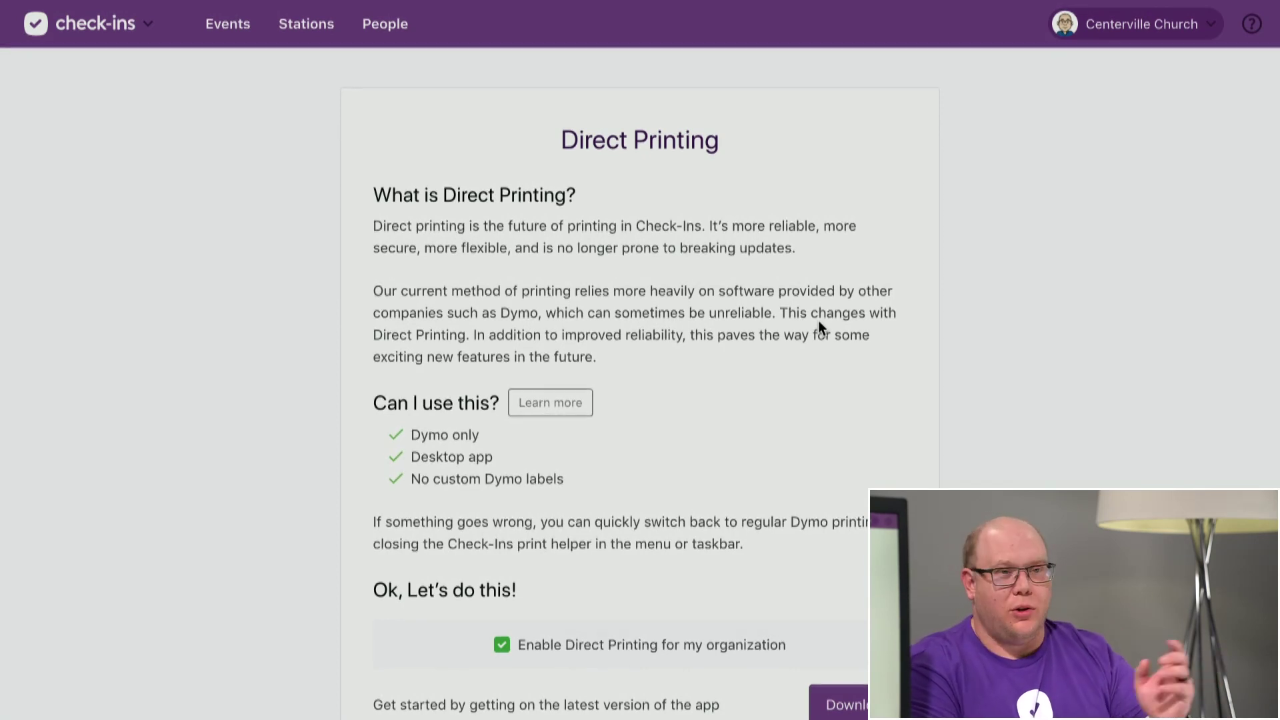
scroll(818, 320, "left", 5)
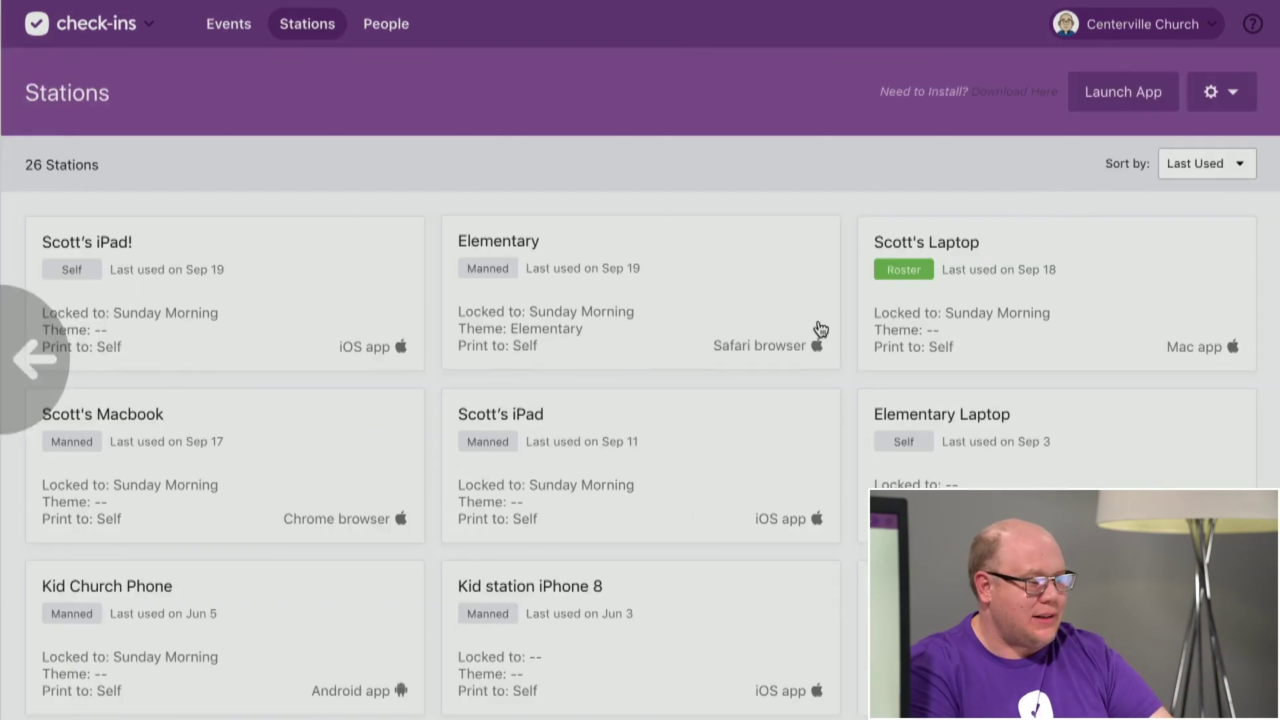
left_click(1234, 108)
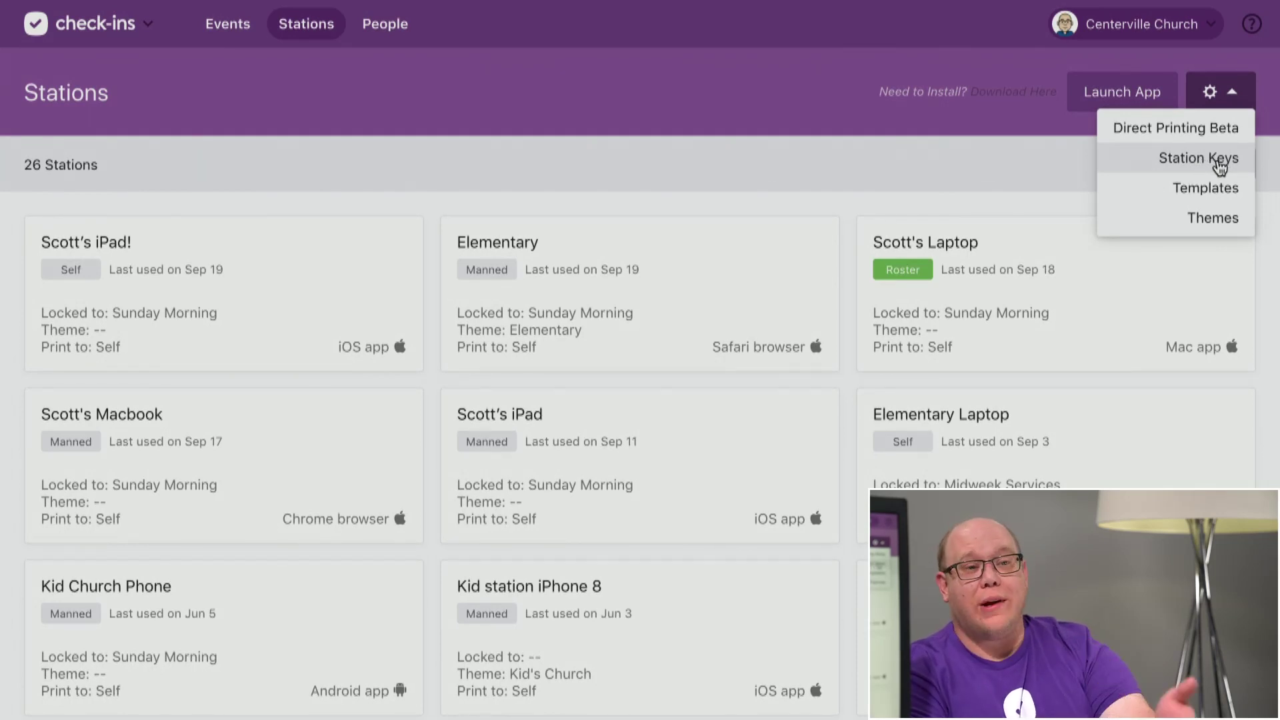
Review the check-in templates, return to the station settings, and bring up the Planning Center app switcher.
left_click(1204, 193)
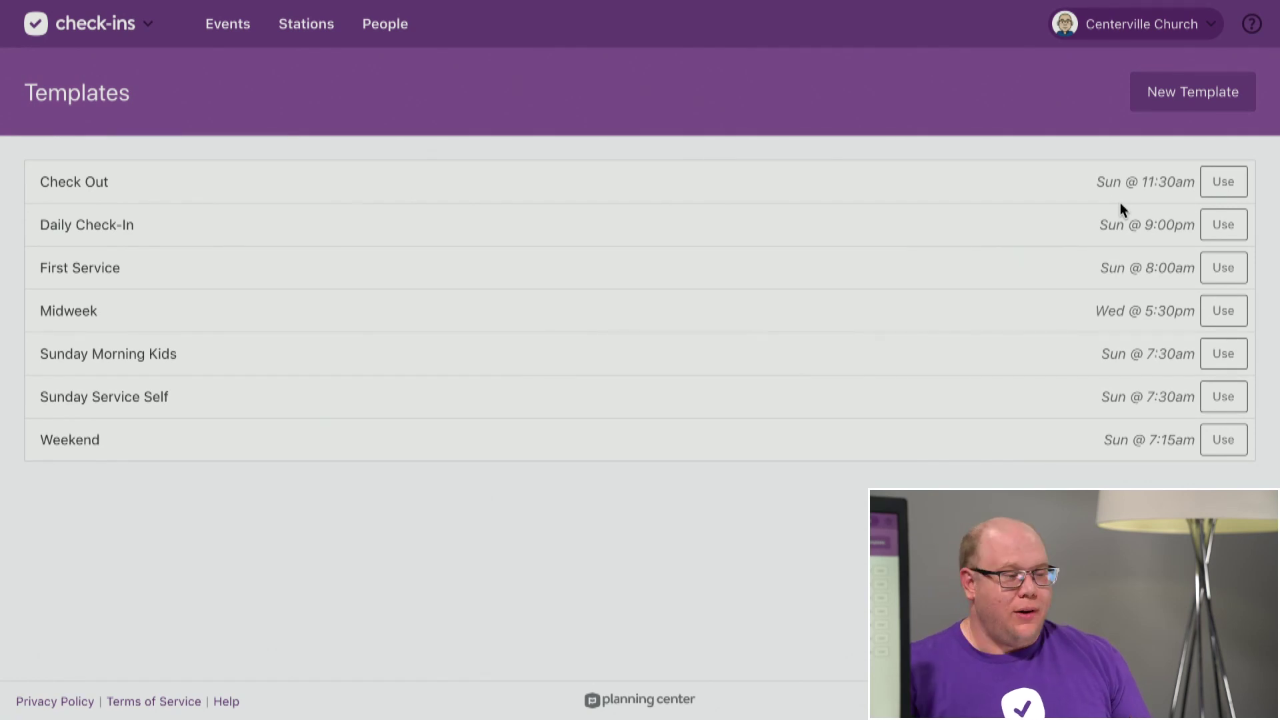
scroll(652, 127, "left", 5)
left_click(1239, 96)
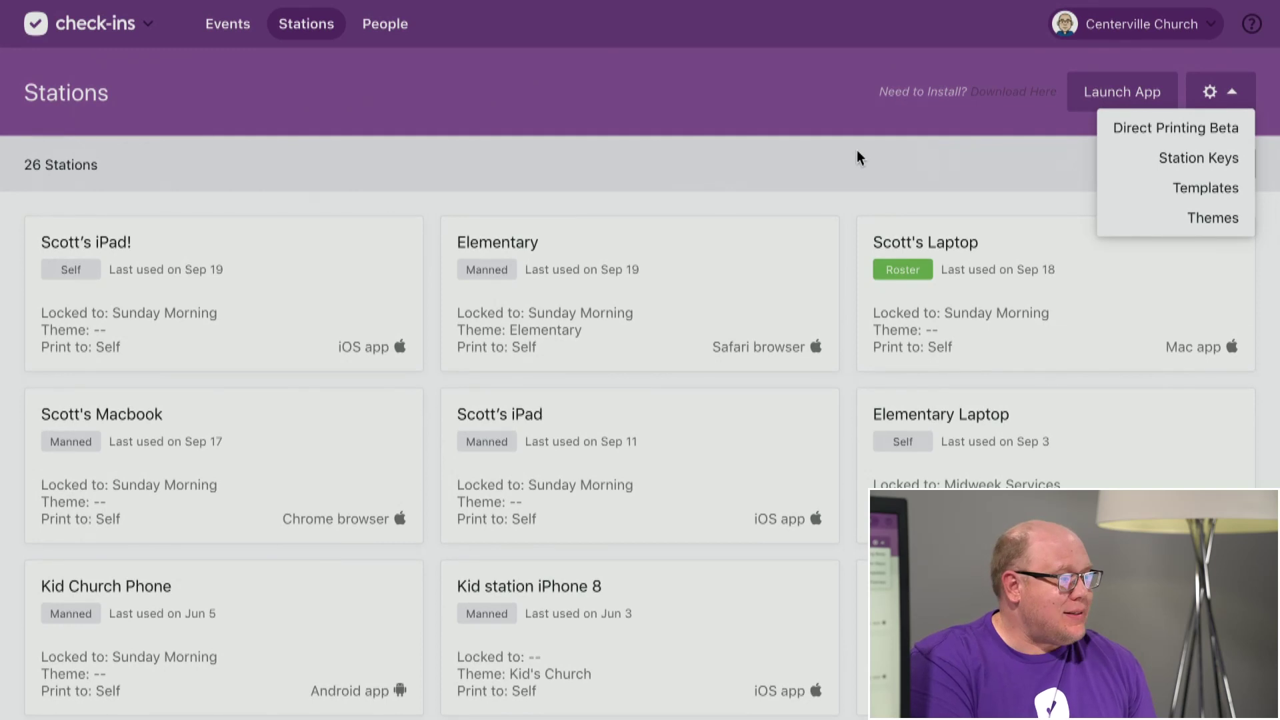
left_click(151, 28)
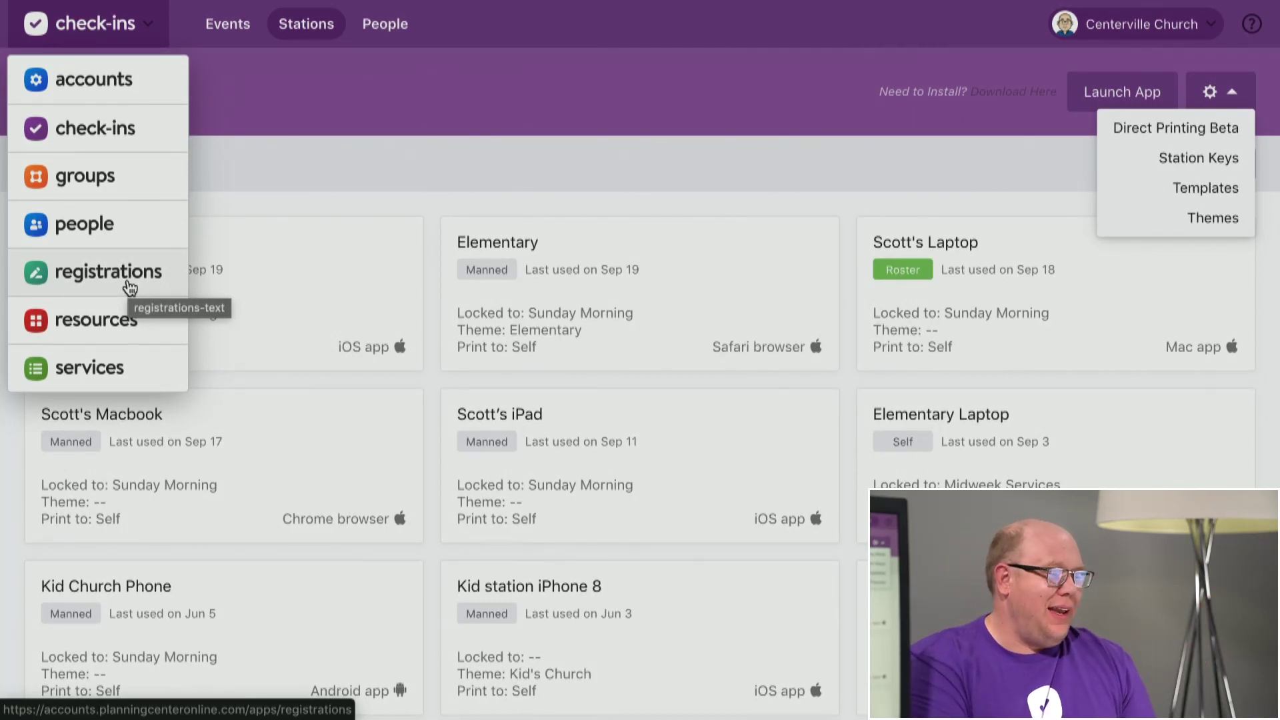
In Registrations, open Vacation Bible School's Assignments page showing VBS Groups (5 groups, 45 capacity) and Buses.
left_click(130, 287)
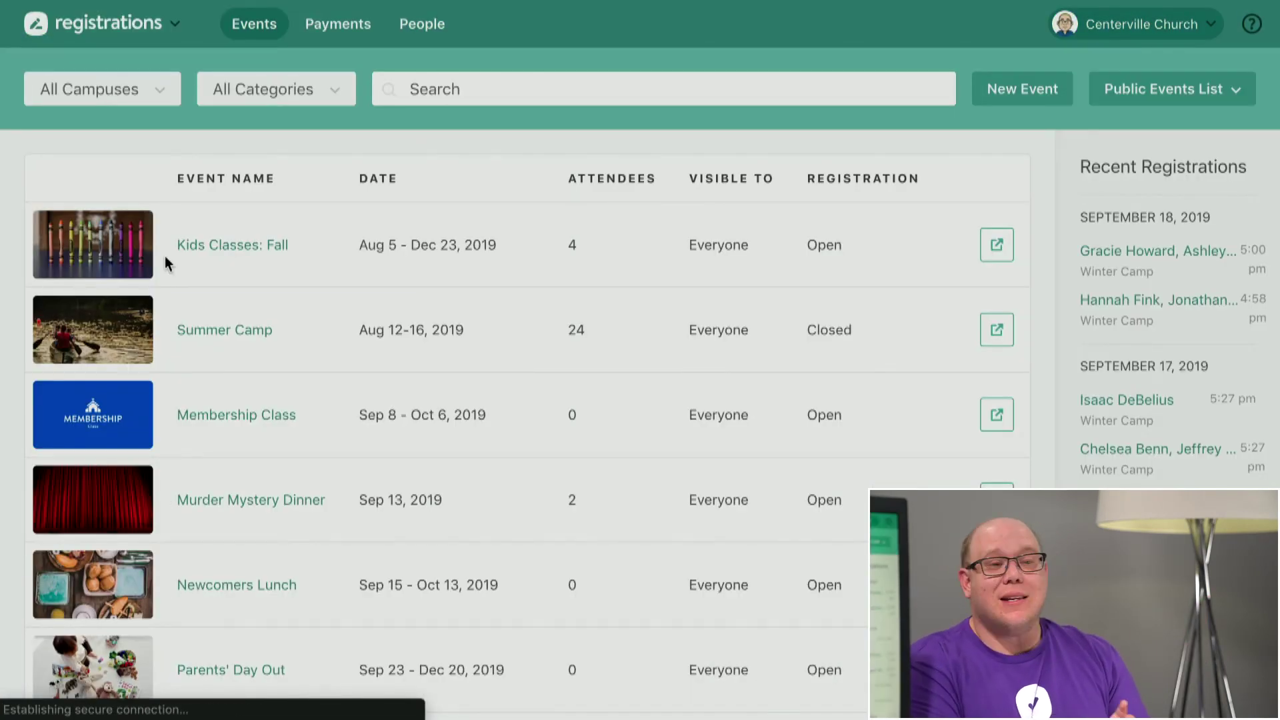
scroll(165, 256, "down", 12)
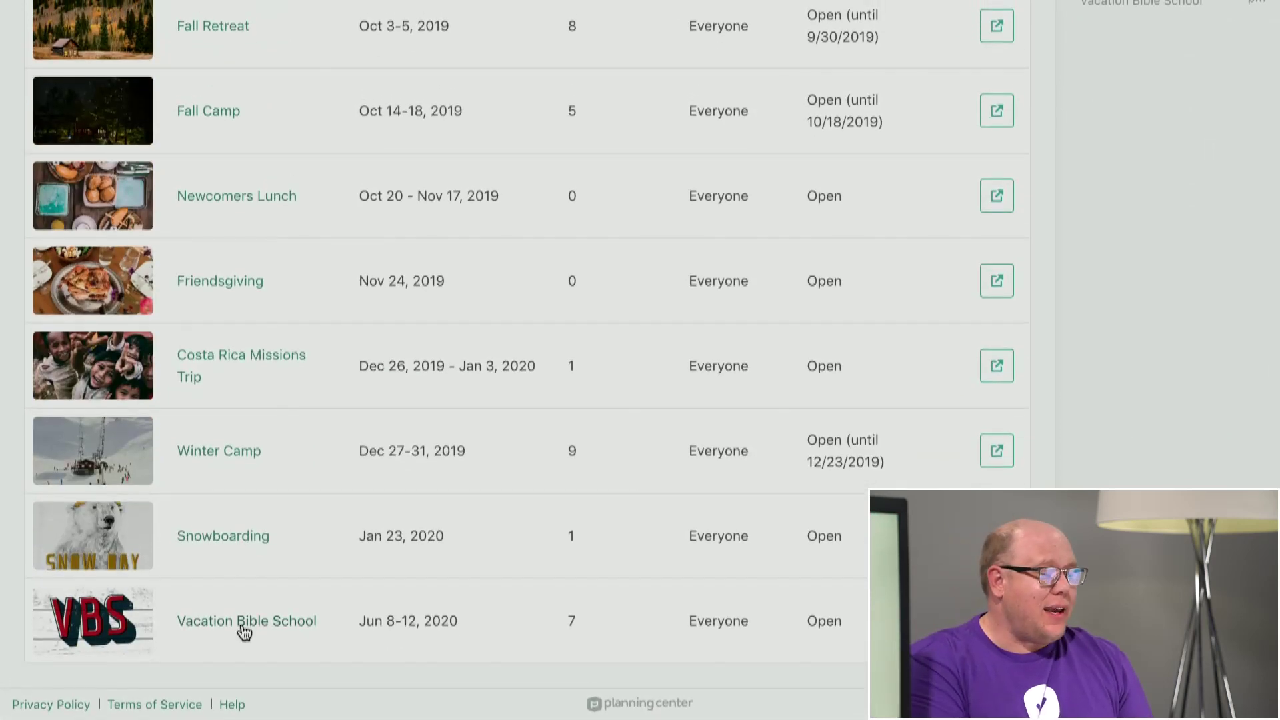
left_click(243, 623)
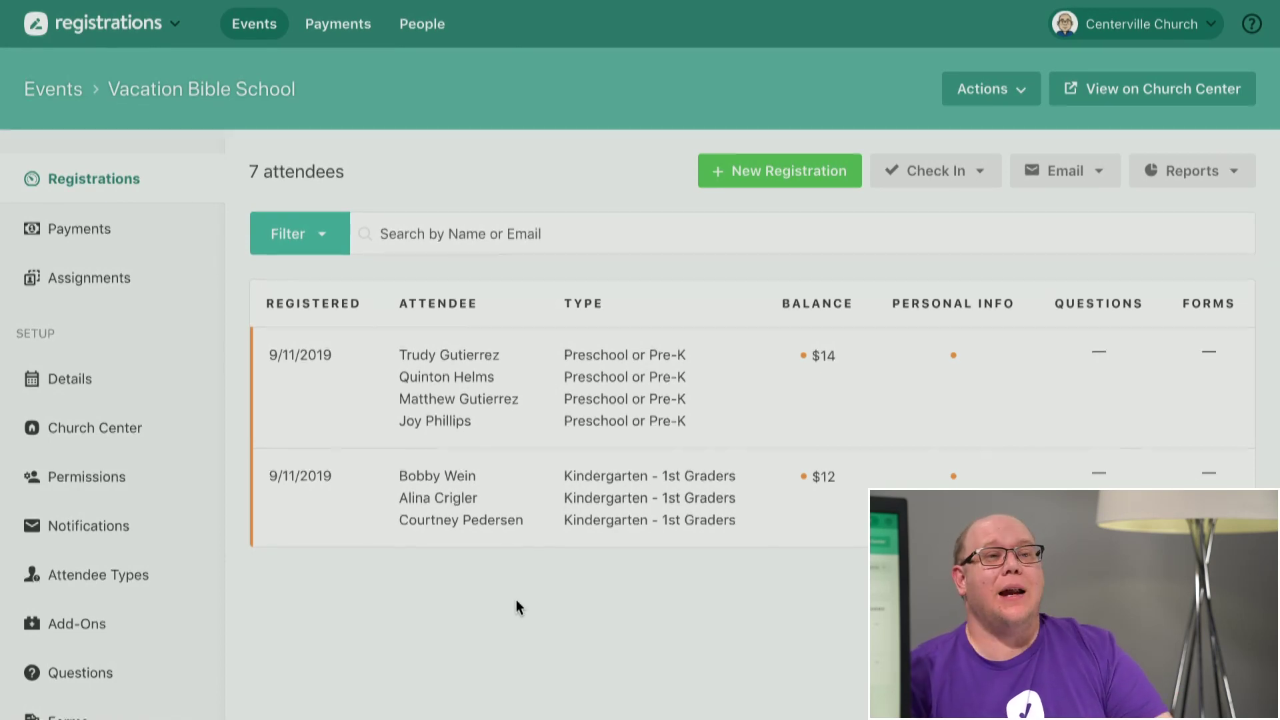
left_click(134, 282)
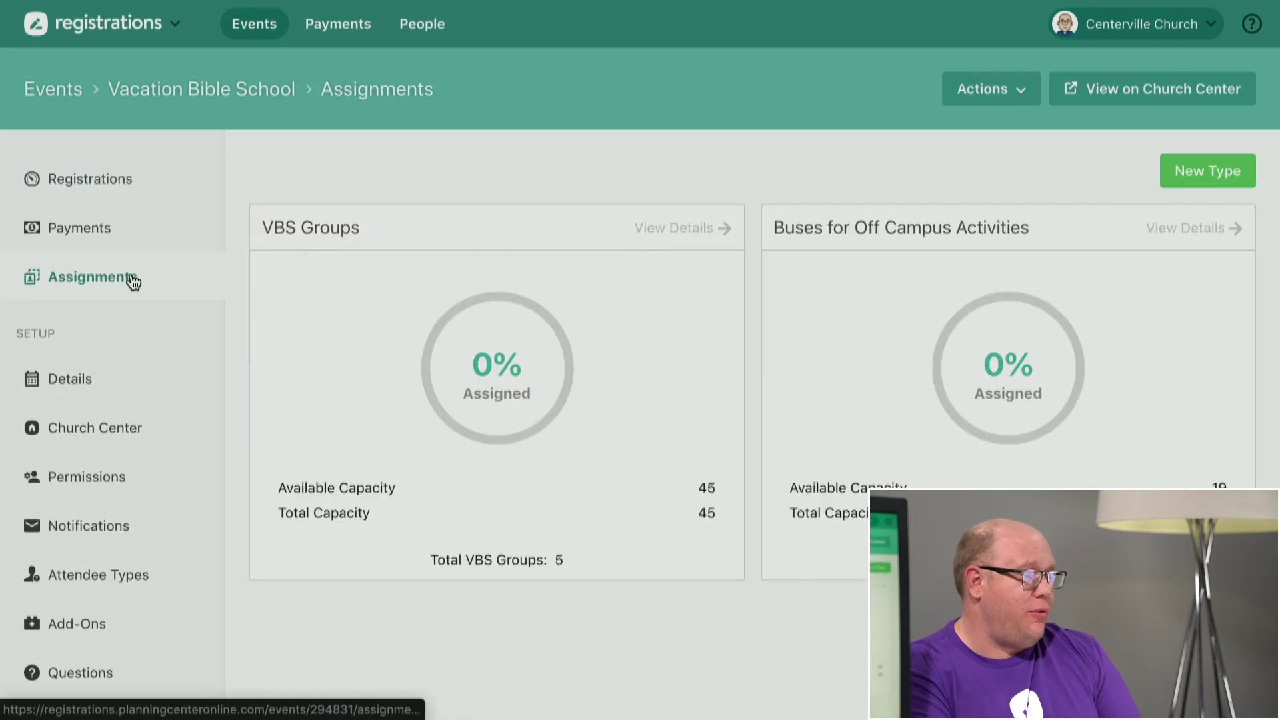
On the VBS Groups board, drag one attendee onto Red Team, then auto-assign the rest (Orange Team 5, Red Team 2).
left_click(379, 343)
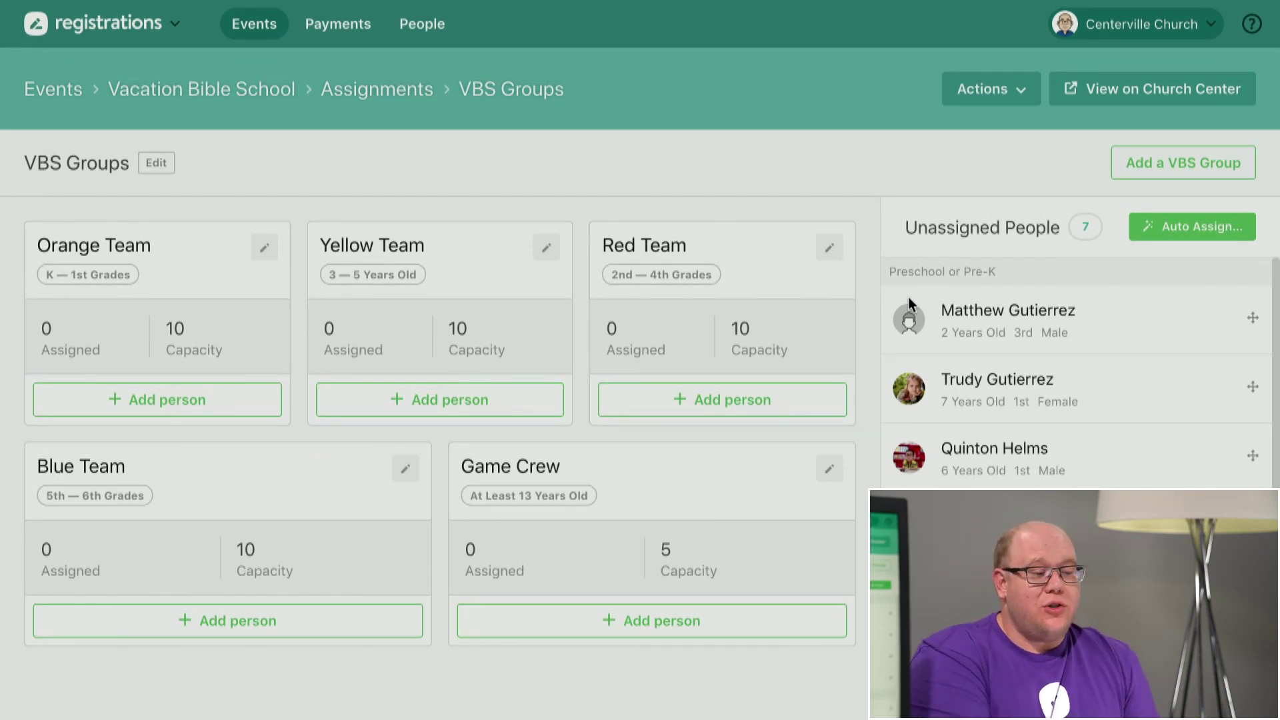
left_click_drag(1037, 322, 727, 328)
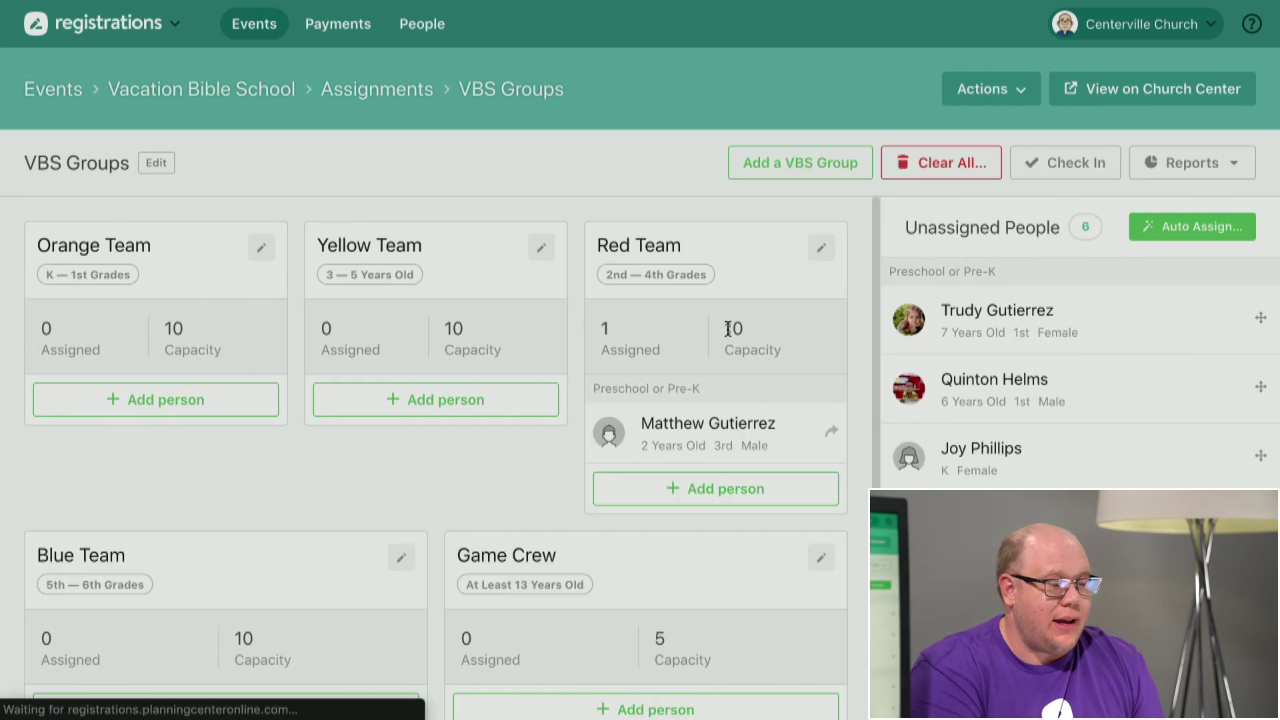
left_click(1244, 240)
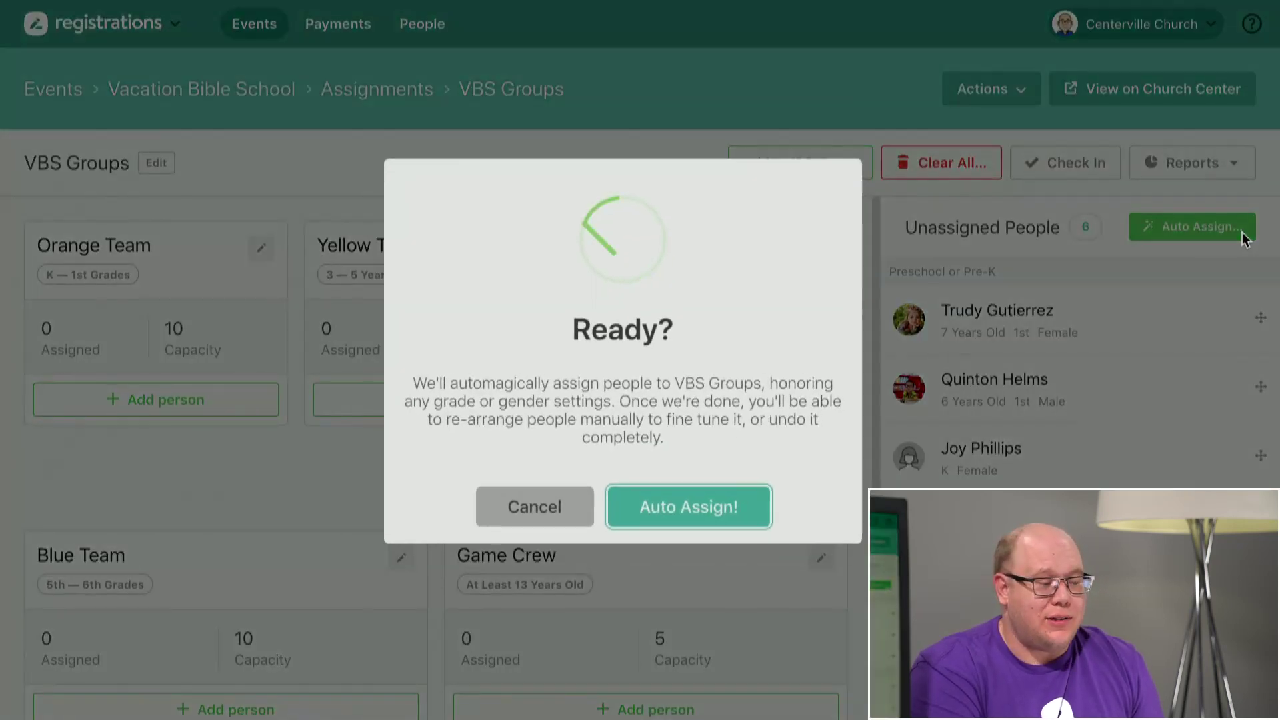
left_click(701, 503)
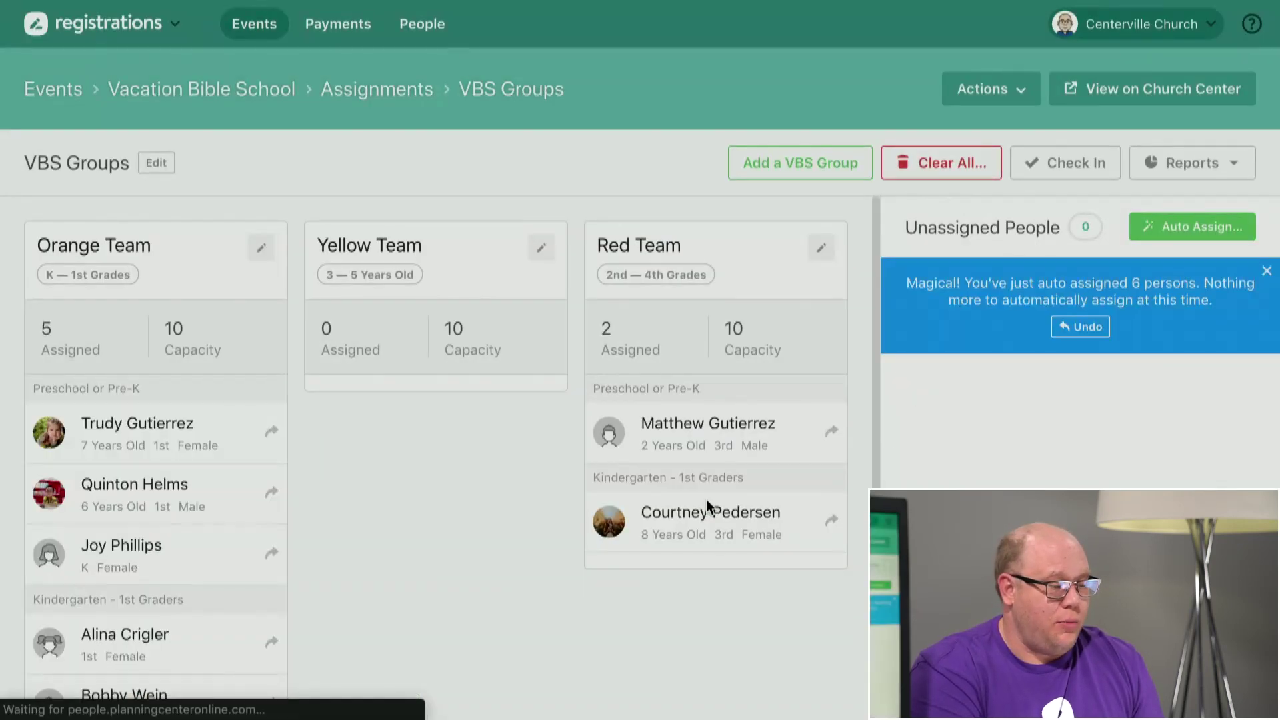